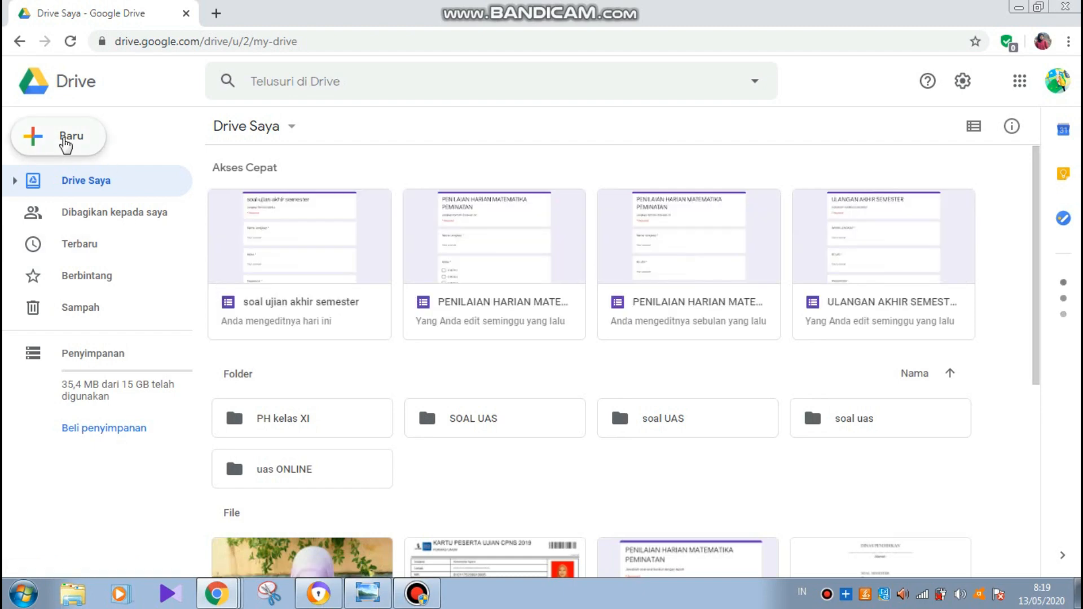
# - Create a new folder named 'soal online' in My Drive
pyautogui.click(66, 142)
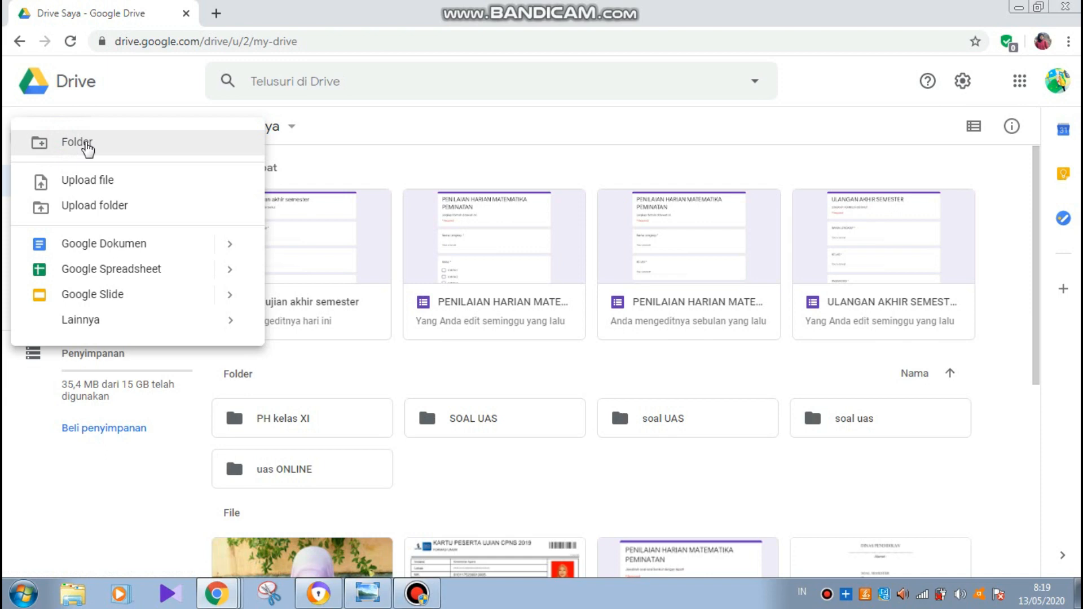
pyautogui.click(87, 148)
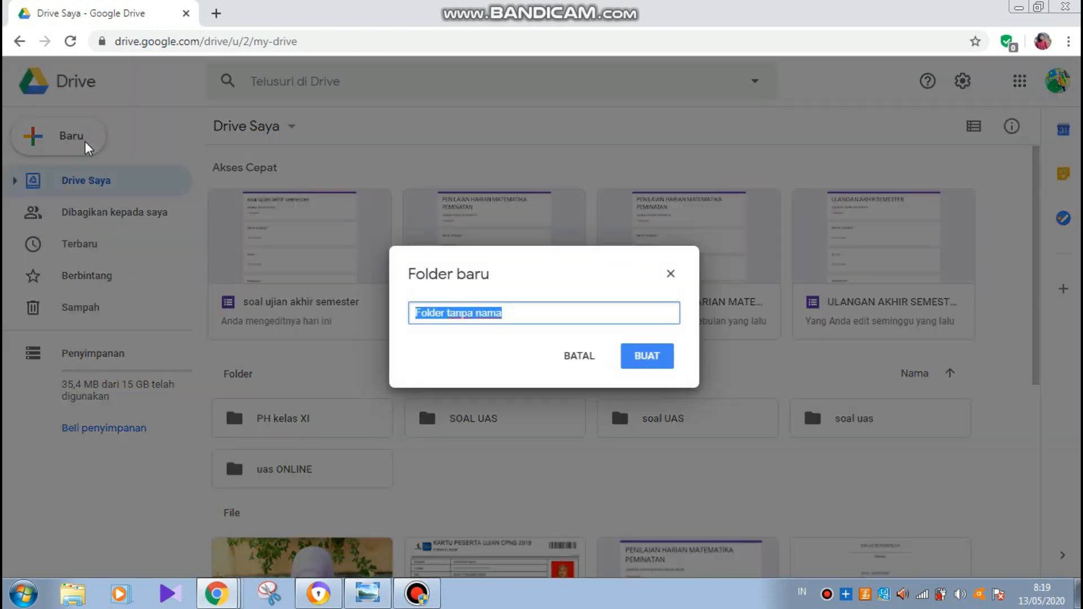
pyautogui.write('soal online')
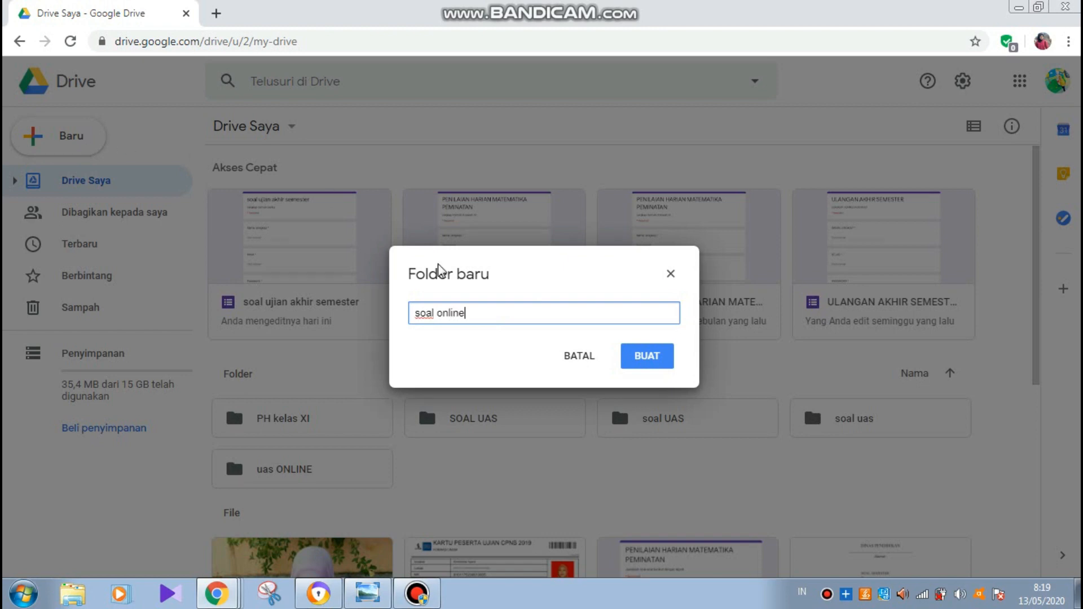
pyautogui.click(643, 363)
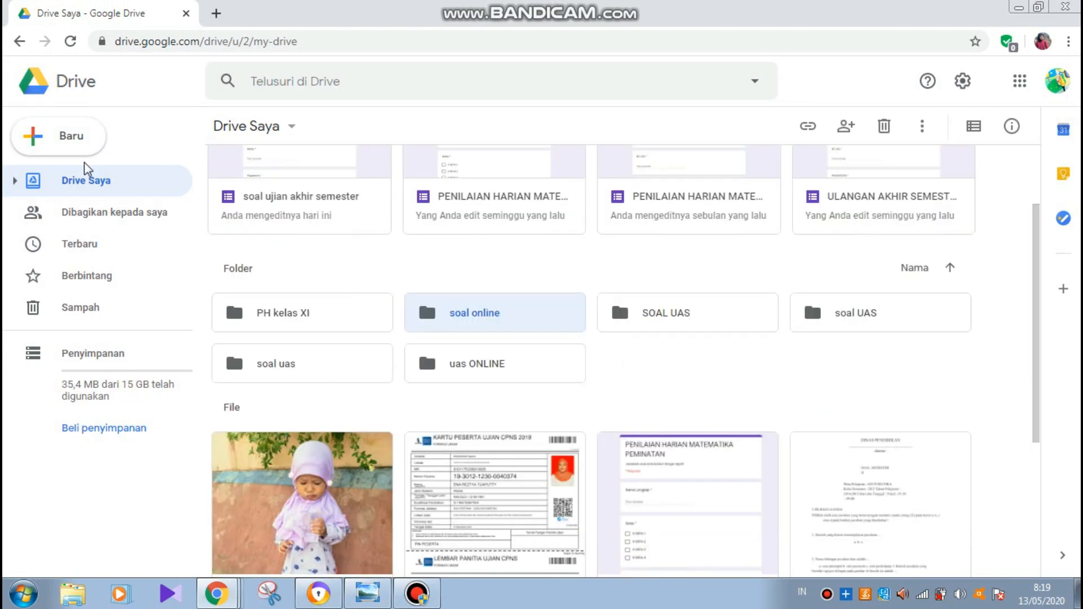
# - Create a blank Google Form ('Formulir tanpa judul') from Drive's New menu
pyautogui.click(78, 141)
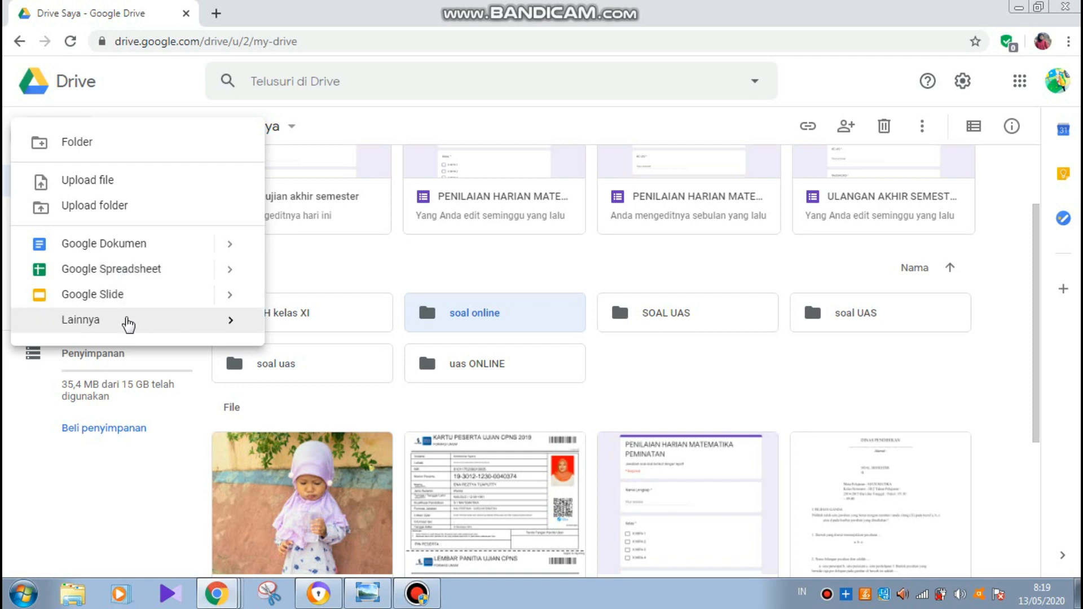
pyautogui.moveTo(133, 322)
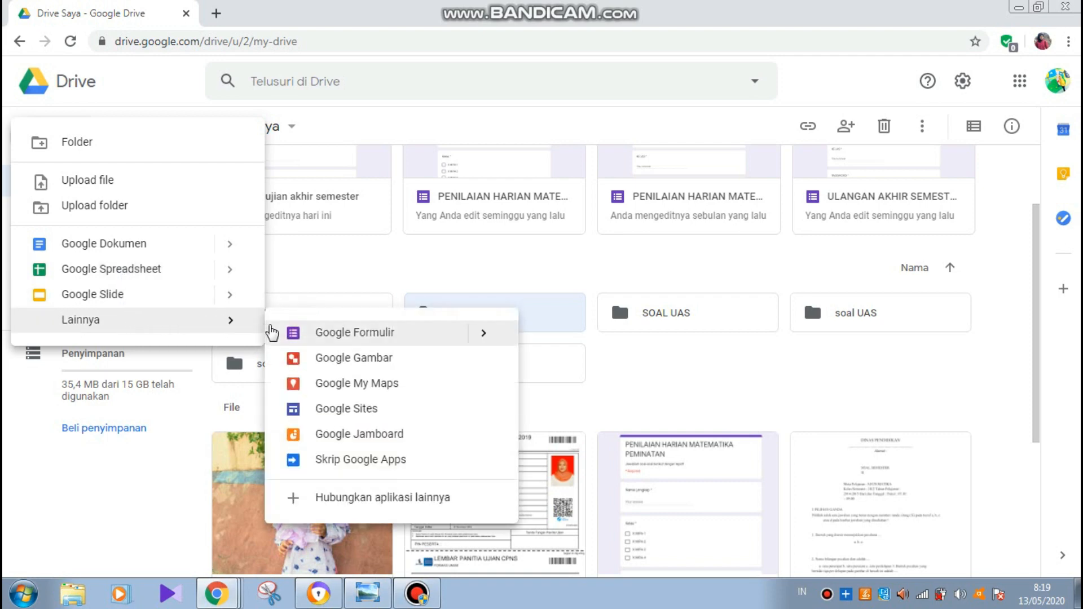
pyautogui.click(341, 337)
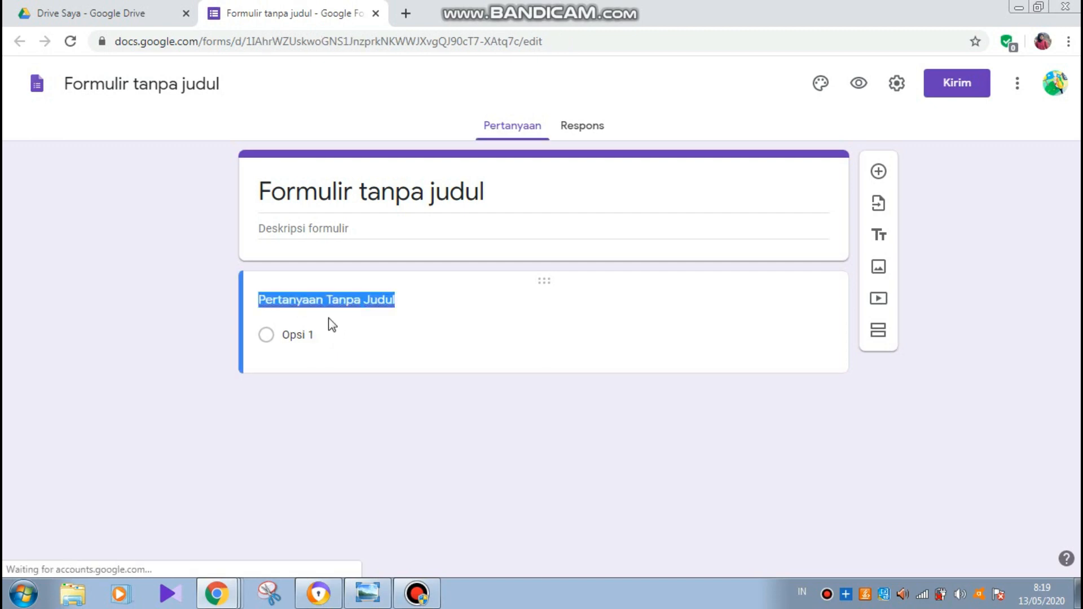
# - Rename the untitled form to 'SOAL UJIAN AKHIR SEMESTER'
pyautogui.click(171, 77)
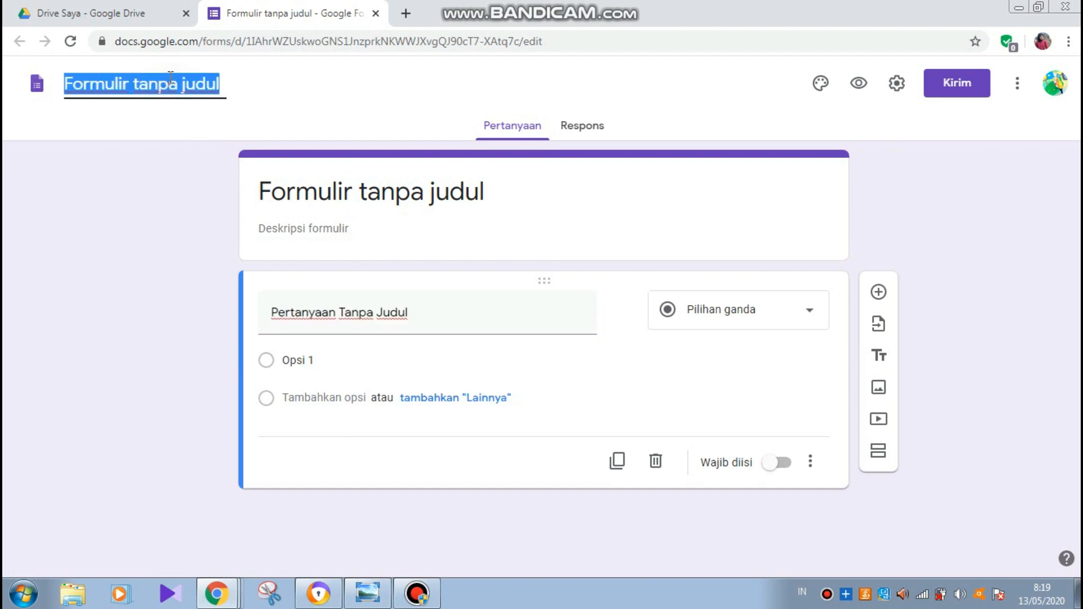
pyautogui.write('SOA')
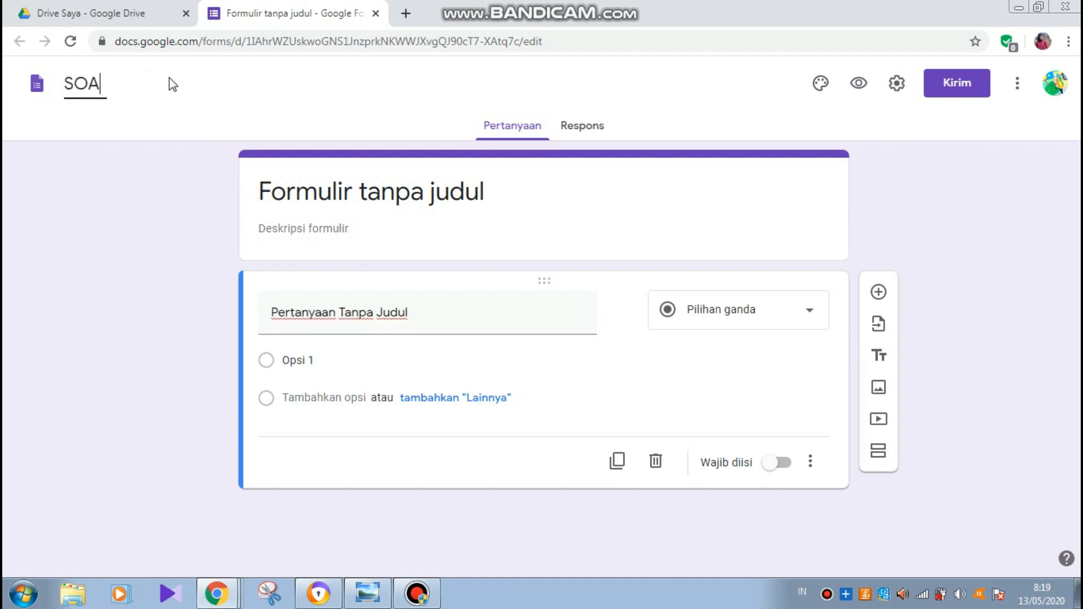
pyautogui.write('L UJIAN')
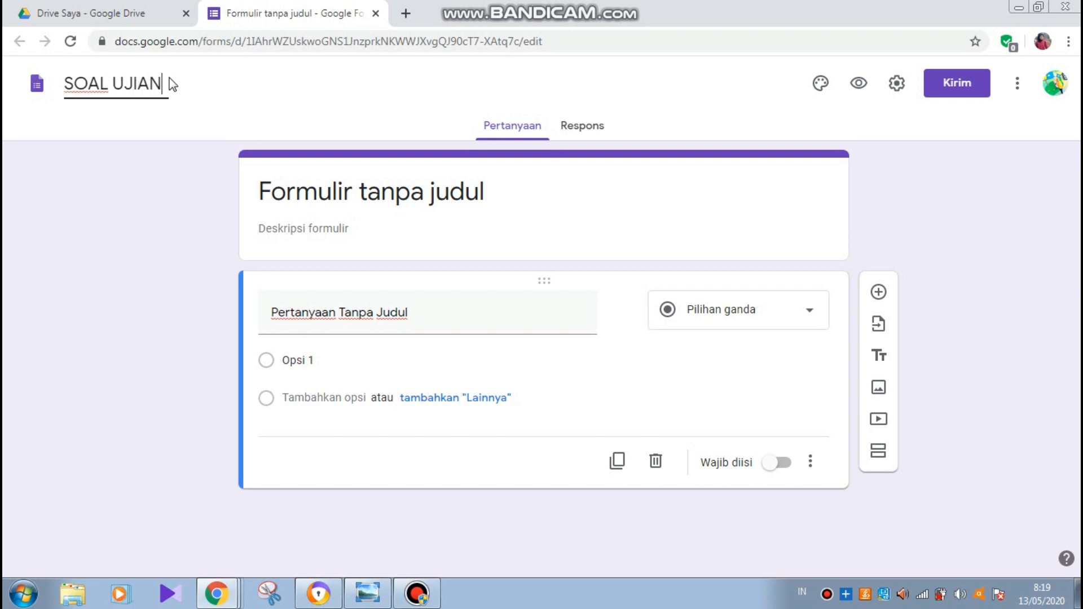
pyautogui.write(' AKHIR SEMES')
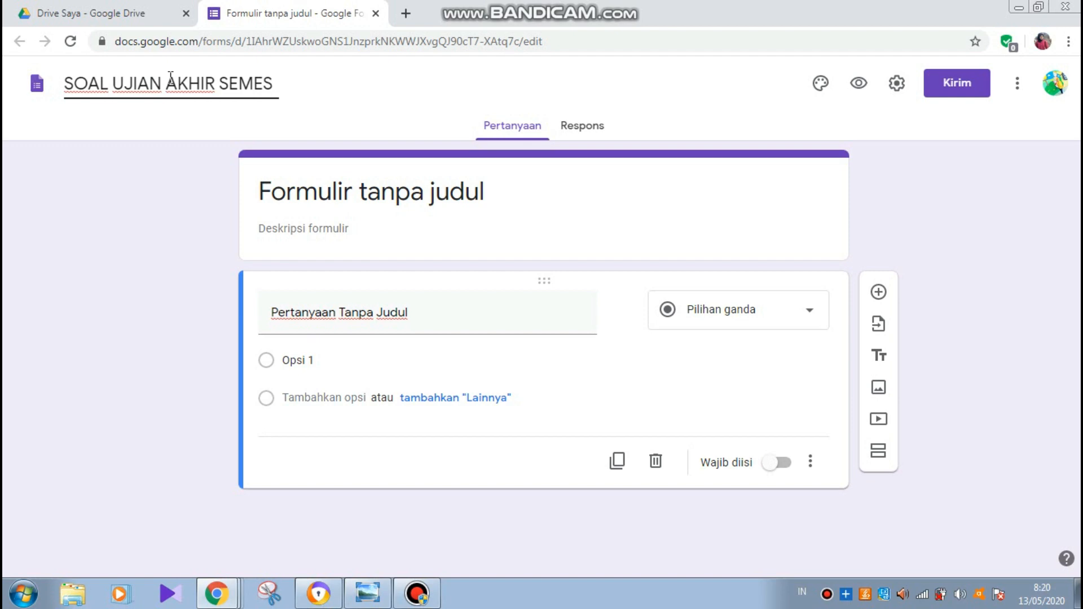
pyautogui.write('TER')
pyautogui.click(329, 192)
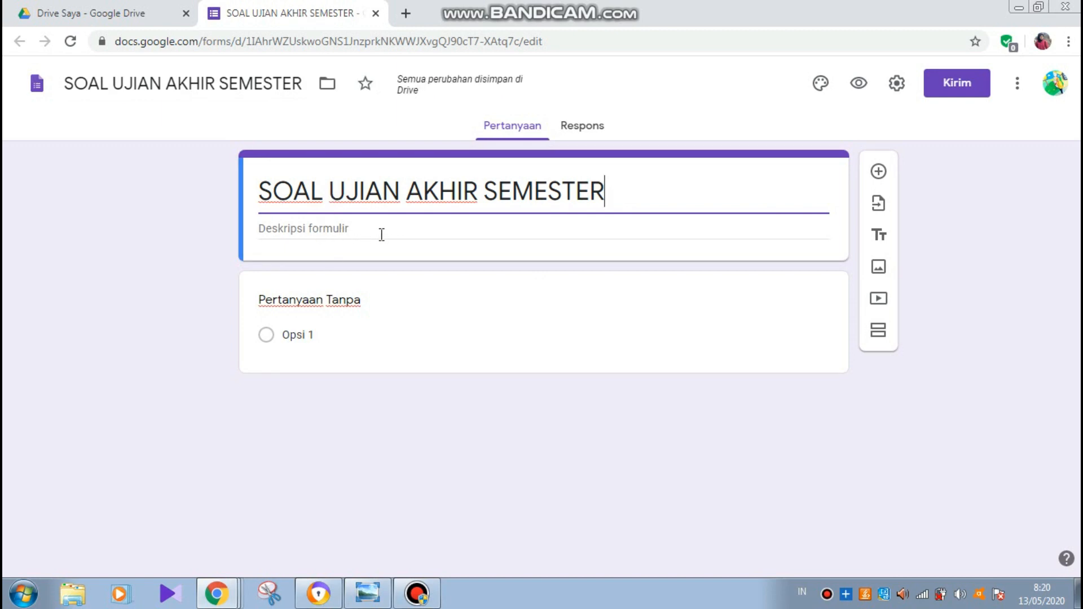
# - Make the first question a required short-answer question titled 'NAMA LENGKAP'
pyautogui.click(440, 335)
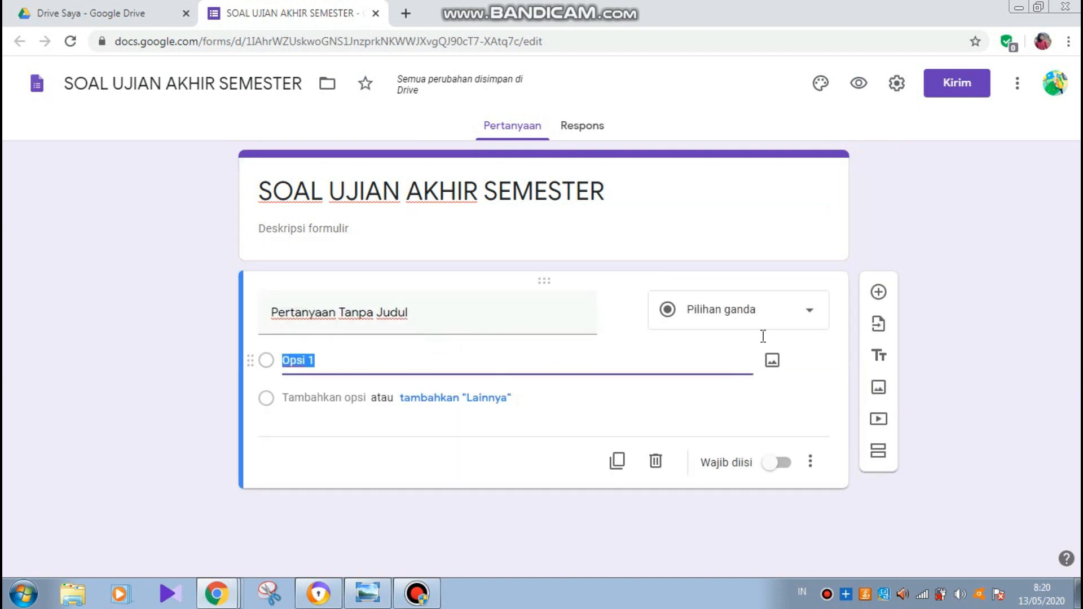
pyautogui.click(810, 316)
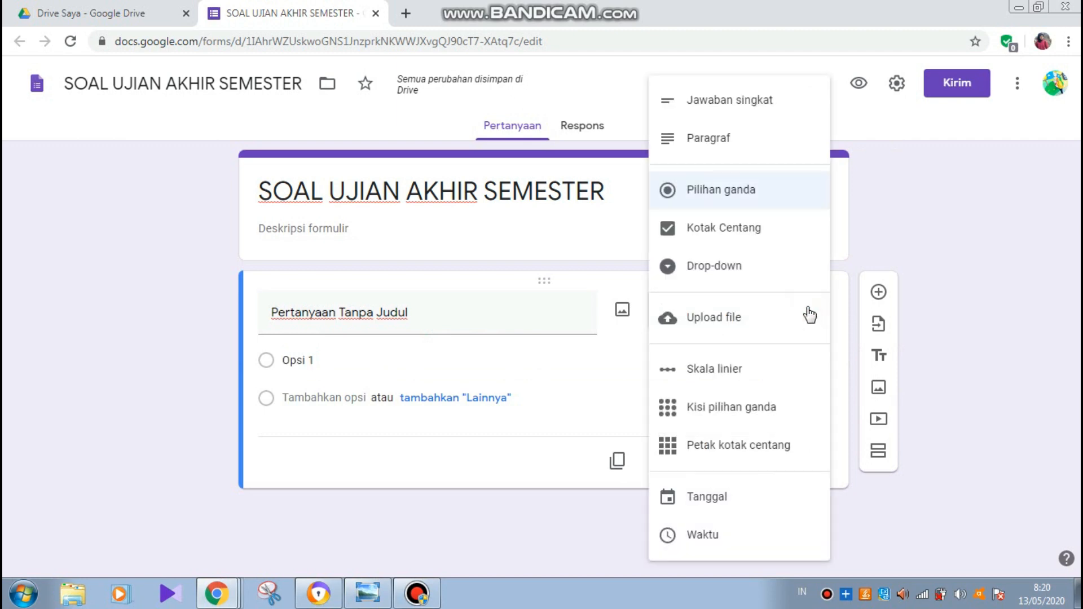
pyautogui.click(755, 112)
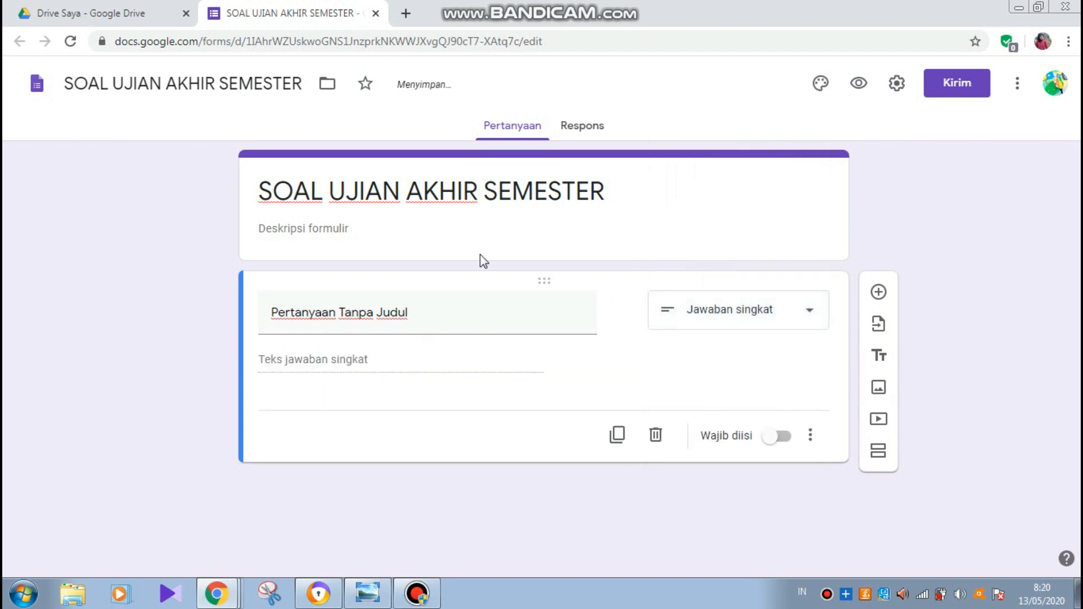
pyautogui.click(365, 309)
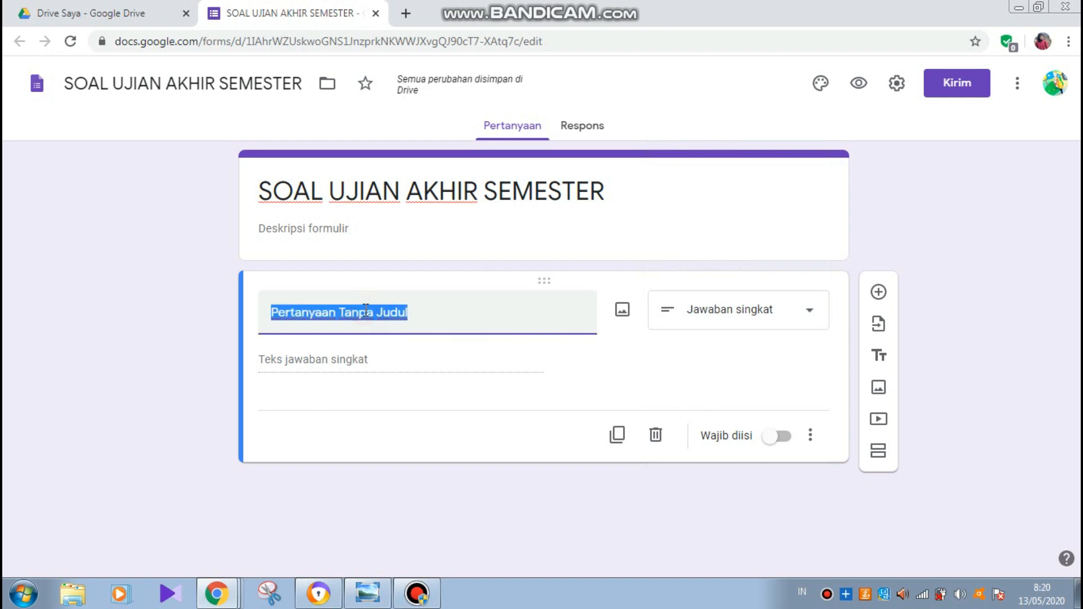
pyautogui.write('NA')
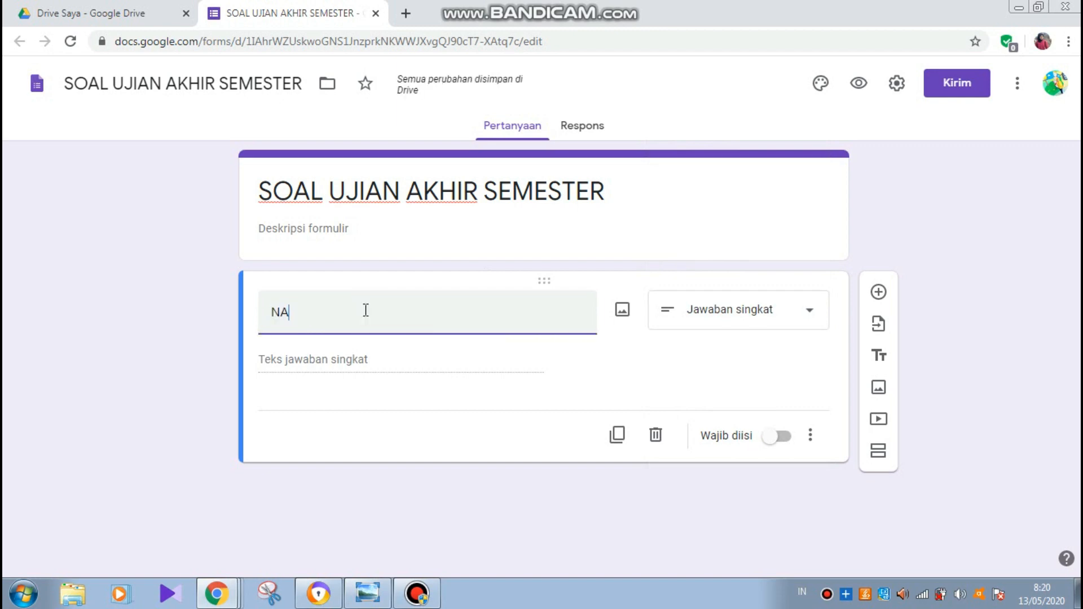
pyautogui.write('MA LENGKAP')
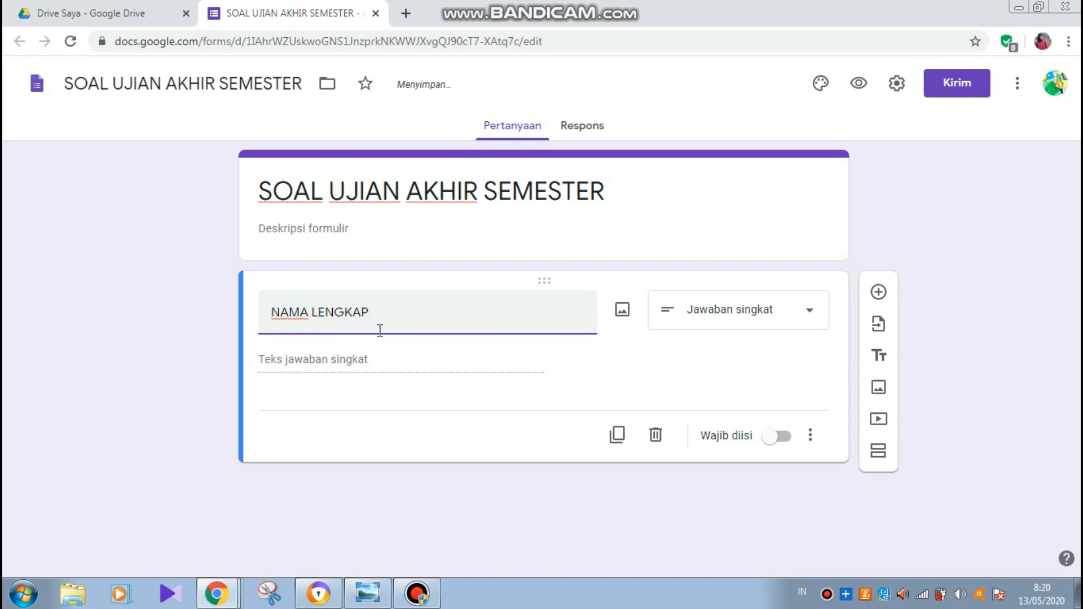
pyautogui.click(782, 437)
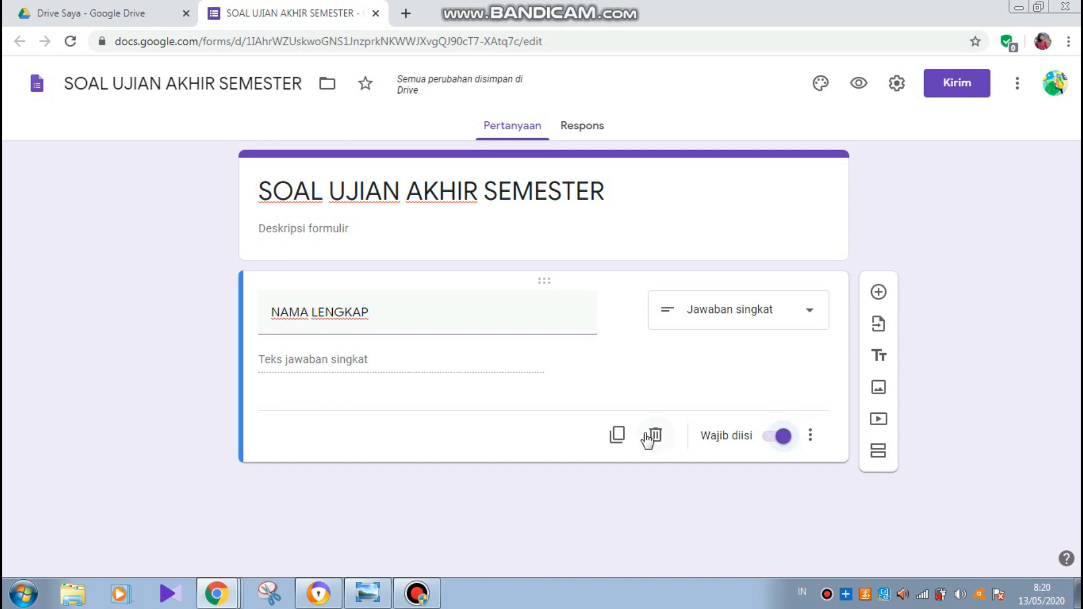
# - Duplicate it as a 'KELAS' question, then duplicate KELAS once more
pyautogui.click(618, 435)
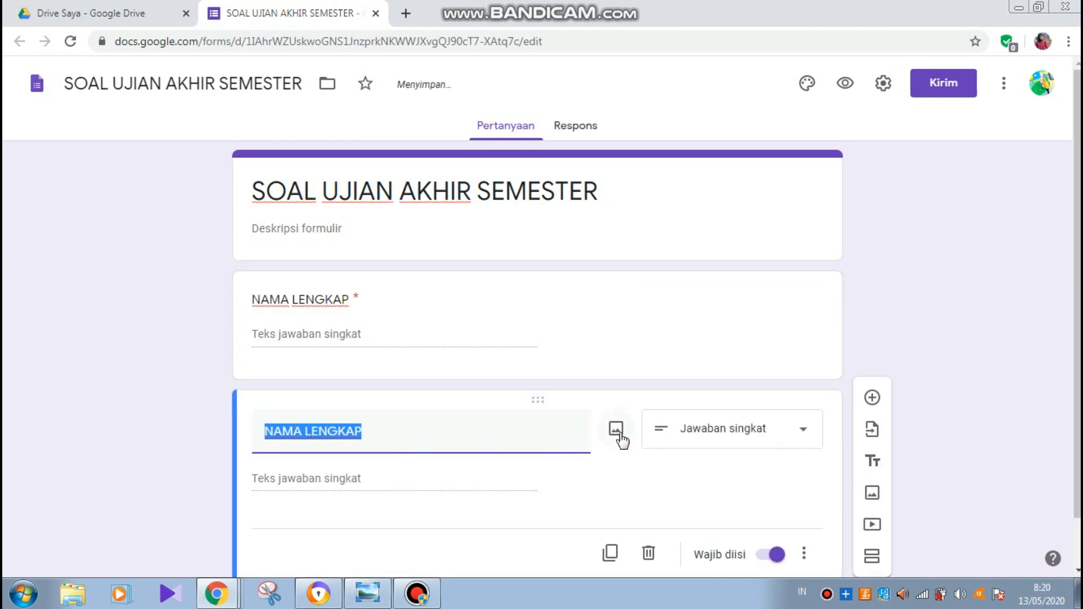
pyautogui.write('KELAS')
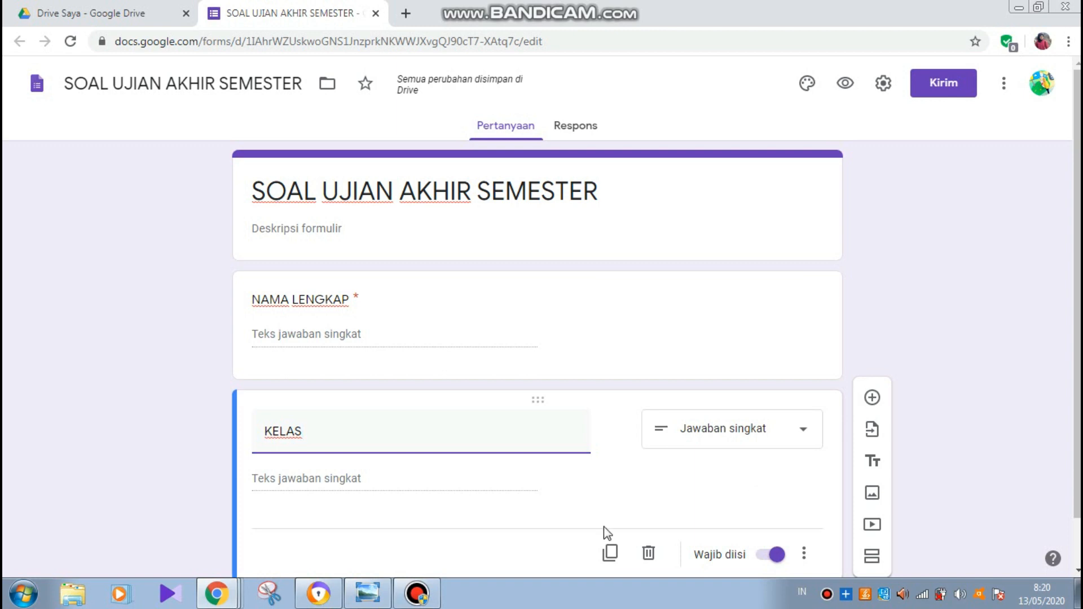
pyautogui.click(610, 554)
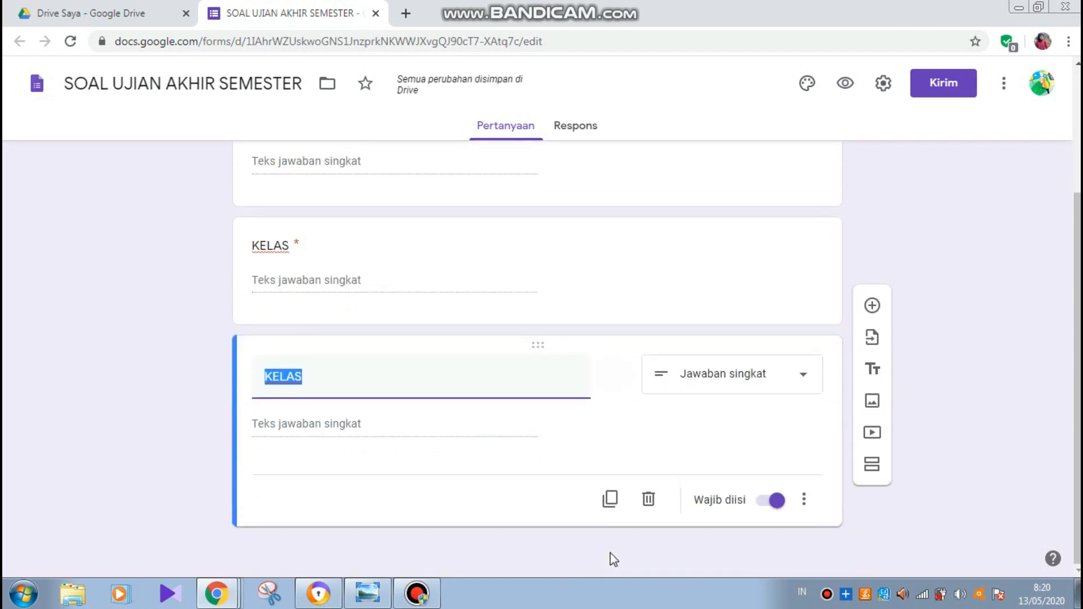
# - Title the third question 'PASSWORD' and validate that its text contains the set password
pyautogui.write('PASSWORD')
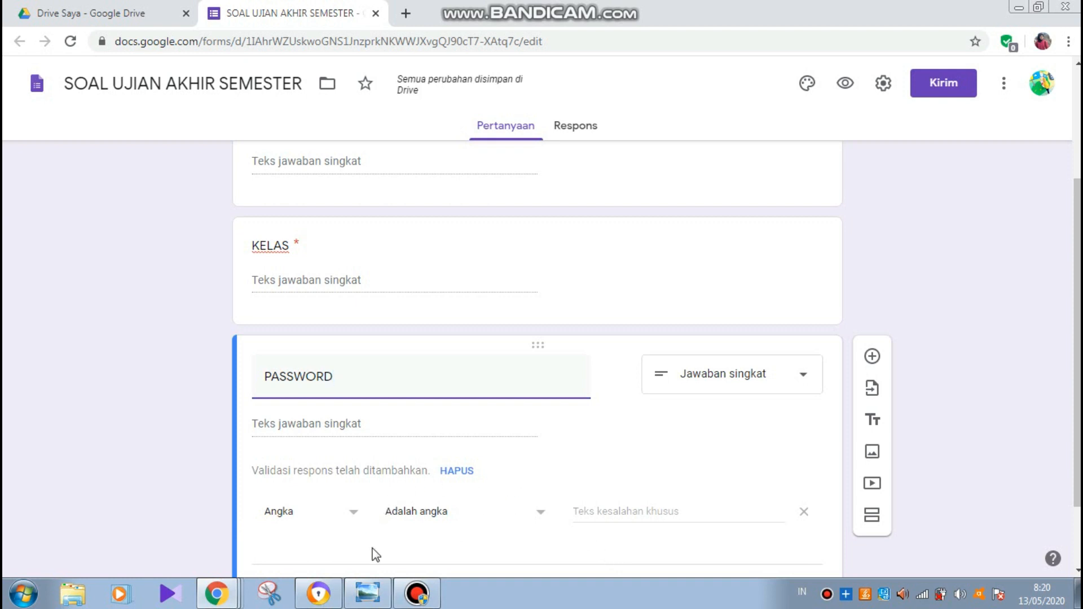
pyautogui.click(354, 514)
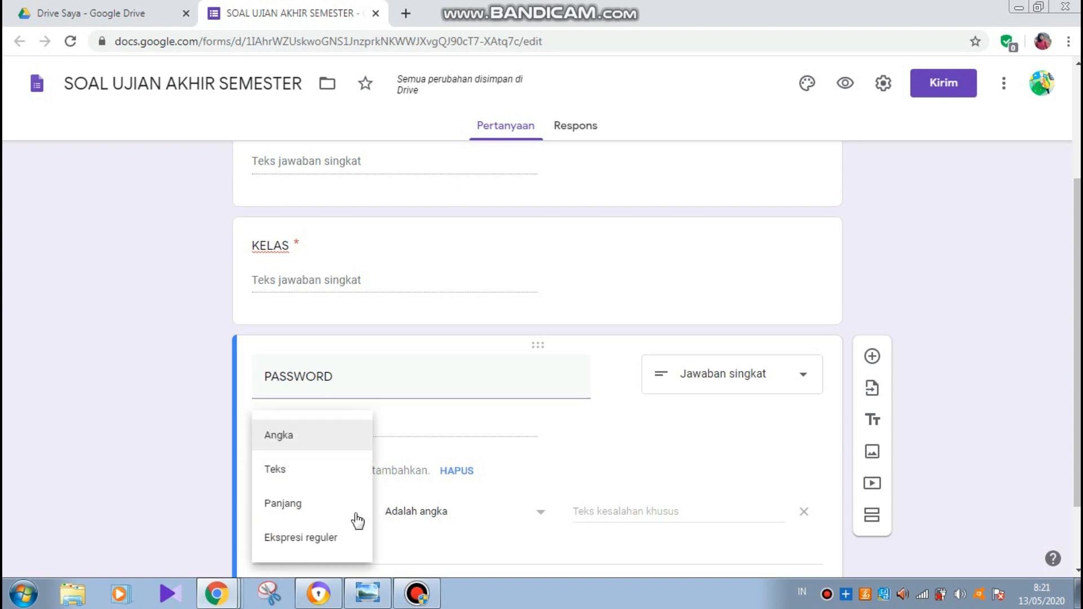
pyautogui.click(304, 470)
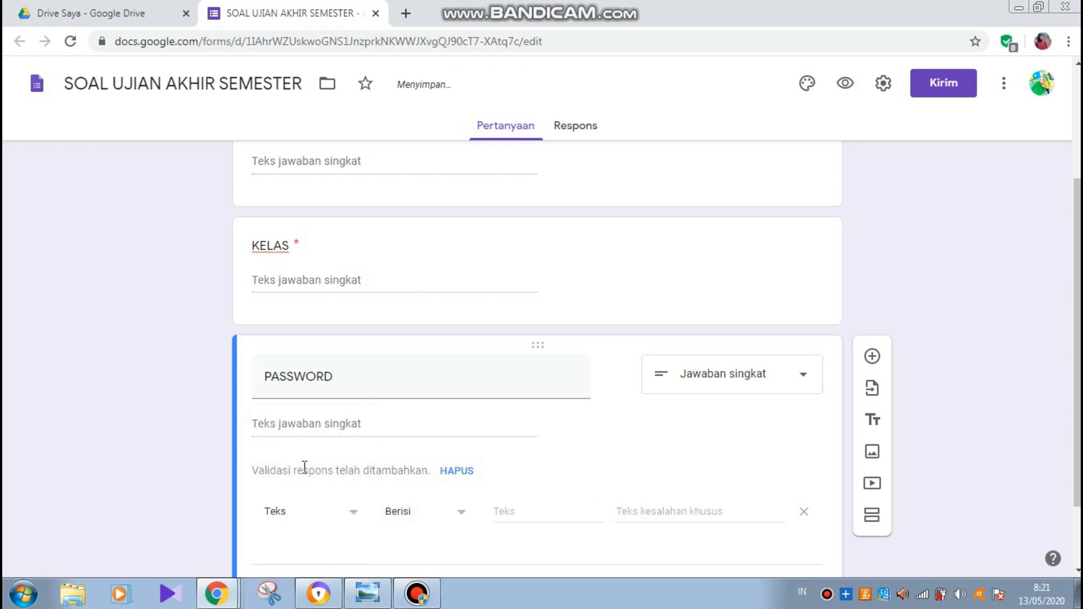
pyautogui.click(512, 514)
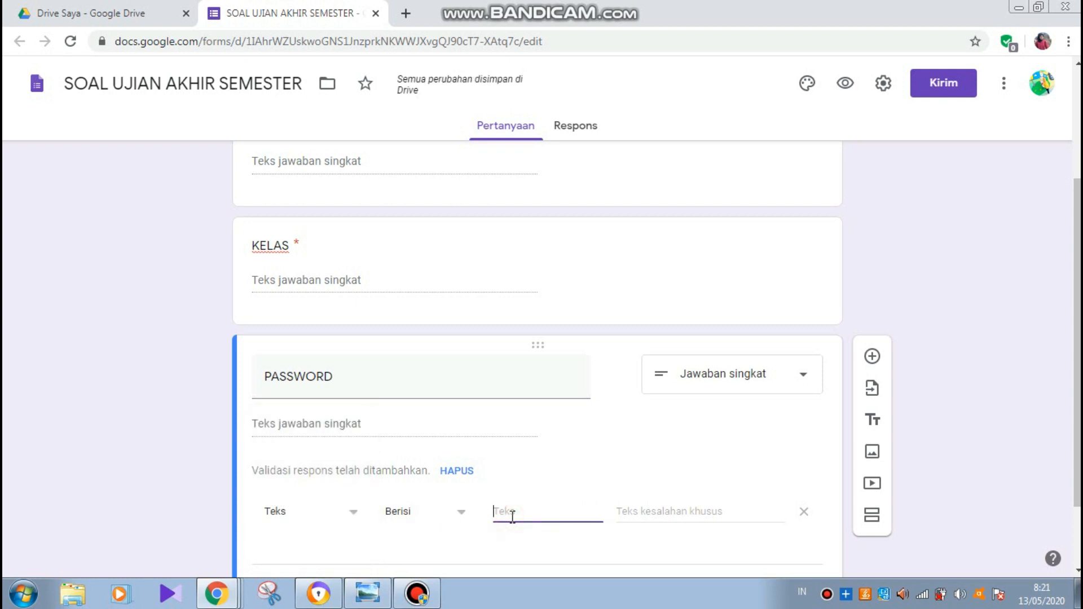
pyautogui.write('ABC')
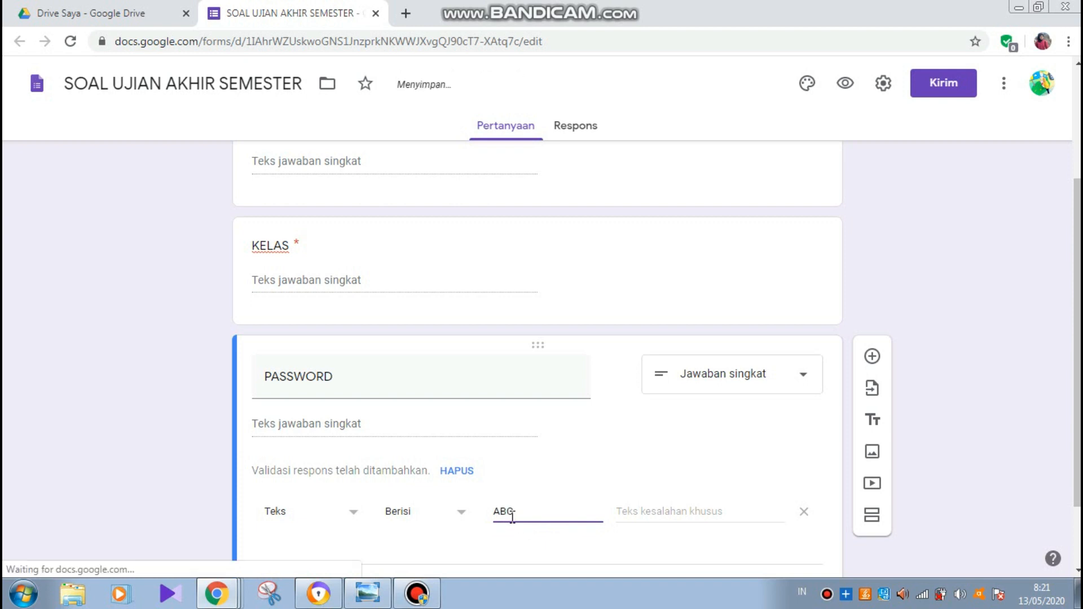
pyautogui.write('123')
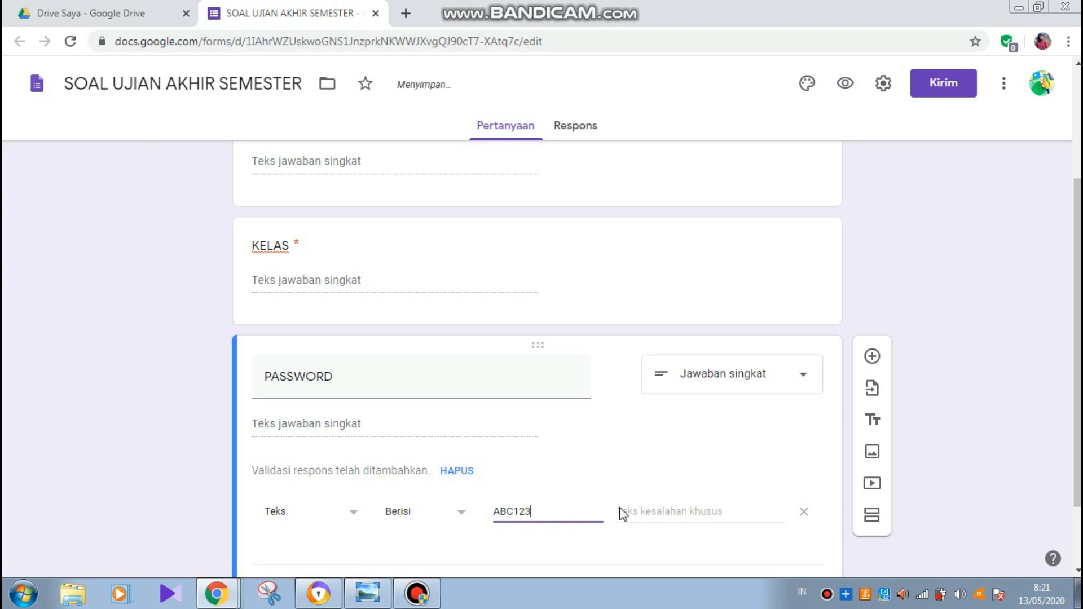
# - Set the validation error message to 'MOHON MAAF PASSWORD YANG ANDA MASUKKAN SALAH'
pyautogui.click(653, 511)
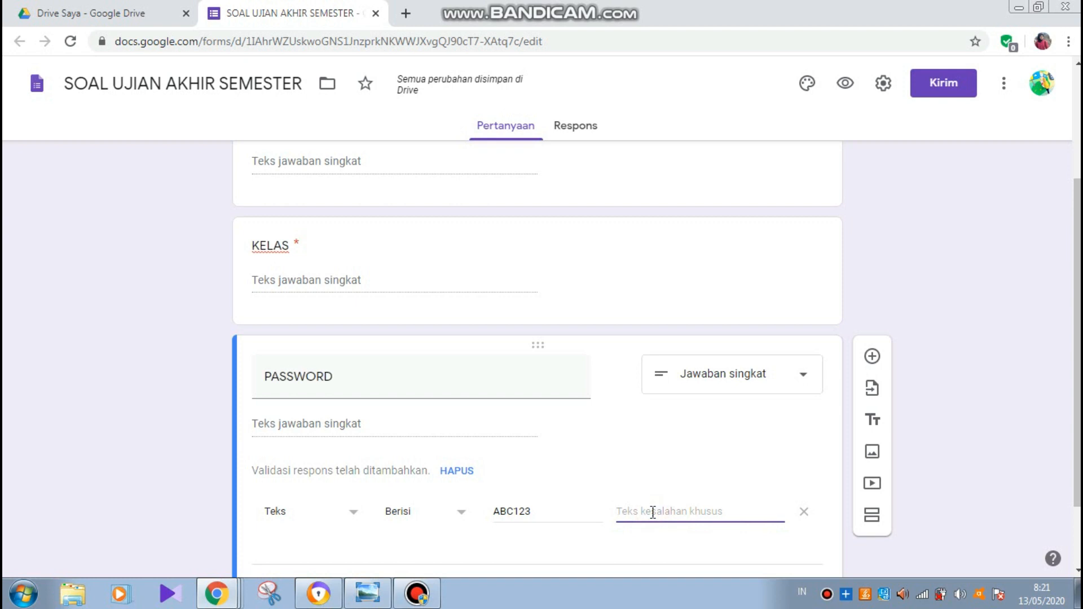
pyautogui.write('MOHON')
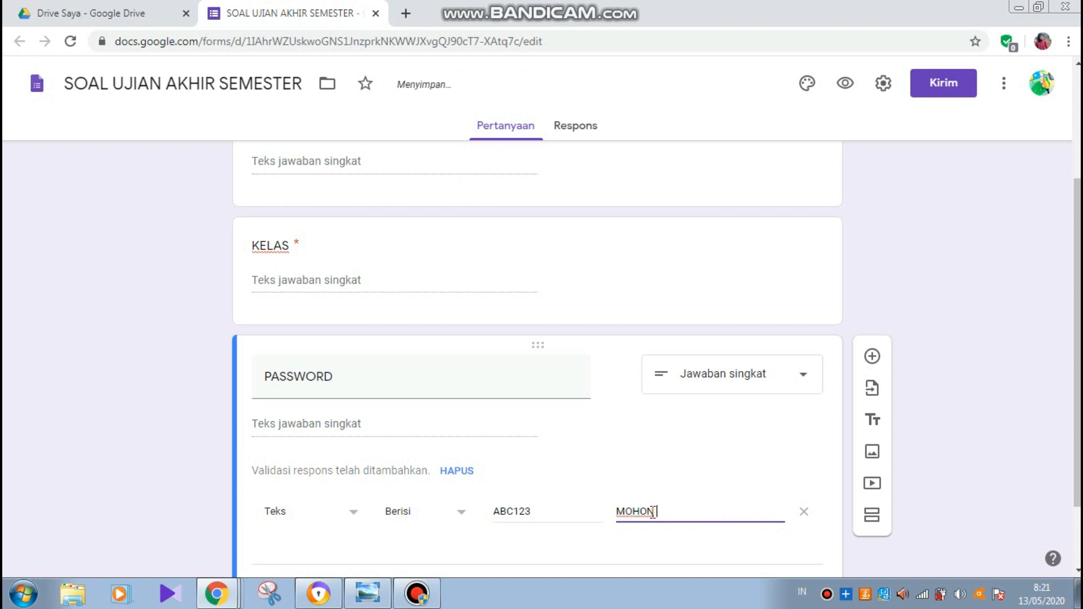
pyautogui.write(' MAAF PASSWORD')
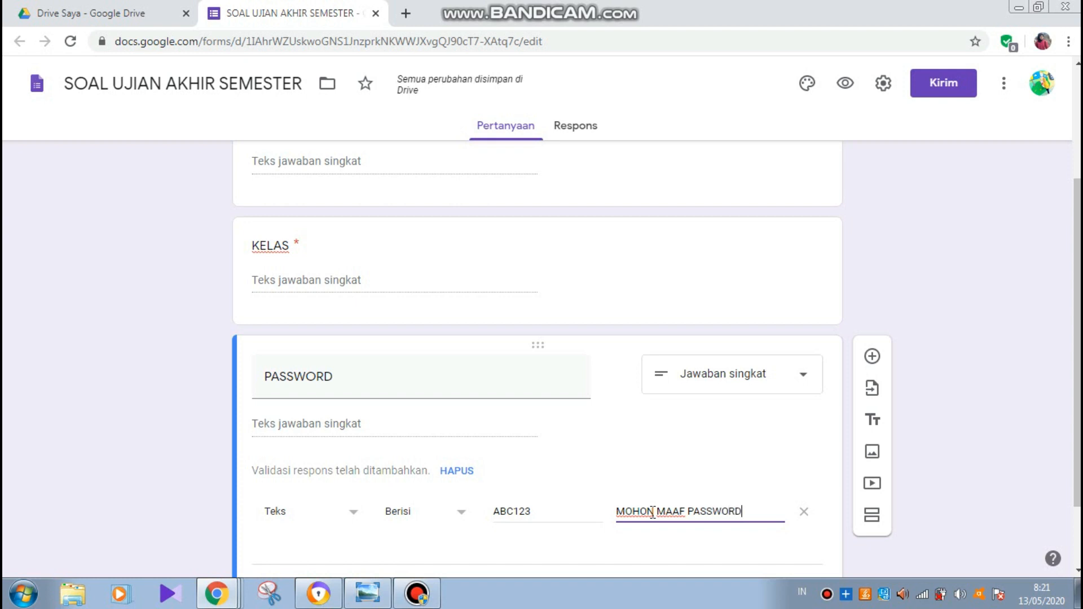
pyautogui.write(' YANG ')
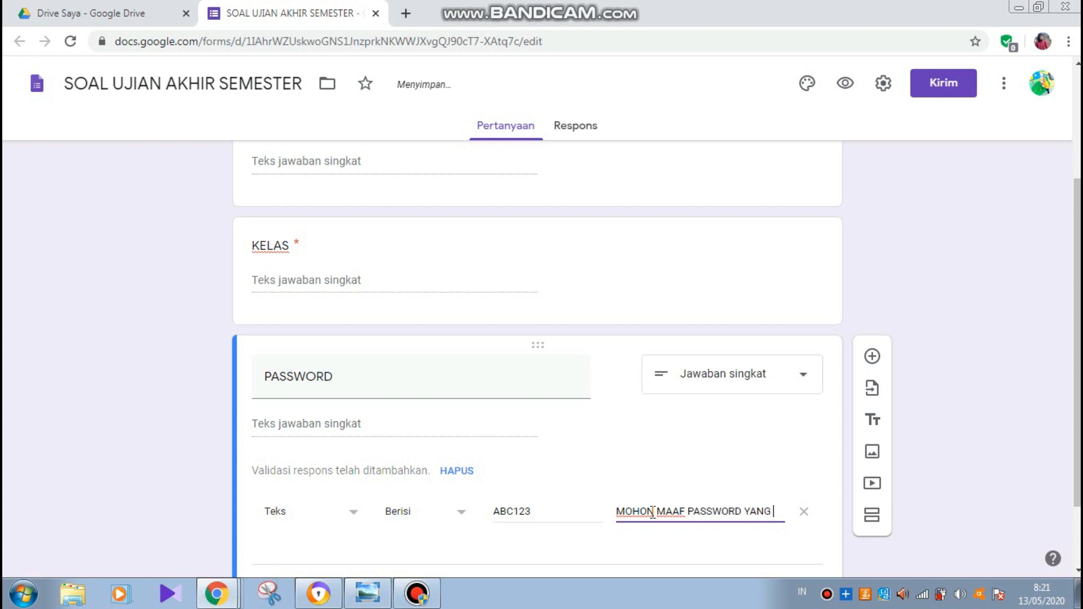
pyautogui.write('ANDA')
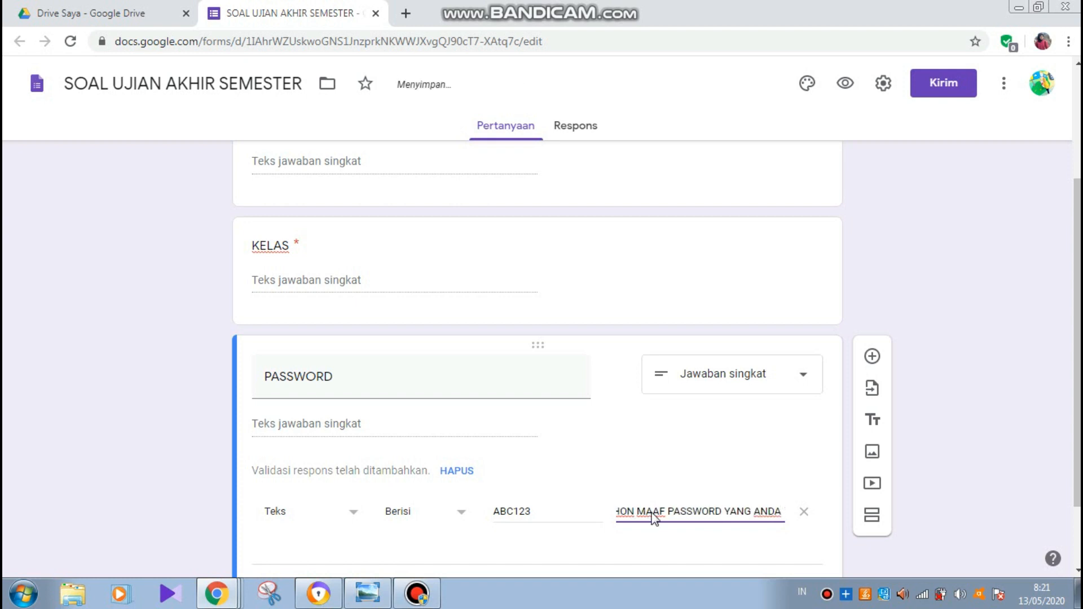
pyautogui.write(' MASUKKAN')
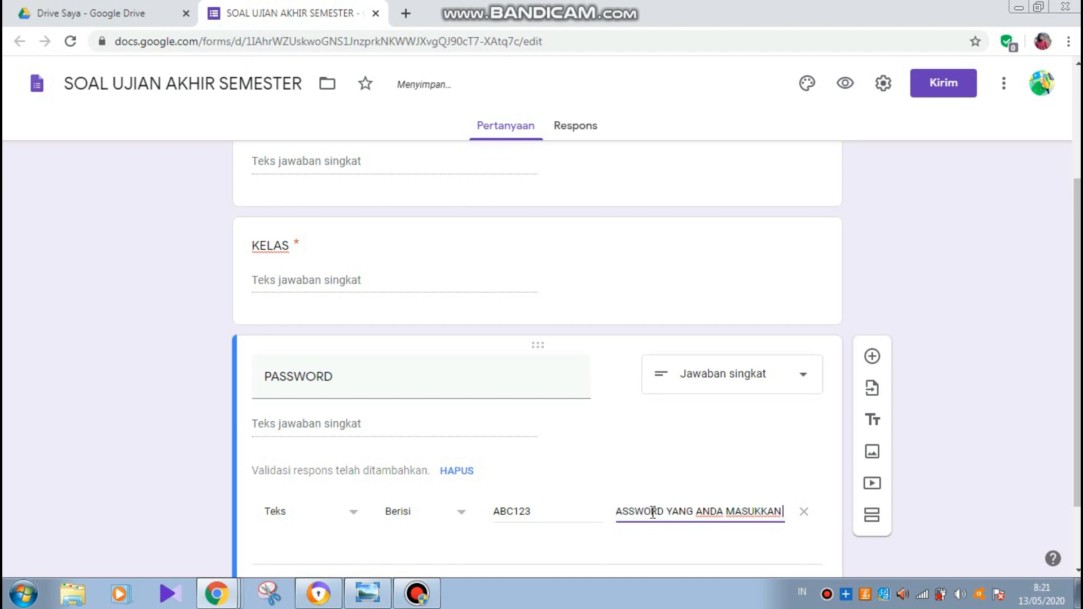
pyautogui.write(' SALAH')
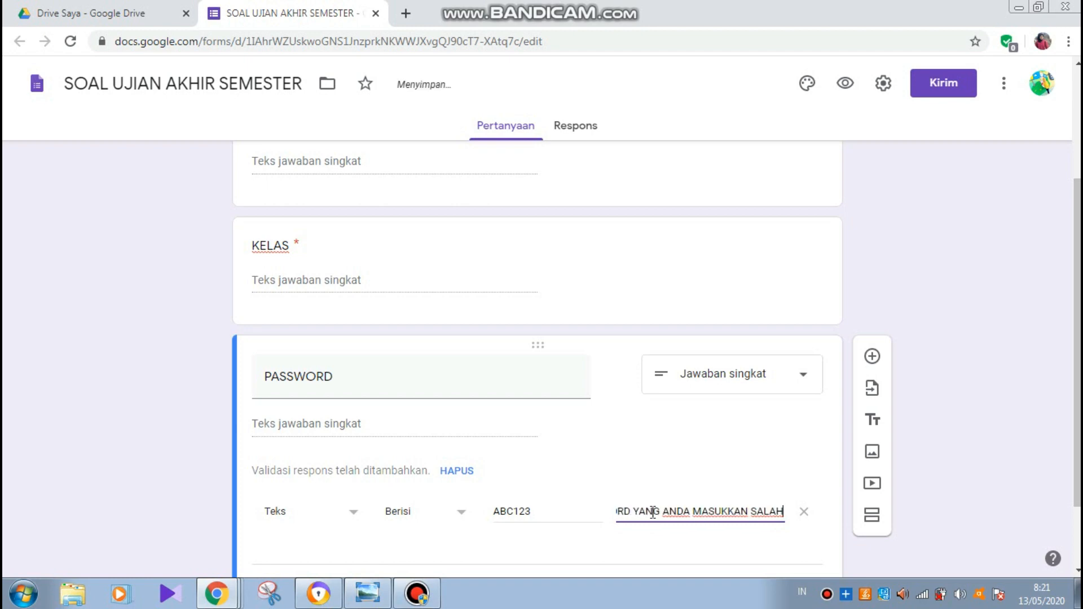
pyautogui.scroll(-2, 653, 511)
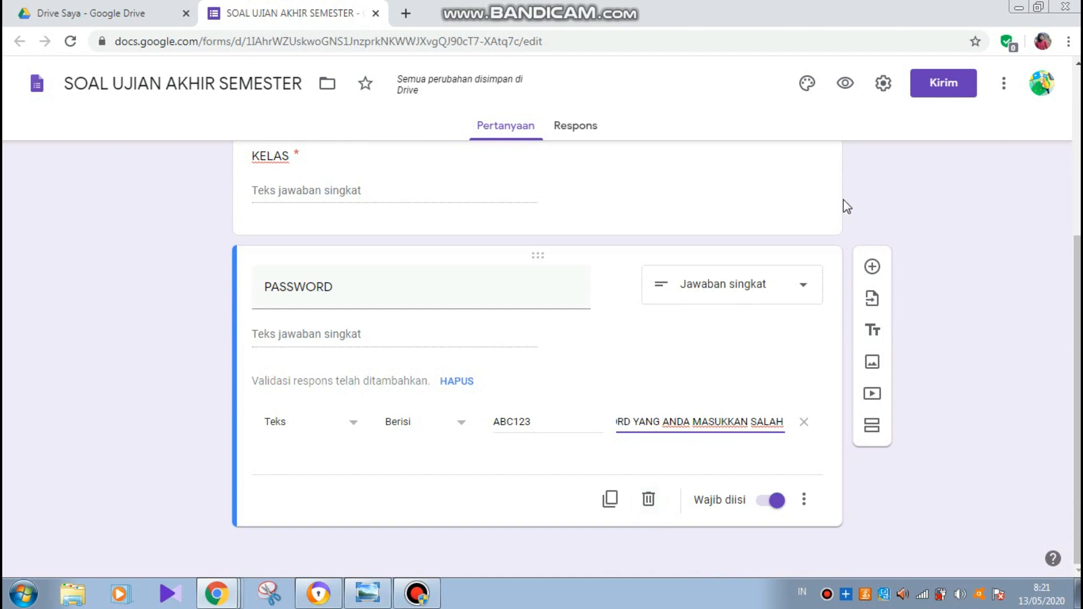
# - Preview the NAMA LENGKAP, KELAS and PASSWORD form, then go back to the editor
pyautogui.click(843, 94)
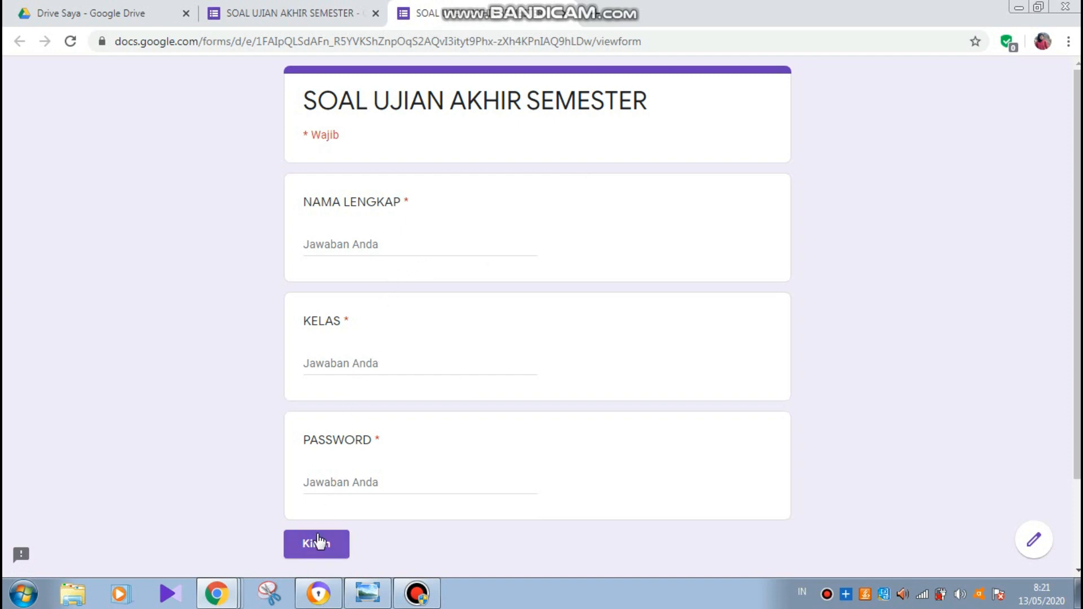
pyautogui.click(309, 21)
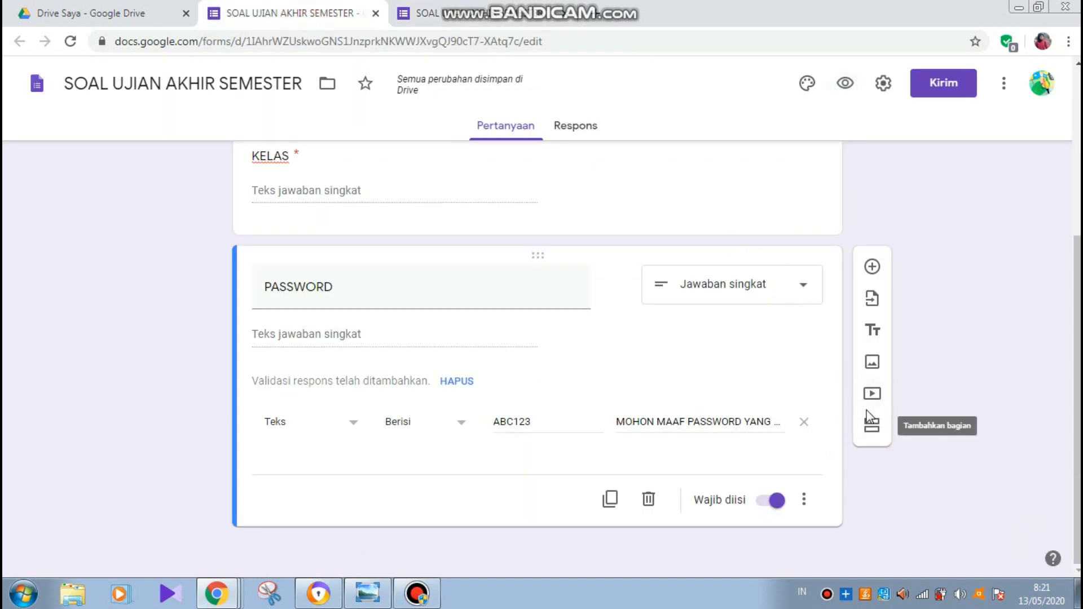
# - Add a section 'SOAL MATEMATIKA' described 'Jawablah soal-soal berikut dengan jawaban yang tepat'
pyautogui.click(873, 428)
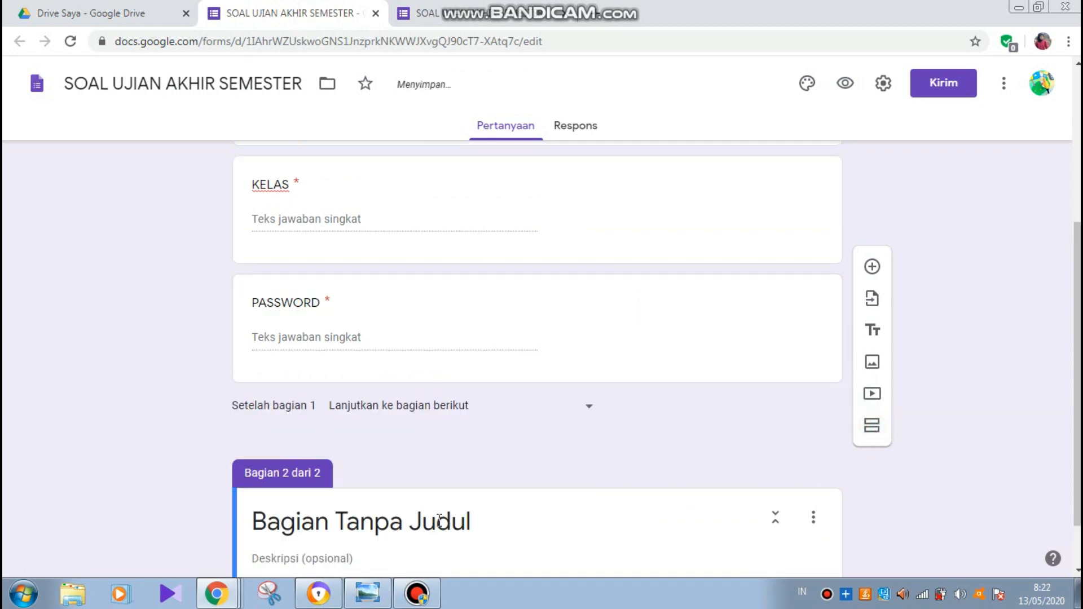
pyautogui.click(382, 529)
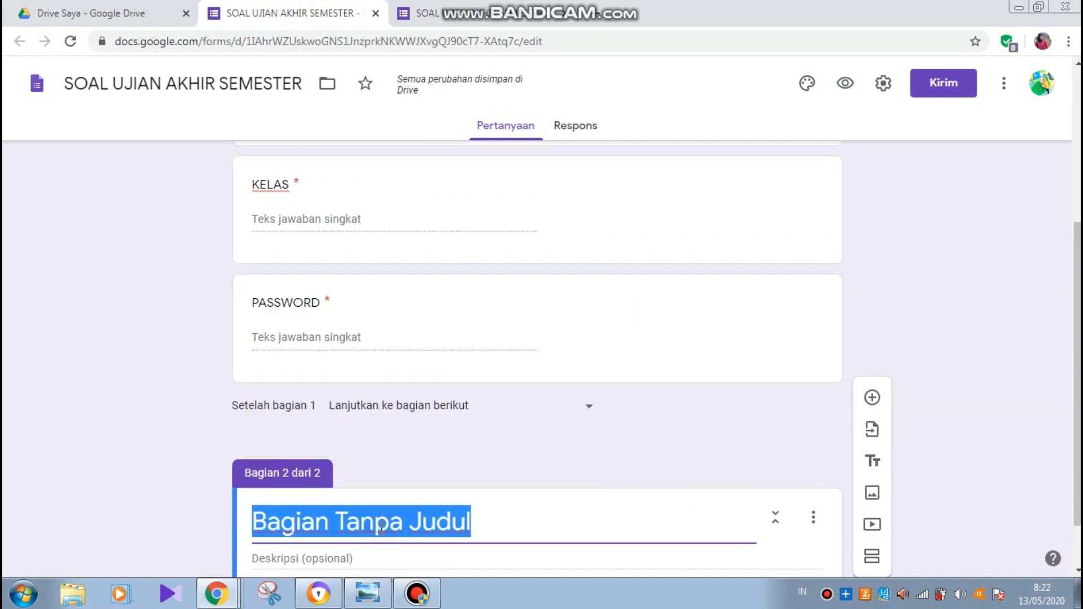
pyautogui.write('SOAL MAT')
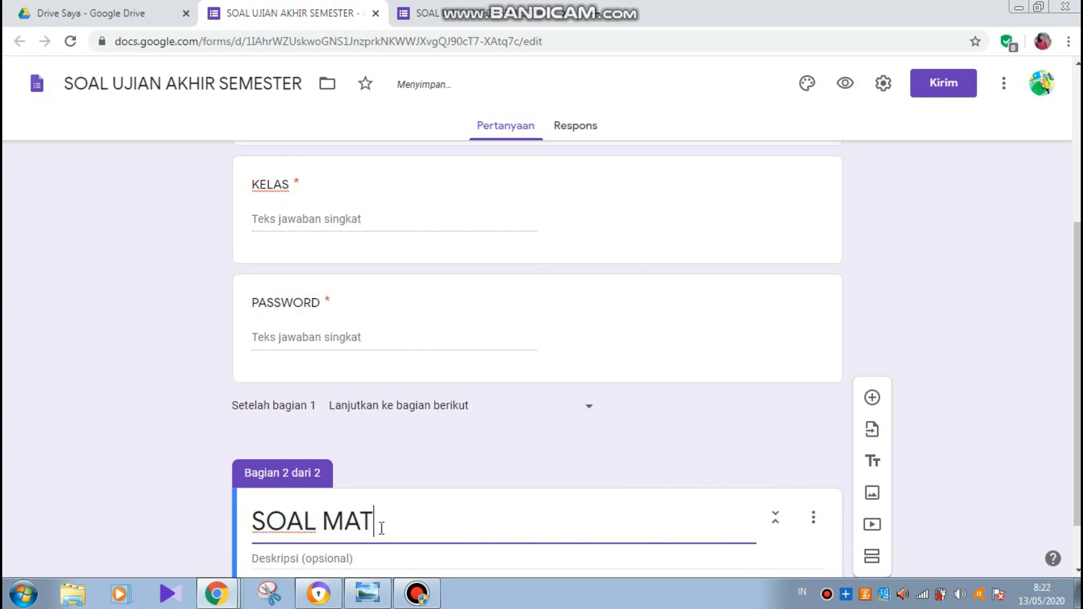
pyautogui.write('EMATIKA')
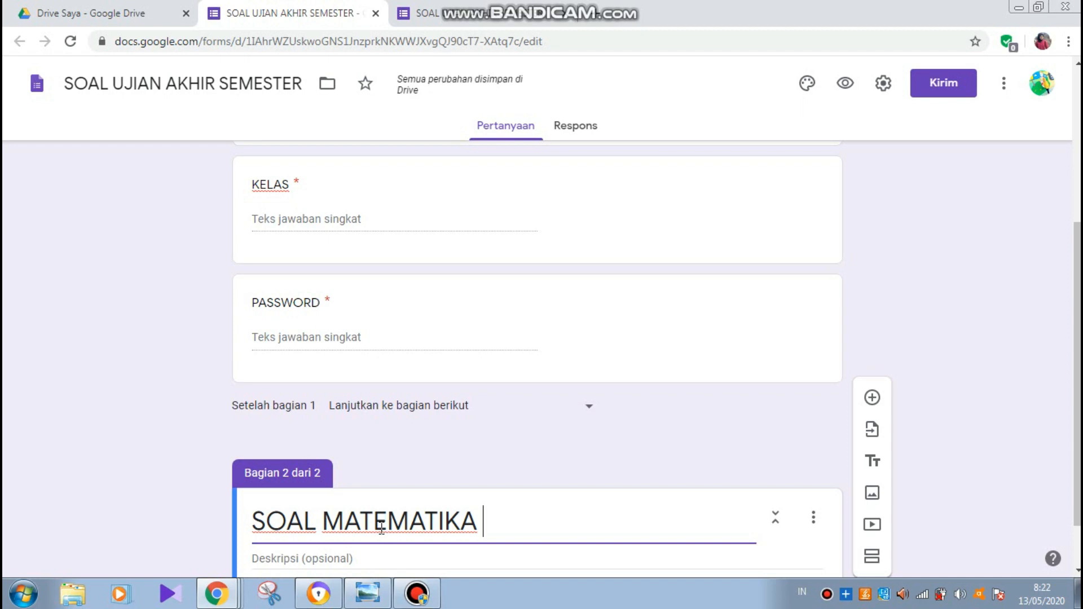
pyautogui.scroll(-1, 381, 527)
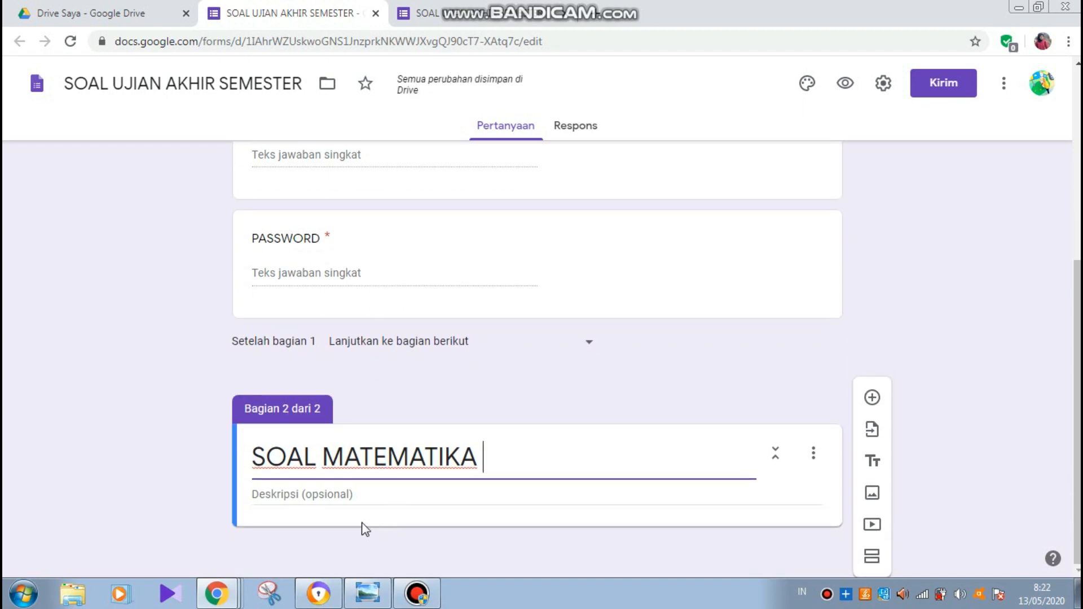
pyautogui.click(335, 493)
pyautogui.write('J')
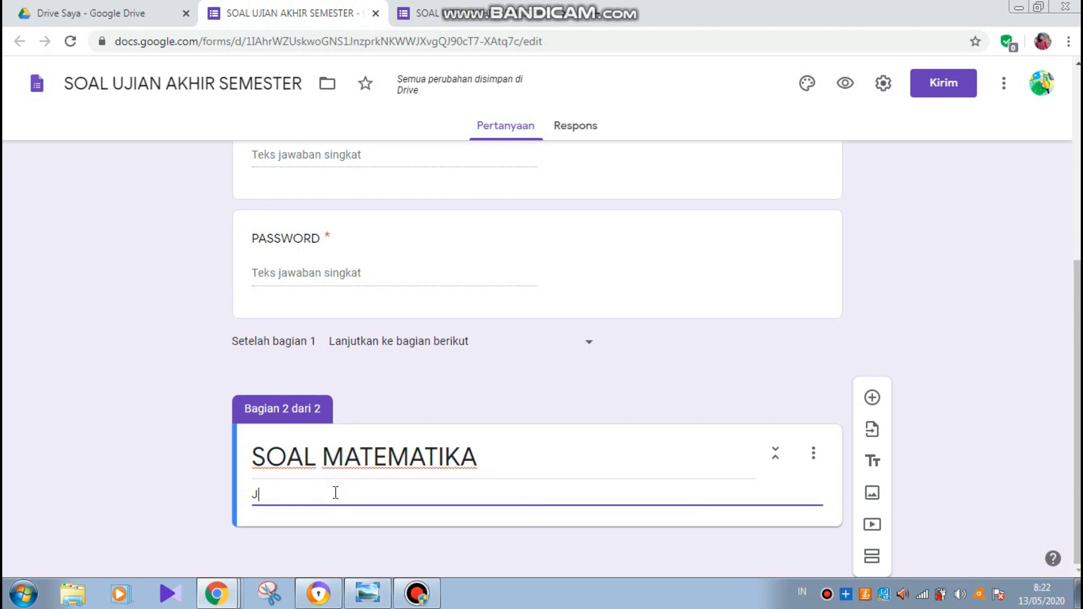
pyautogui.write('a')
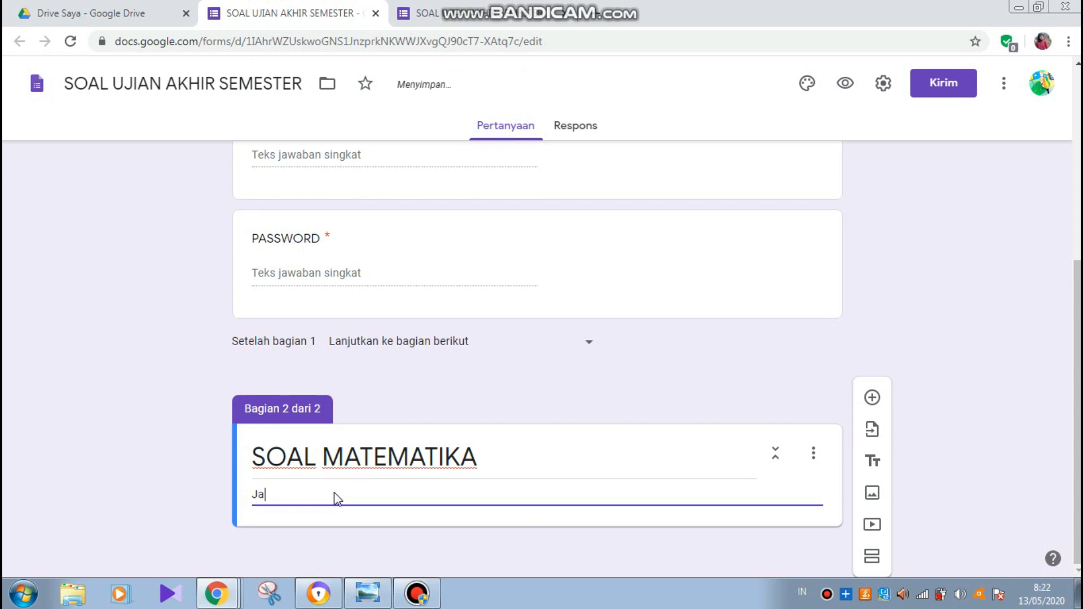
pyautogui.write('wablah soal-soal b')
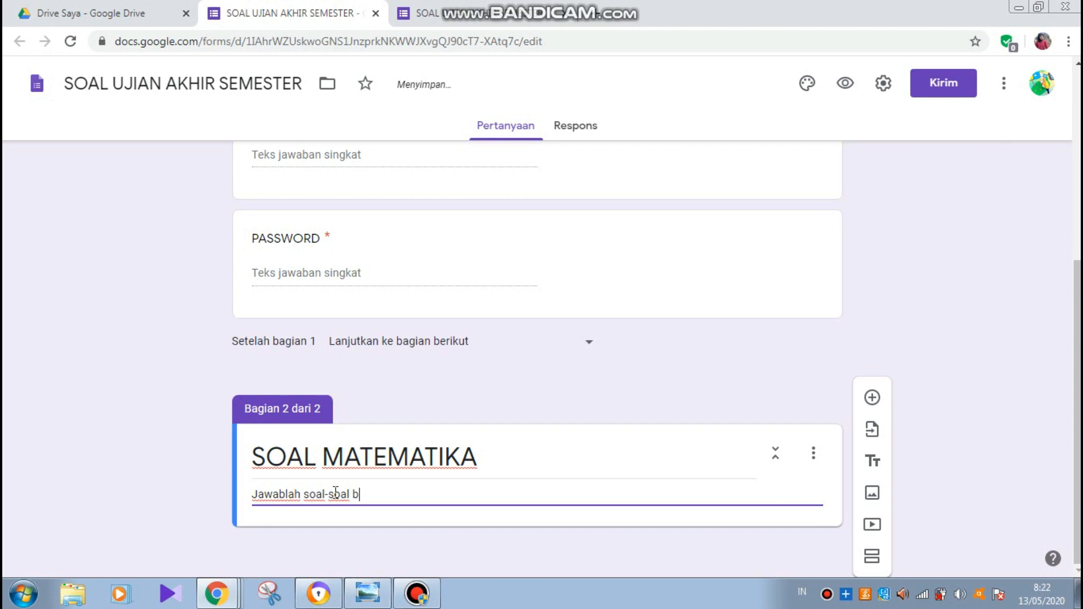
pyautogui.write('erikut s')
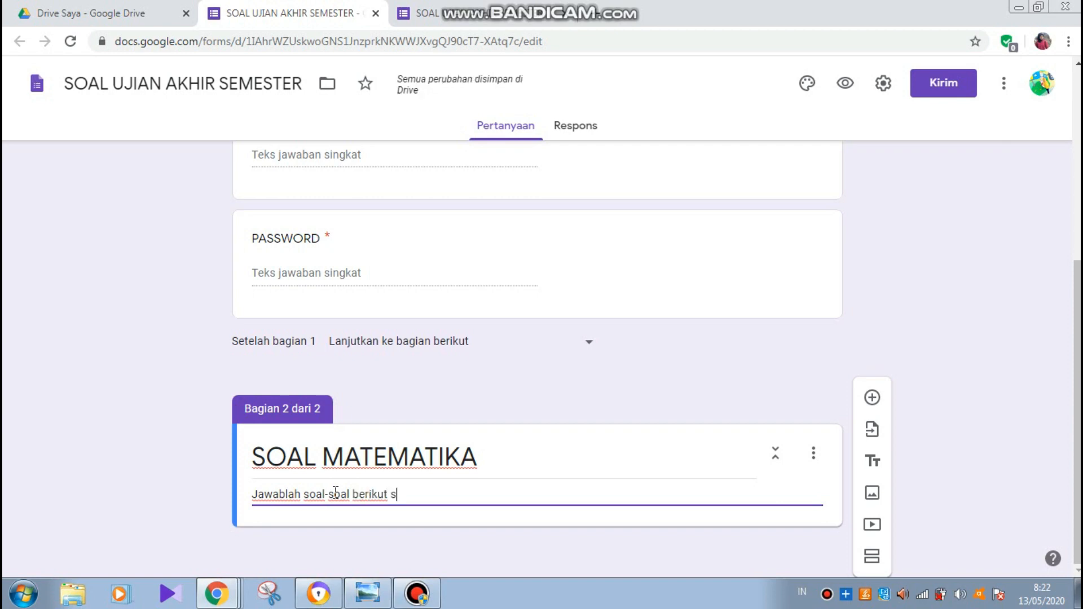
pyautogui.press('BackSpace')
pyautogui.write('deng')
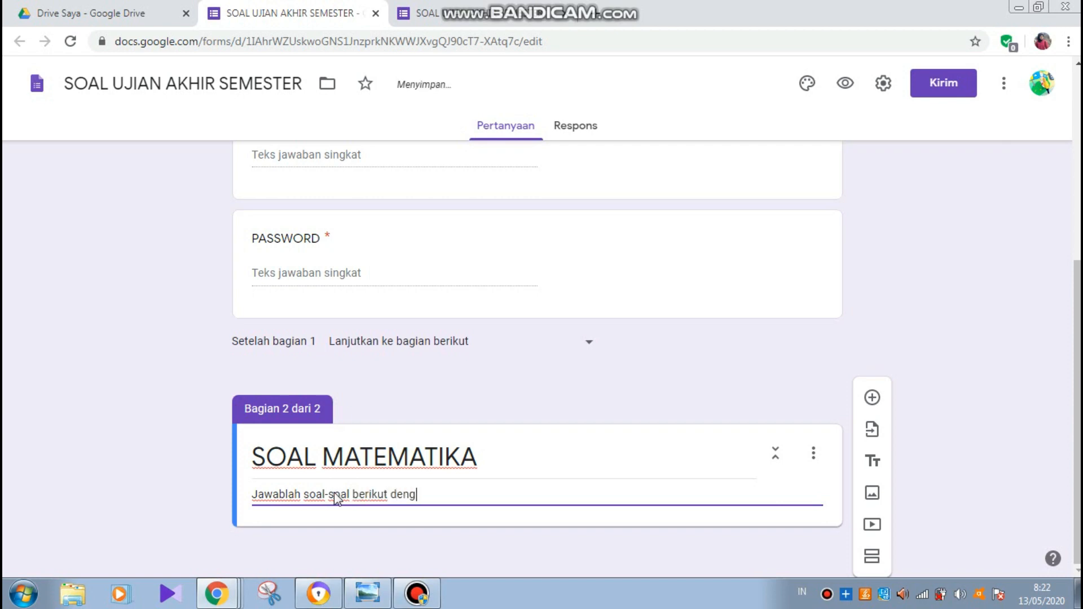
pyautogui.write('an jawaban yang ')
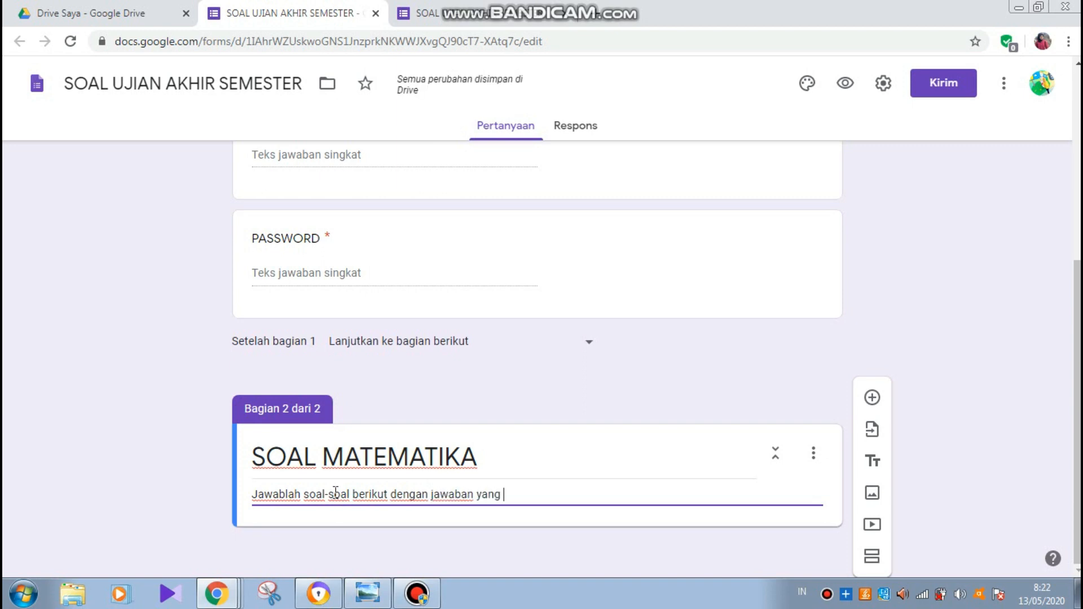
pyautogui.write('tepat')
# - Add a blank multiple-choice question to SOAL MATEMATIKA, then bring up the SMATIKA quadratic-equations page
pyautogui.click(872, 399)
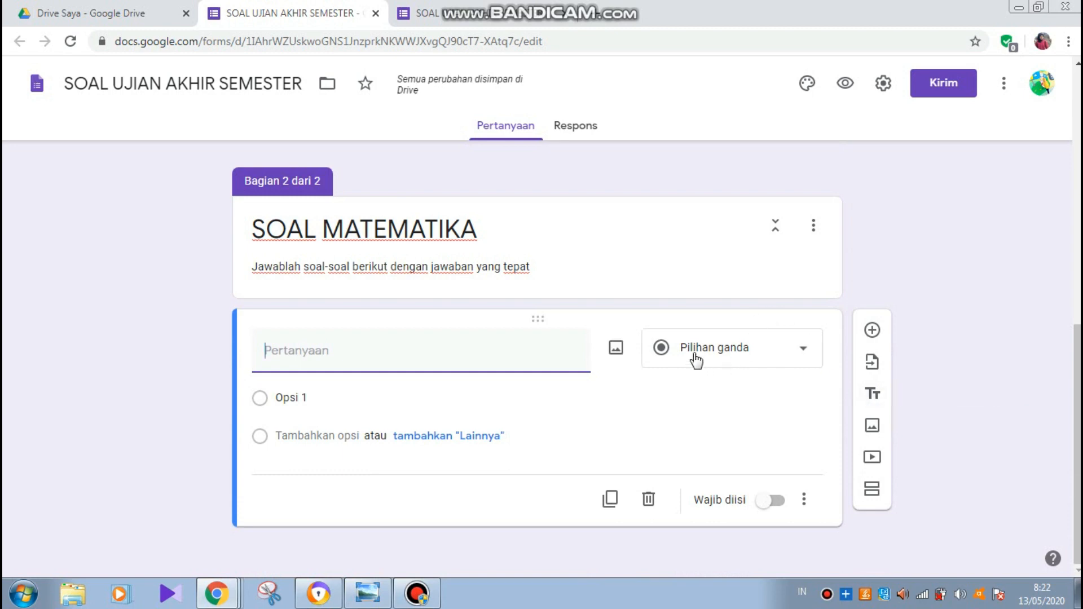
pyautogui.click(311, 351)
pyautogui.moveTo(224, 594)
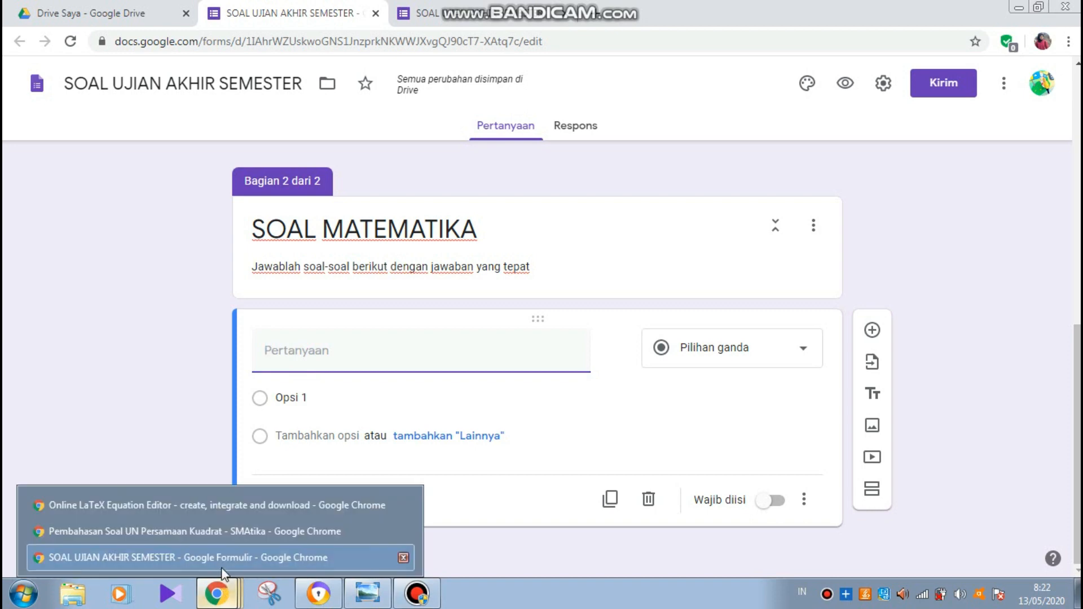
pyautogui.click(225, 533)
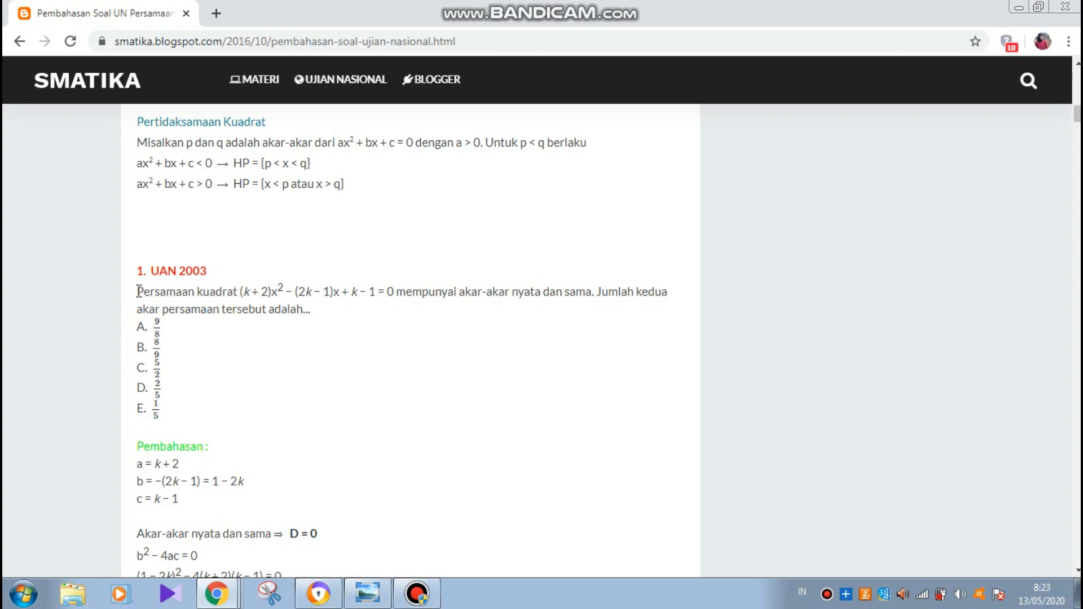
# - Copy the UAN 2003 quadratic-equation question from SMATIKA and return to the quiz
pyautogui.moveTo(138, 291); pyautogui.dragTo(313, 315)
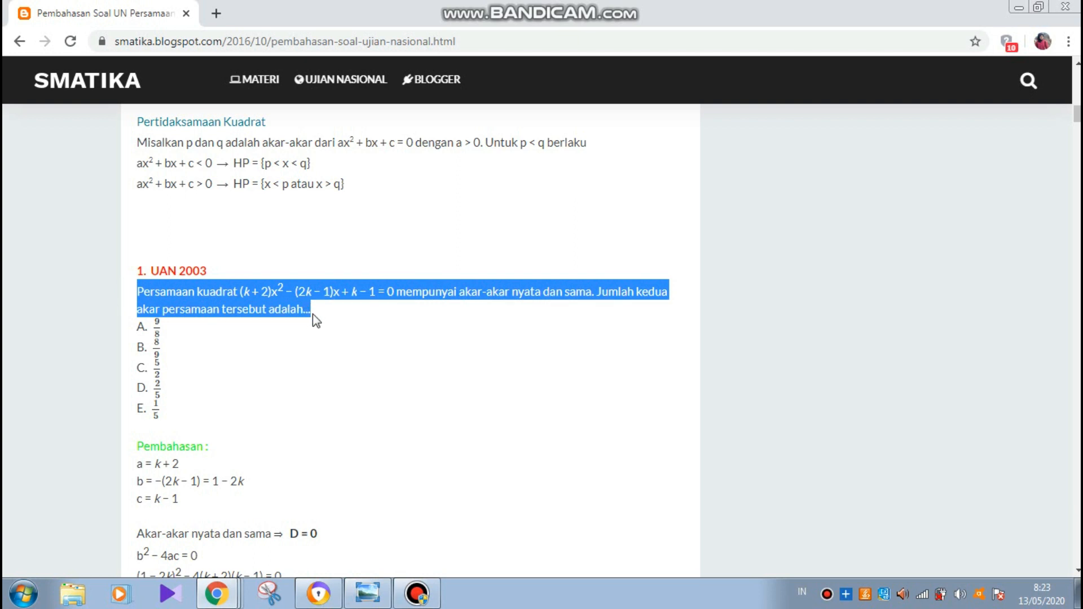
pyautogui.moveTo(227, 602)
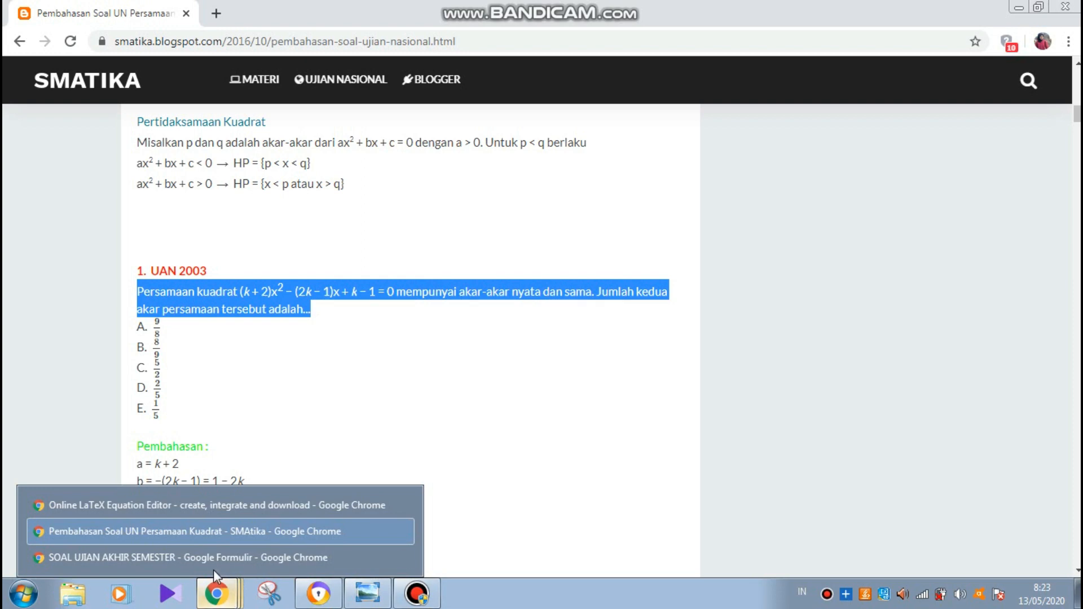
pyautogui.click(207, 556)
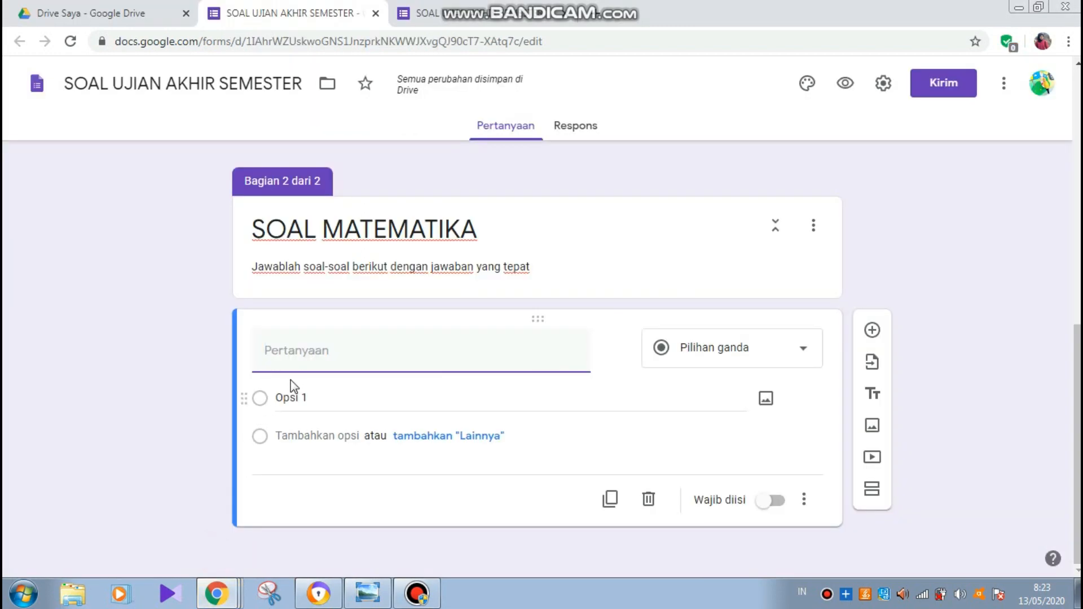
# - Paste the copied quadratic-equation question into the new question field
pyautogui.click(291, 358)
pyautogui.rightClick(293, 359)
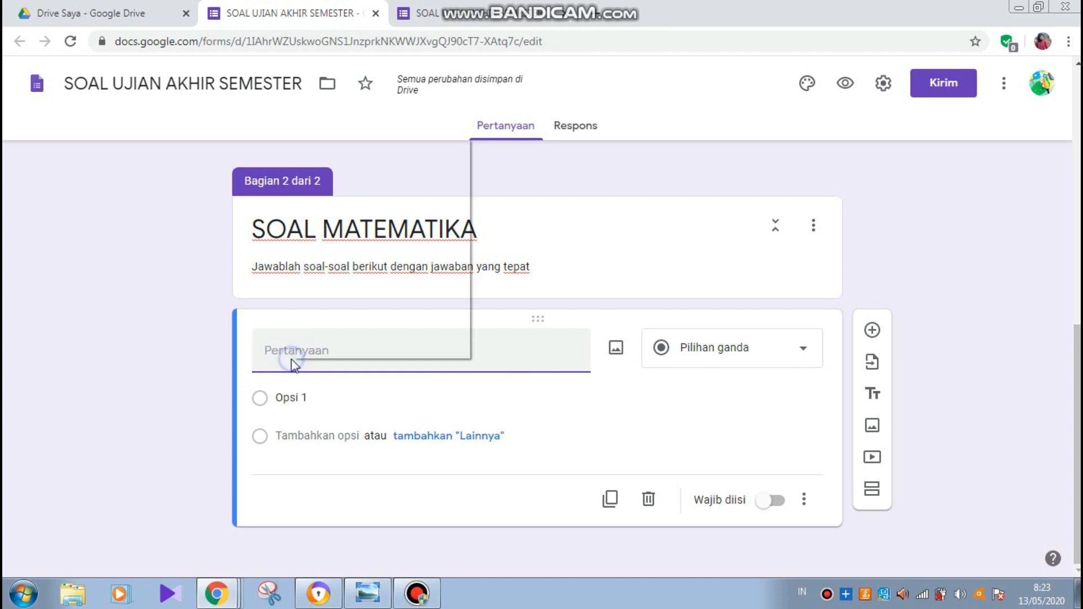
pyautogui.click(349, 233)
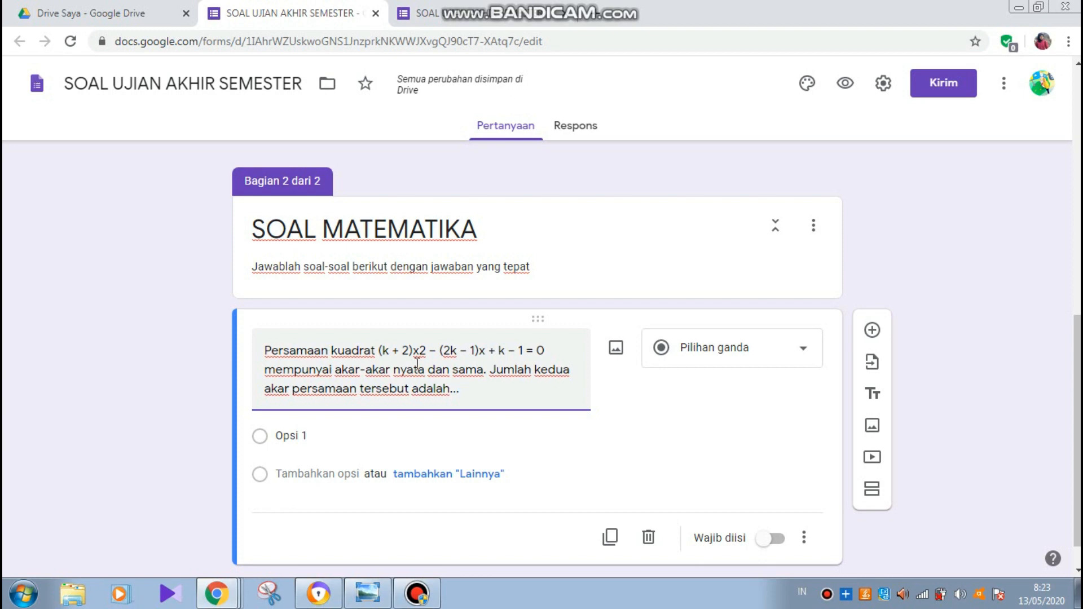
# - Select the pasted quadratic-equation text and delete it, leaving the question blank
pyautogui.hotkey('shift', 'Up')
pyautogui.hotkey('shift', 'Left')
pyautogui.hotkey('shift', 'Up')
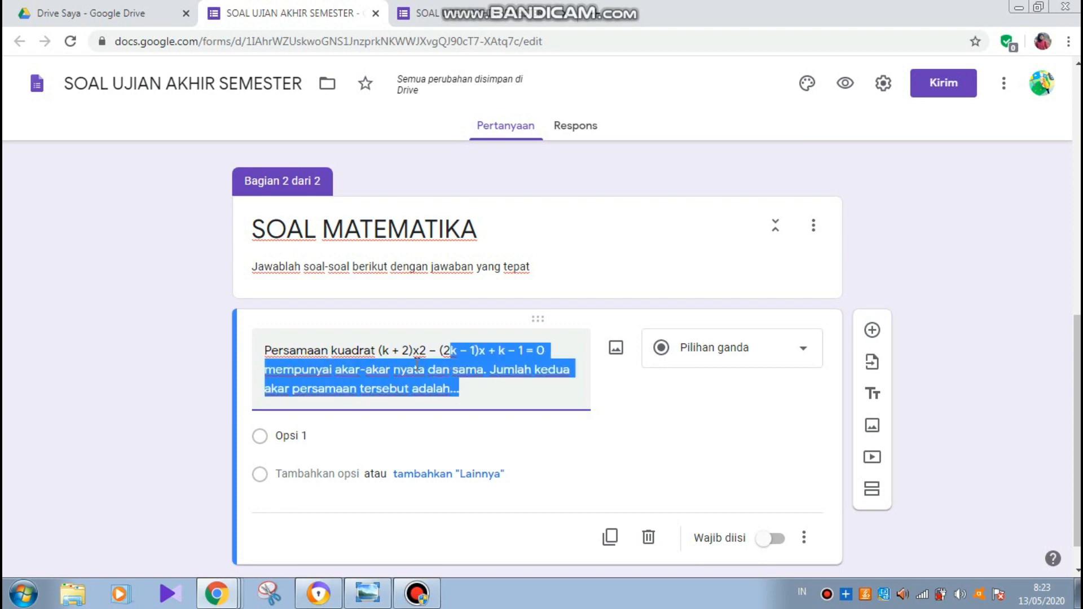
pyautogui.hotkey('shift', 'Left')
pyautogui.hotkey('shift', 'Left')
pyautogui.hotkey('shift', 'Left')
pyautogui.hotkey('shift', 'Left')
pyautogui.hotkey('shift', 'Left')
pyautogui.hotkey('shift', 'Left')
pyautogui.hotkey('shift', 'Left')
pyautogui.hotkey('shift', 'Left')
pyautogui.hotkey('shift', 'Left')
pyautogui.hotkey('shift', 'Left')
pyautogui.hotkey('shift', 'Left')
pyautogui.hotkey('shift', 'Left')
pyautogui.hotkey('shift', 'Left')
pyautogui.hotkey('shift', 'Left')
pyautogui.hotkey('shift', 'Left')
pyautogui.hotkey('shift', 'Left')
pyautogui.hotkey('shift', 'Left')
pyautogui.hotkey('shift', 'Left')
pyautogui.hotkey('shift', 'Left')
pyautogui.hotkey('shift', 'Left')
pyautogui.hotkey('shift', 'Left')
pyautogui.hotkey('shift', 'Left')
pyautogui.hotkey('shift', 'Left')
pyautogui.hotkey('shift', 'Left')
pyautogui.hotkey('shift', 'Left')
pyautogui.hotkey('shift', 'Left')
pyautogui.hotkey('shift', 'Left')
pyautogui.hotkey('shift', 'Left')
pyautogui.hotkey('shift', 'Left')
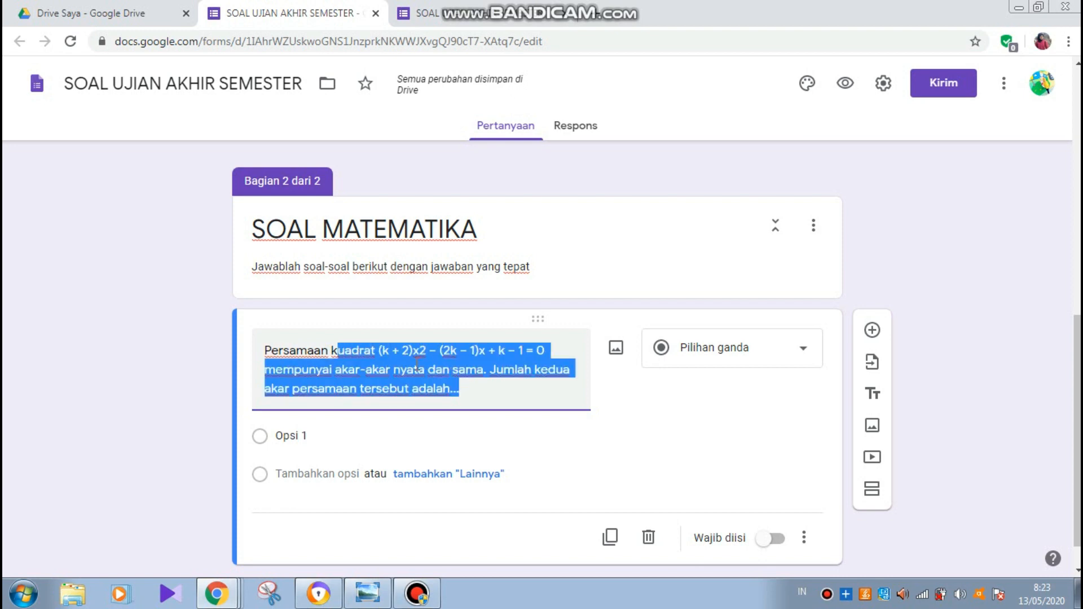
pyautogui.hotkey('shift', 'Left')
pyautogui.hotkey('shift', 'Left')
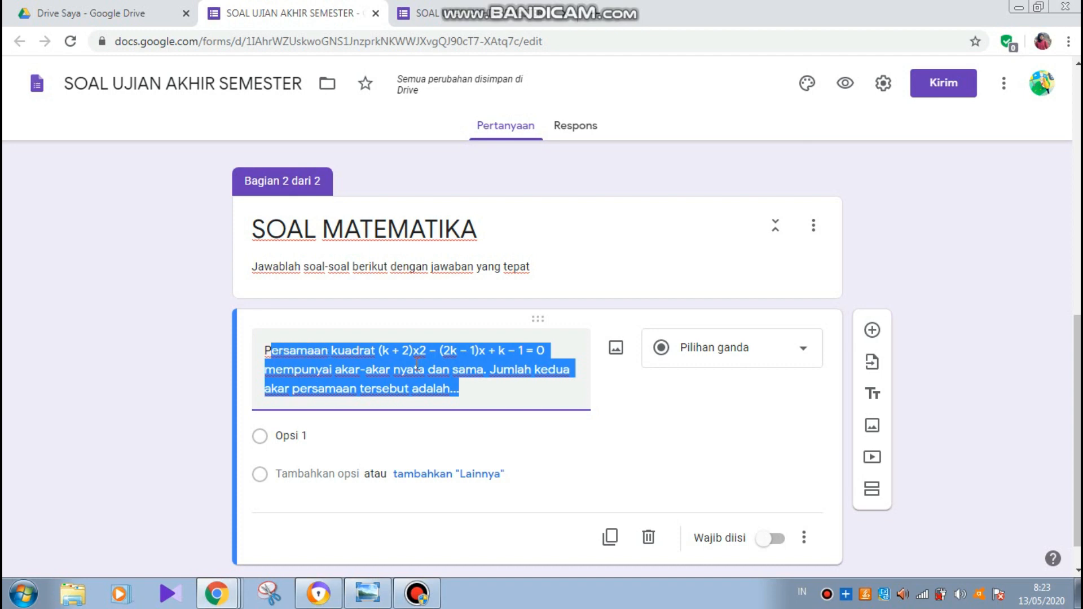
pyautogui.press('BackSpace')
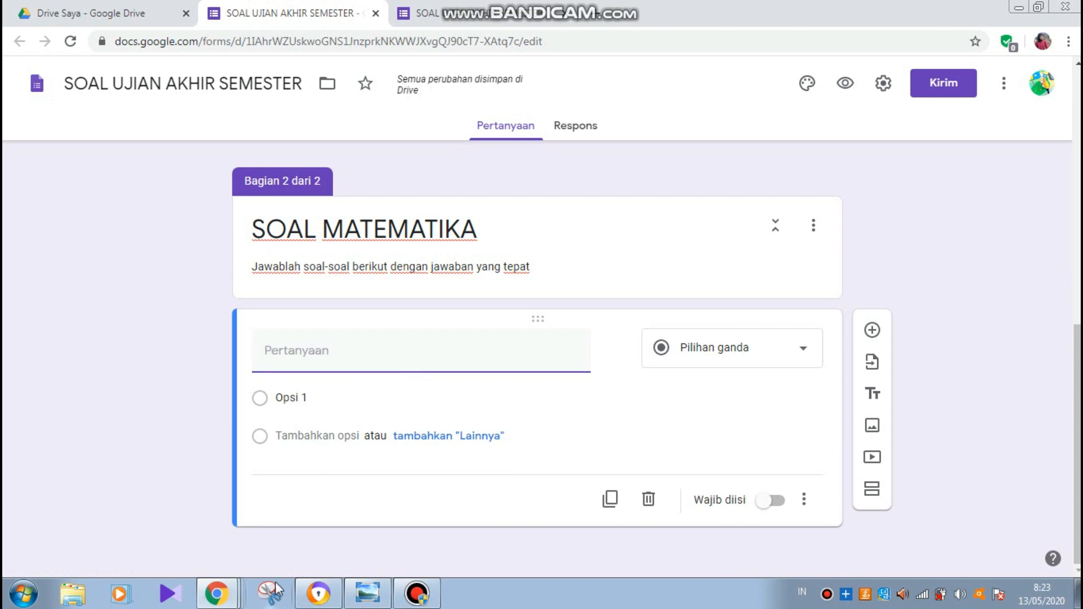
# - Bring the Online LaTeX Equation Editor Chrome window to the front
pyautogui.click(229, 600)
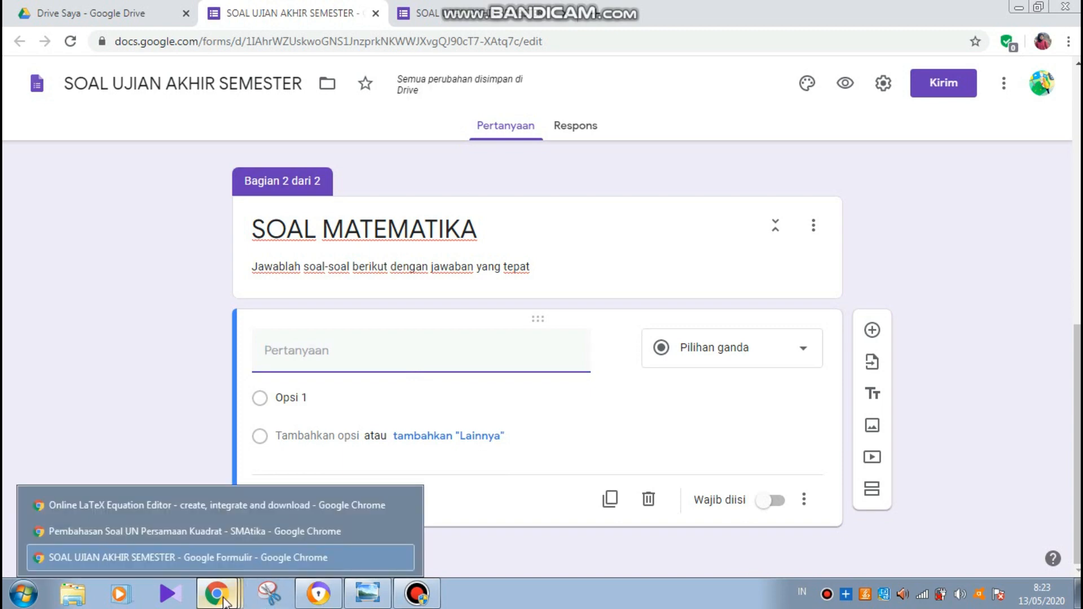
pyautogui.click(240, 506)
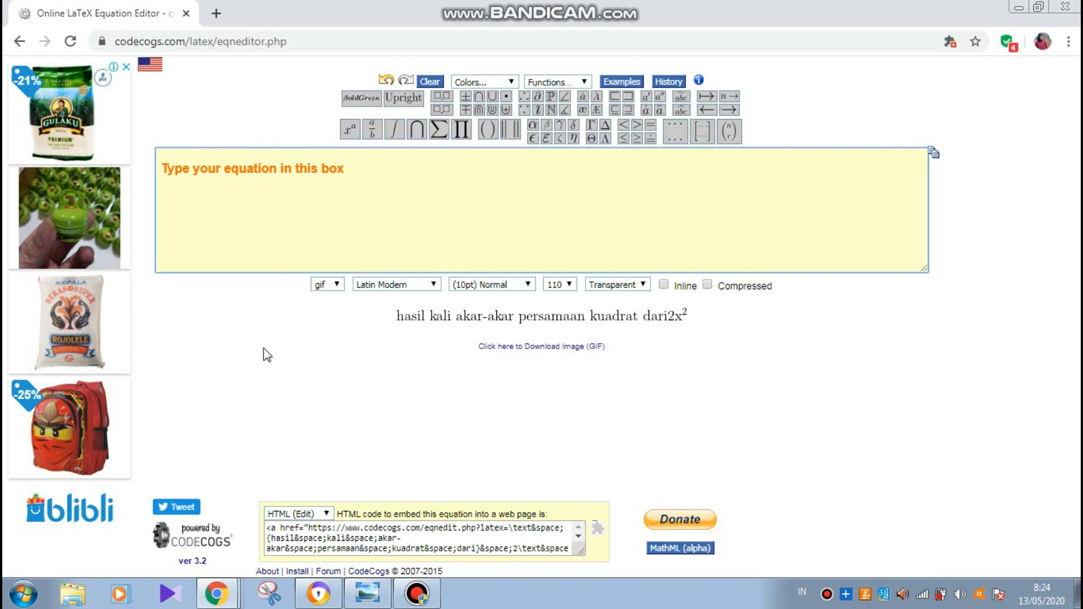
# - Review question 1. UAN 2003 on the SMATIKA blog, then return to the LaTeX editor
pyautogui.moveTo(231, 593)
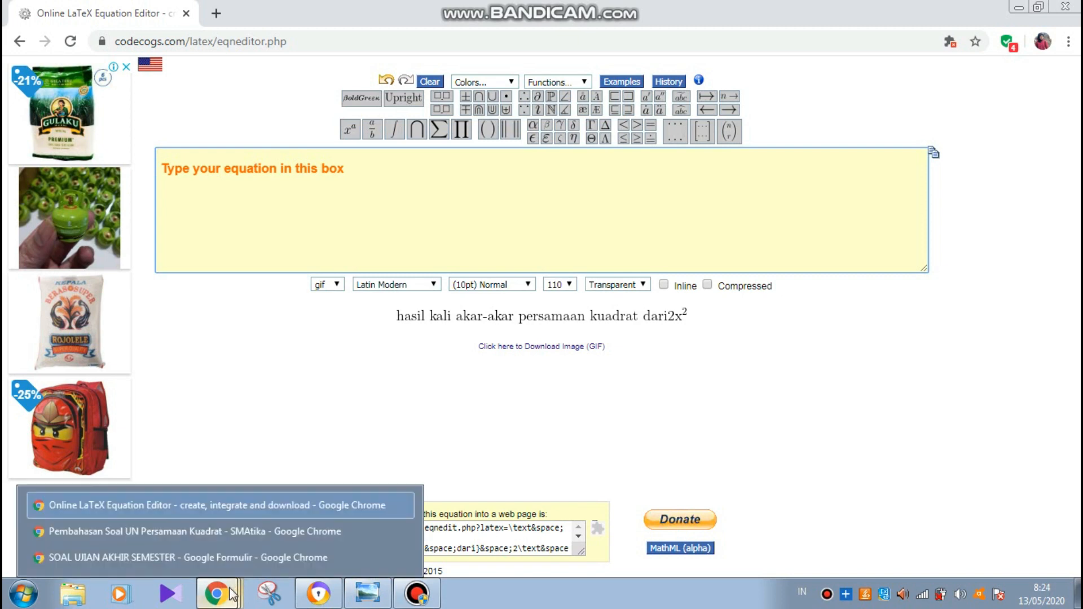
pyautogui.click(236, 530)
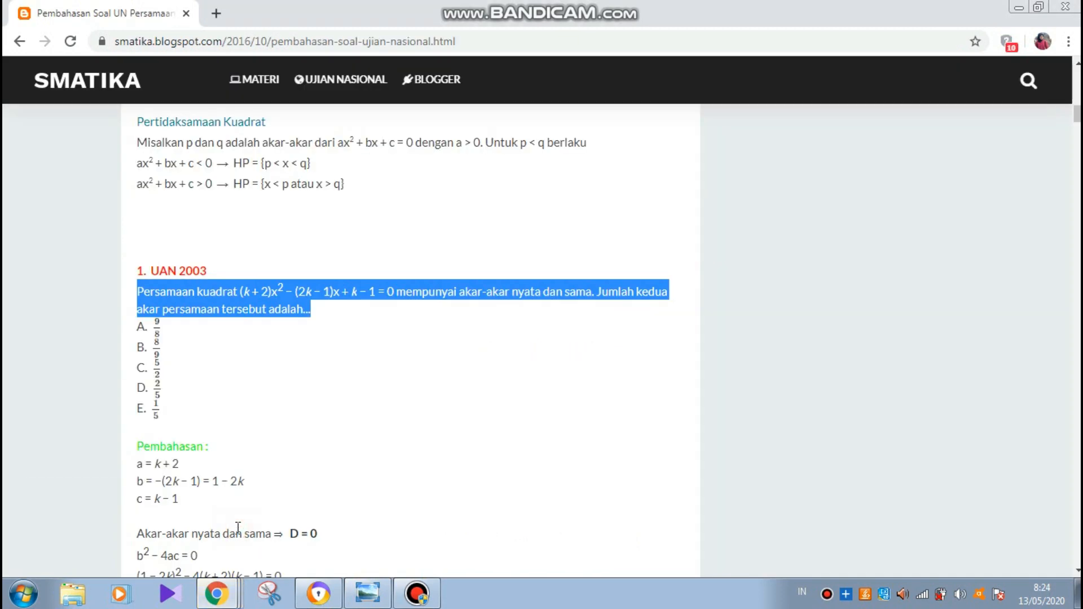
pyautogui.click(347, 357)
pyautogui.scroll(-1, 347, 356)
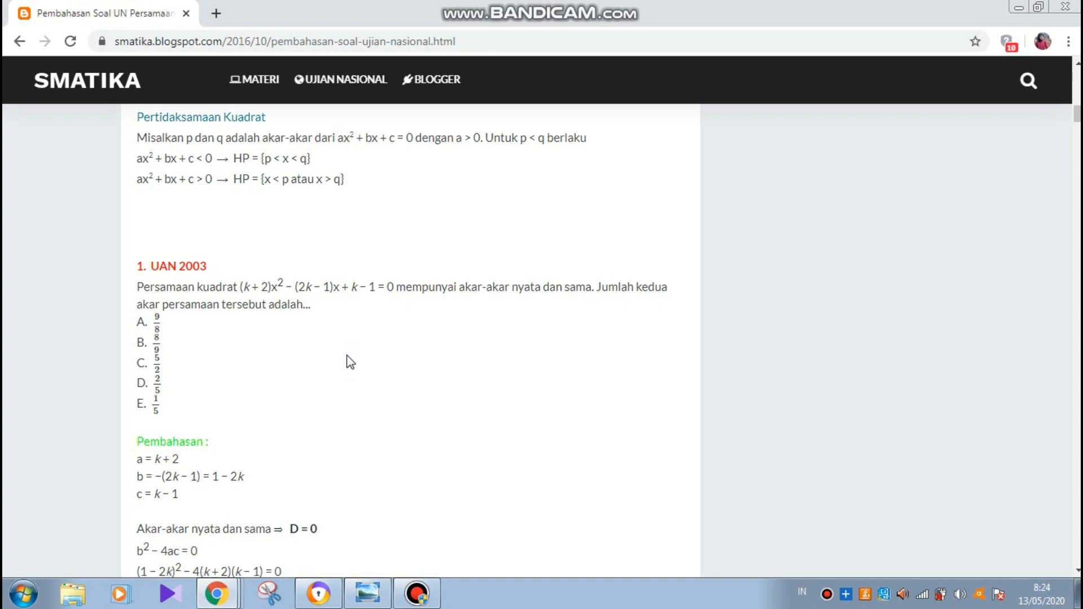
pyautogui.scroll(-5, 338, 395)
pyautogui.scroll(8, 321, 427)
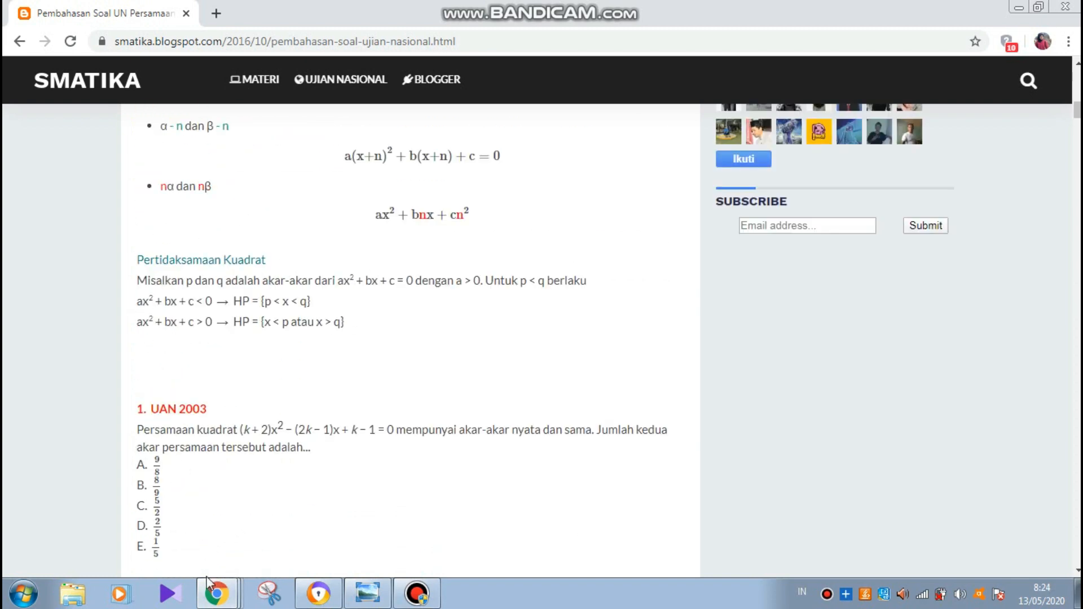
pyautogui.click(224, 592)
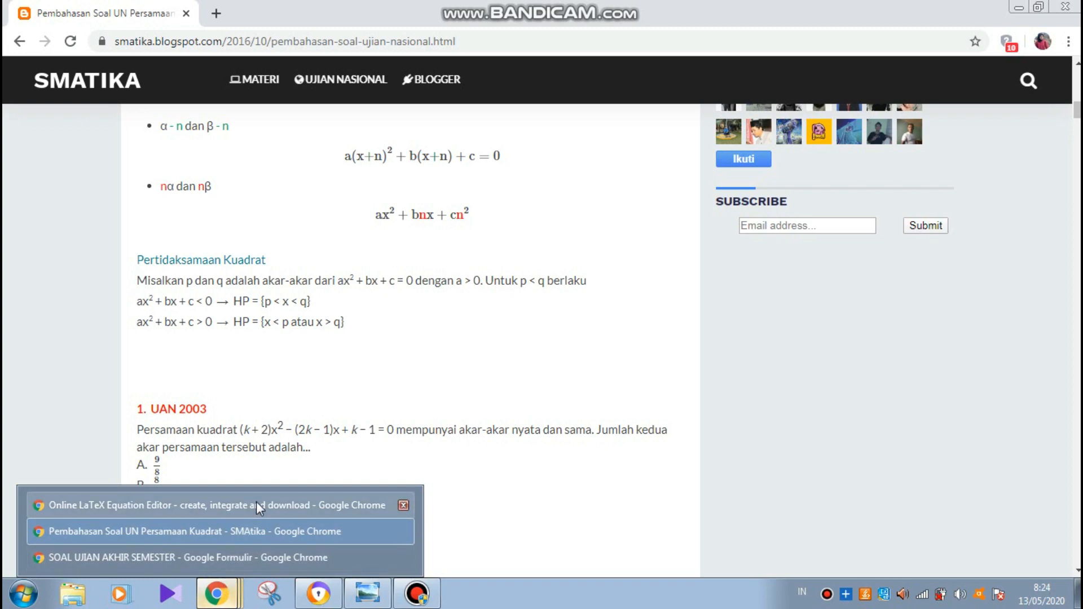
pyautogui.click(256, 502)
# - Replace the italic typed words with \text {persamaan kuadrat} so the phrase renders as plain text
pyautogui.write('p')
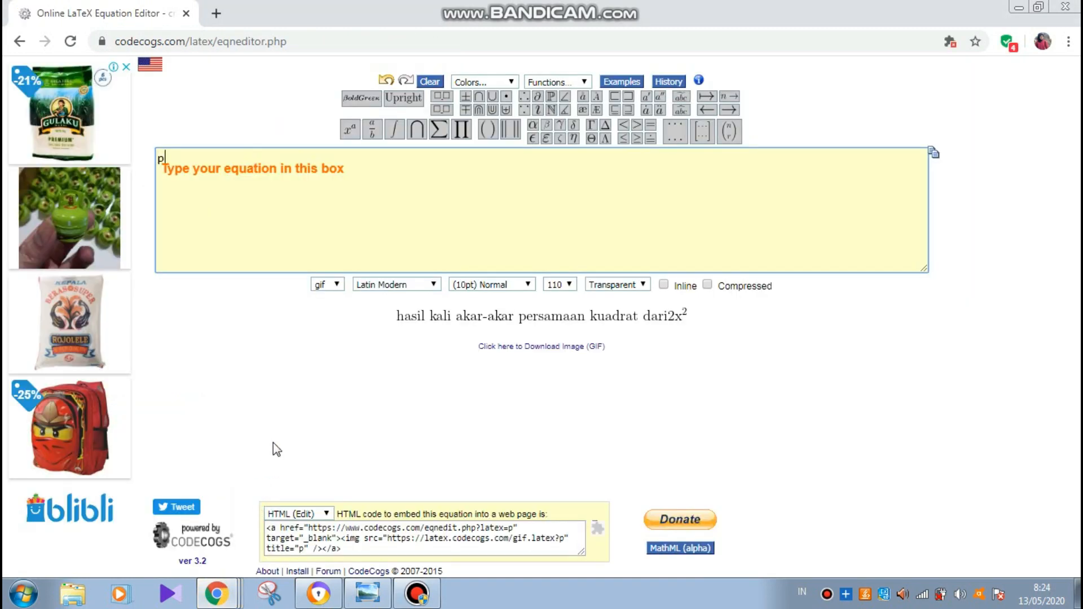
pyautogui.write('ersamaan ')
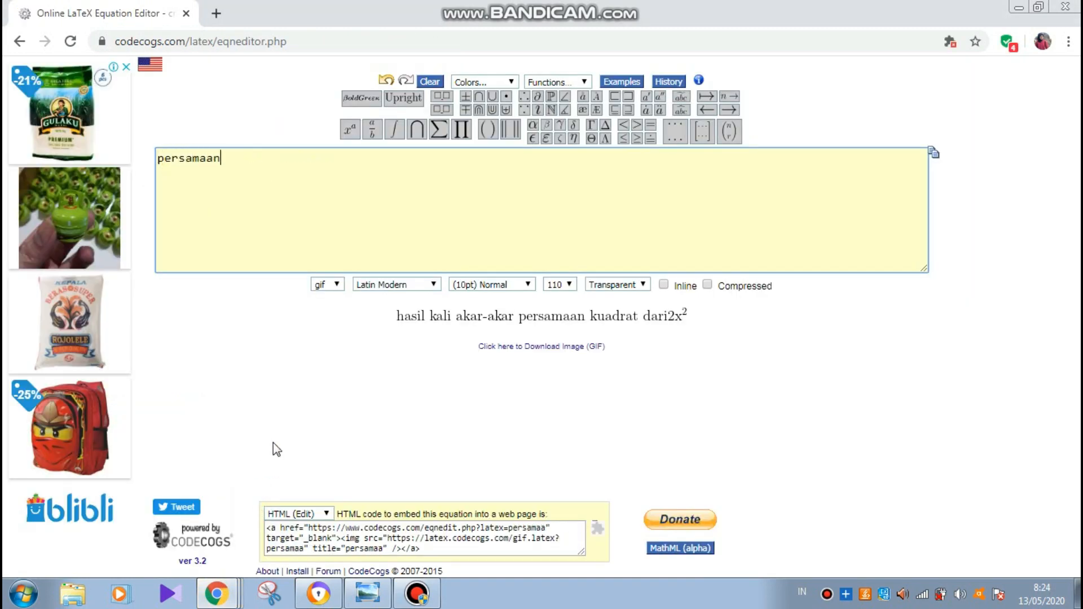
pyautogui.write('kuadrat')
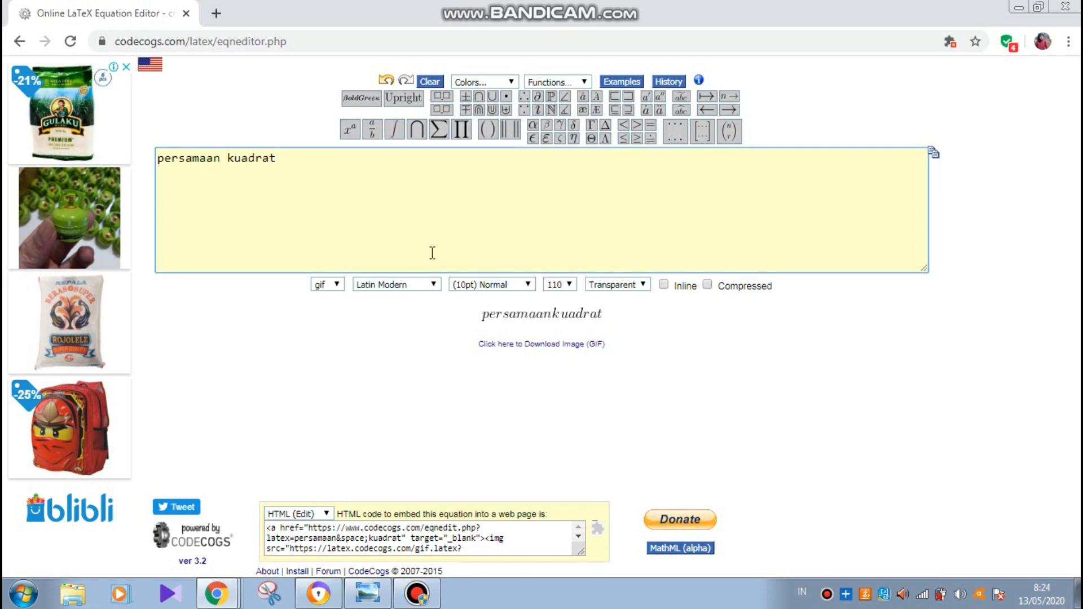
pyautogui.press('BackSpace')
pyautogui.press('BackSpace')
pyautogui.press('BackSpace')
pyautogui.press('BackSpace')
pyautogui.press('BackSpace')
pyautogui.press('BackSpace')
pyautogui.press('BackSpace')
pyautogui.press('BackSpace')
pyautogui.press('BackSpace')
pyautogui.press('BackSpace')
pyautogui.press('BackSpace')
pyautogui.press('BackSpace')
pyautogui.press('BackSpace')
pyautogui.press('BackSpace')
pyautogui.press('BackSpace')
pyautogui.press('BackSpace')
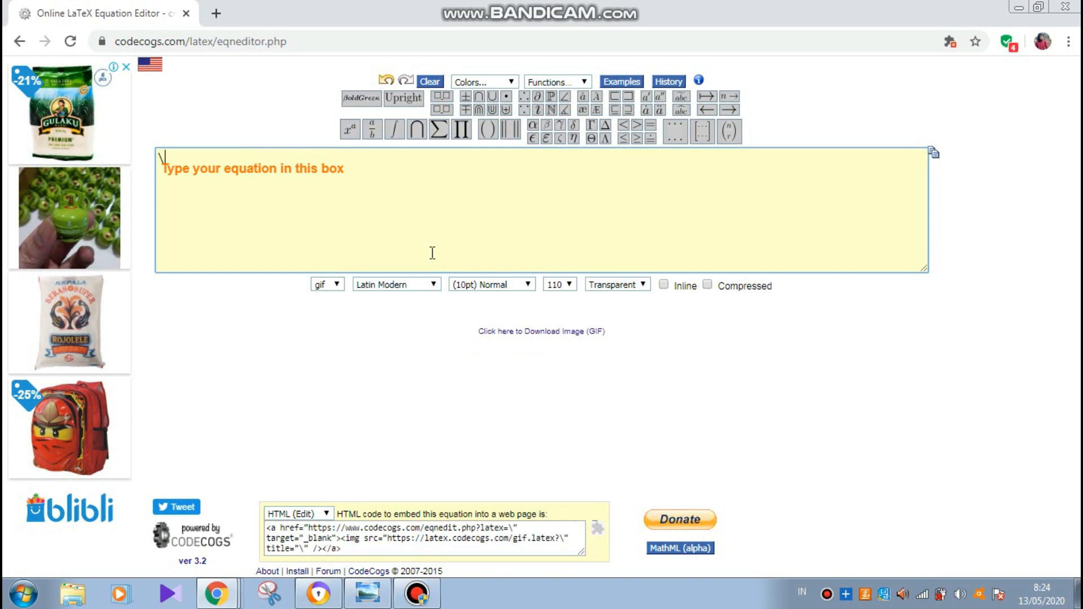
pyautogui.write('ext ')
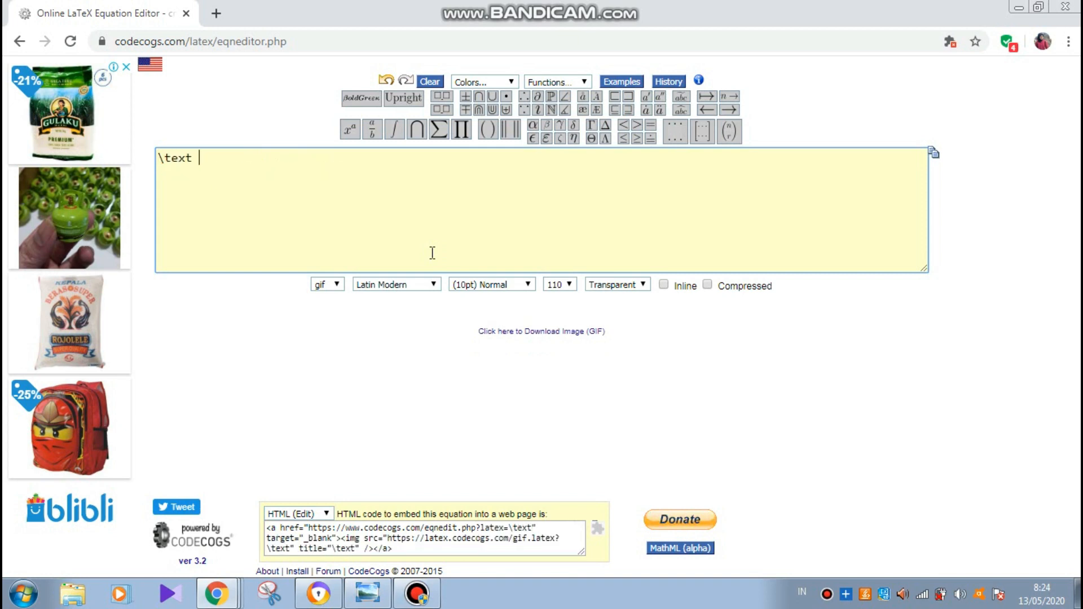
pyautogui.write('{}')
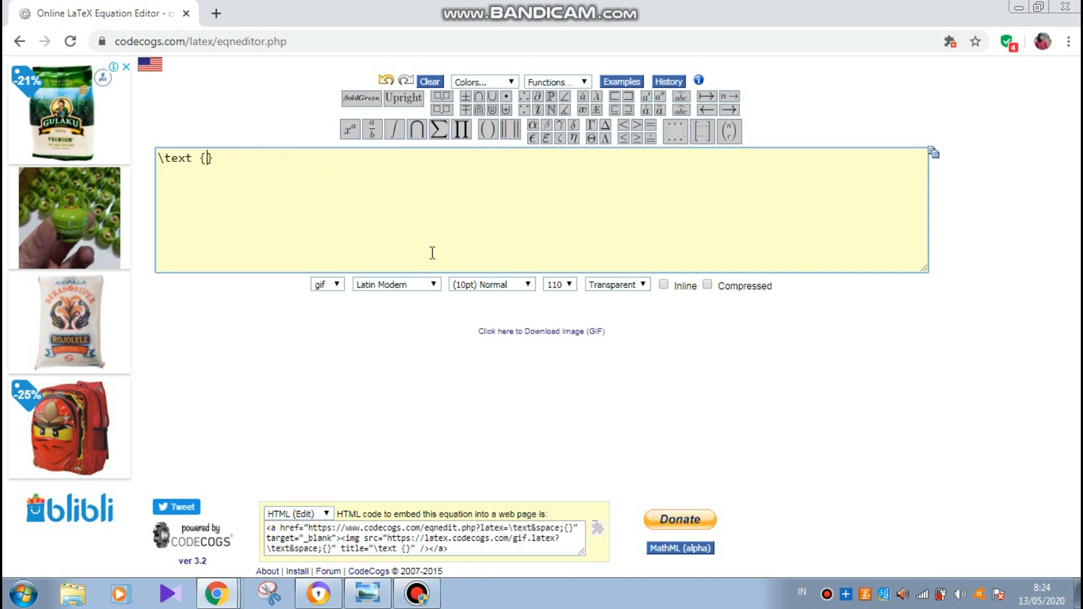
pyautogui.write('pers')
pyautogui.write('amaan ')
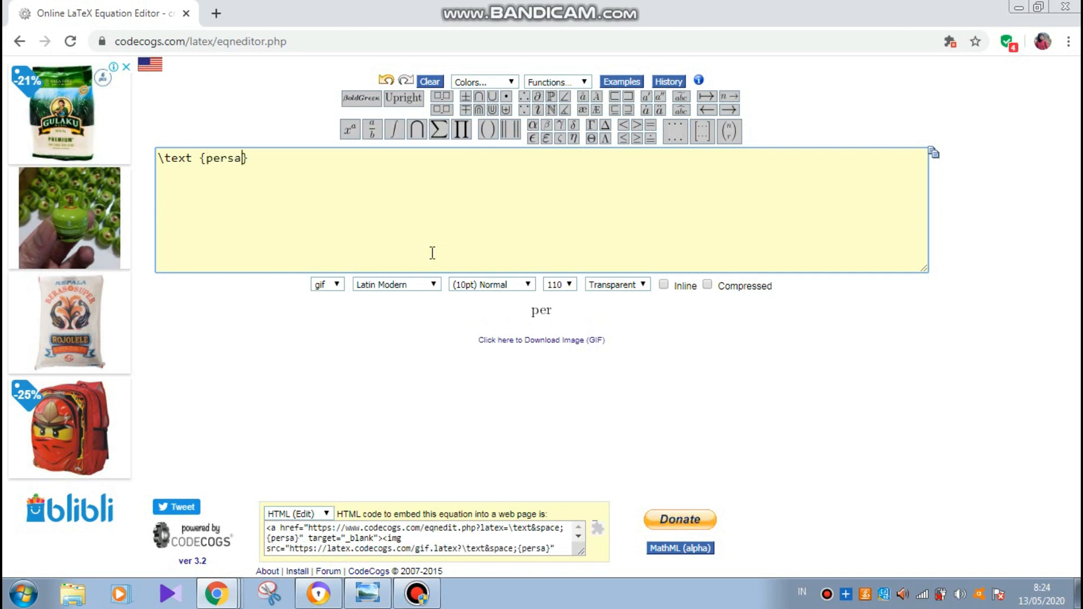
pyautogui.write('kuadra')
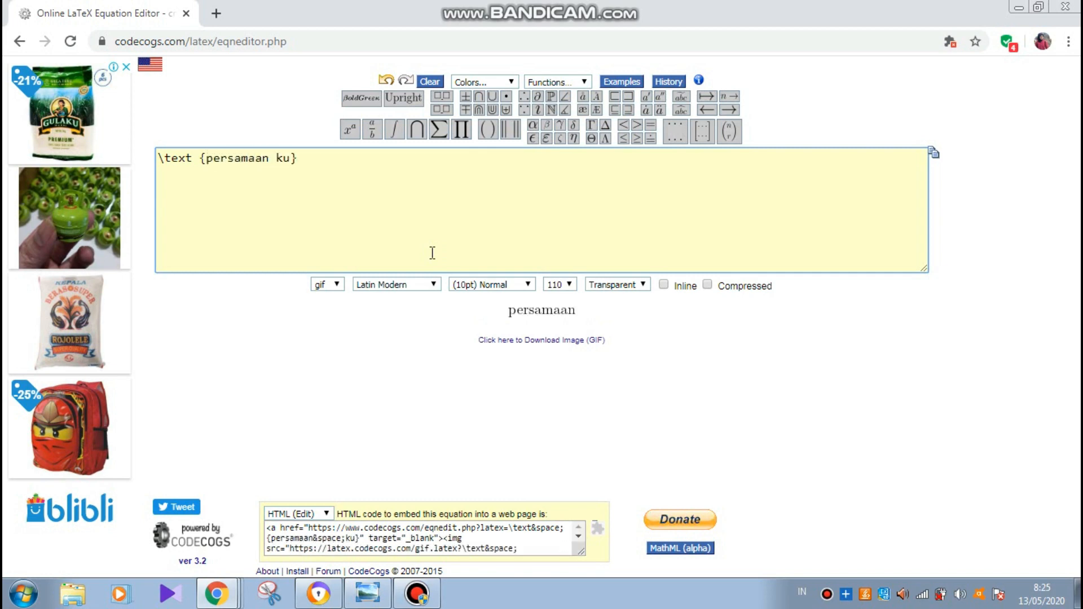
pyautogui.write('t')
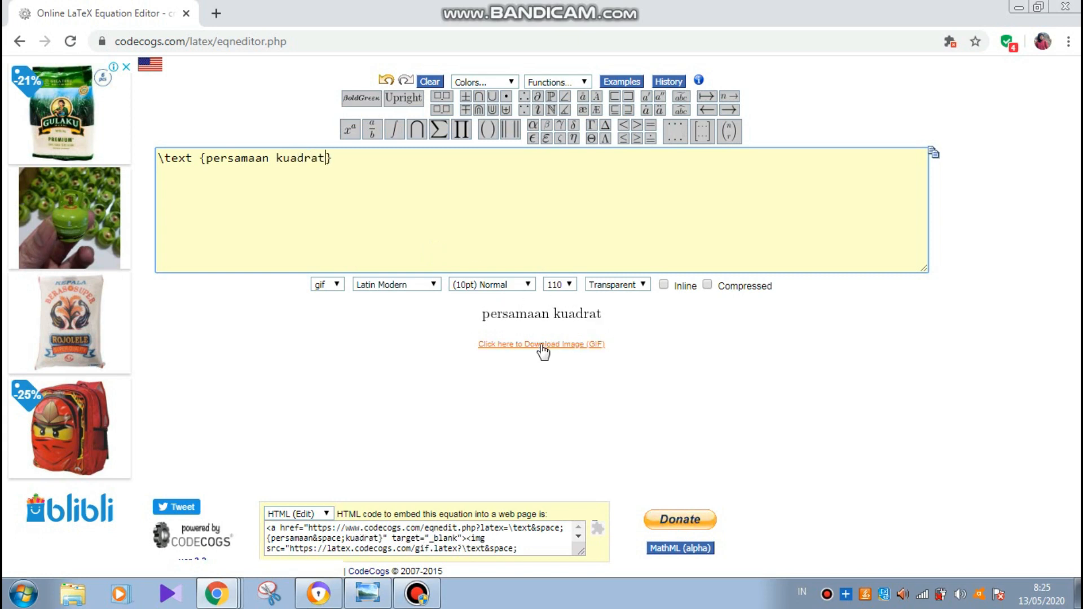
pyautogui.click(367, 158)
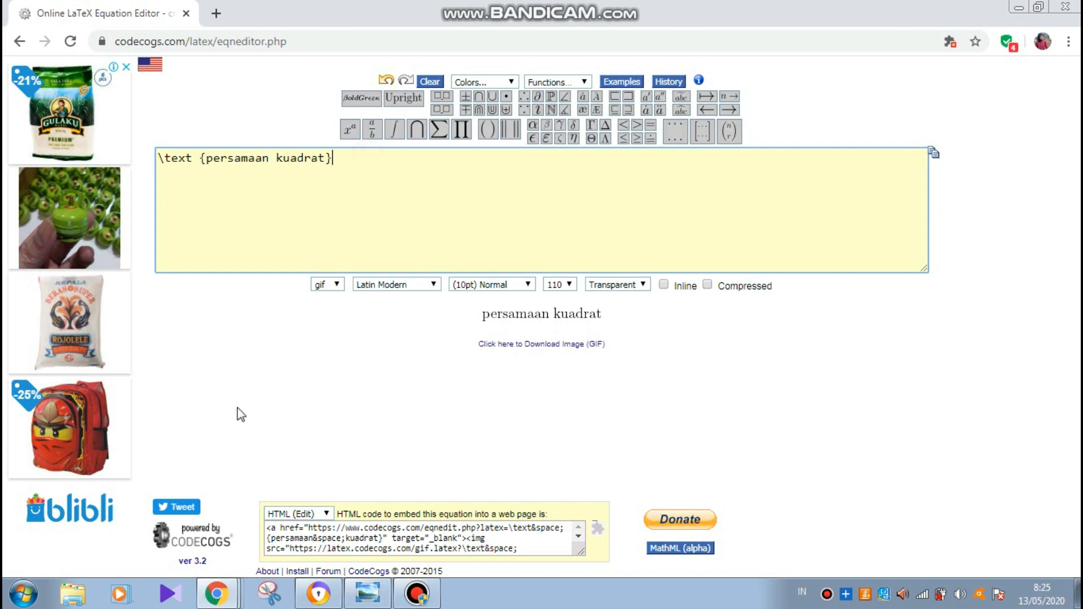
pyautogui.moveTo(225, 603)
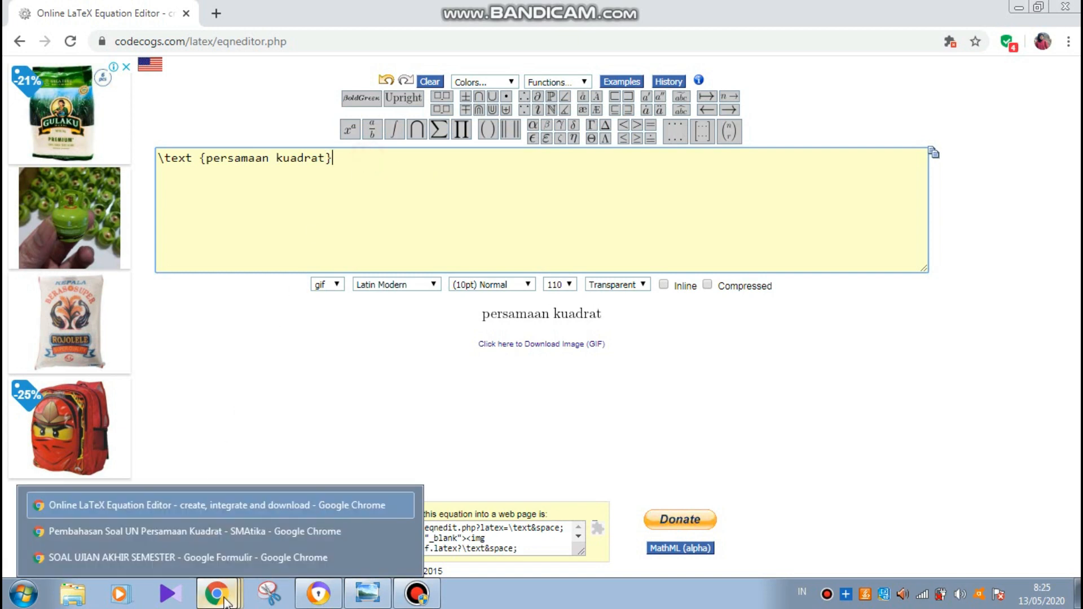
pyautogui.click(245, 536)
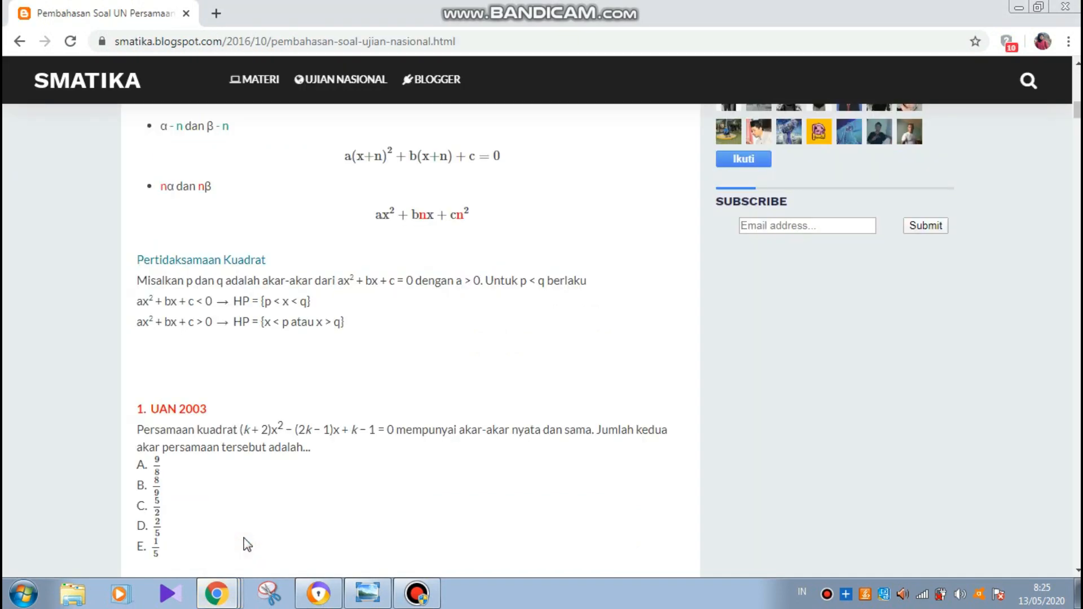
pyautogui.moveTo(229, 593)
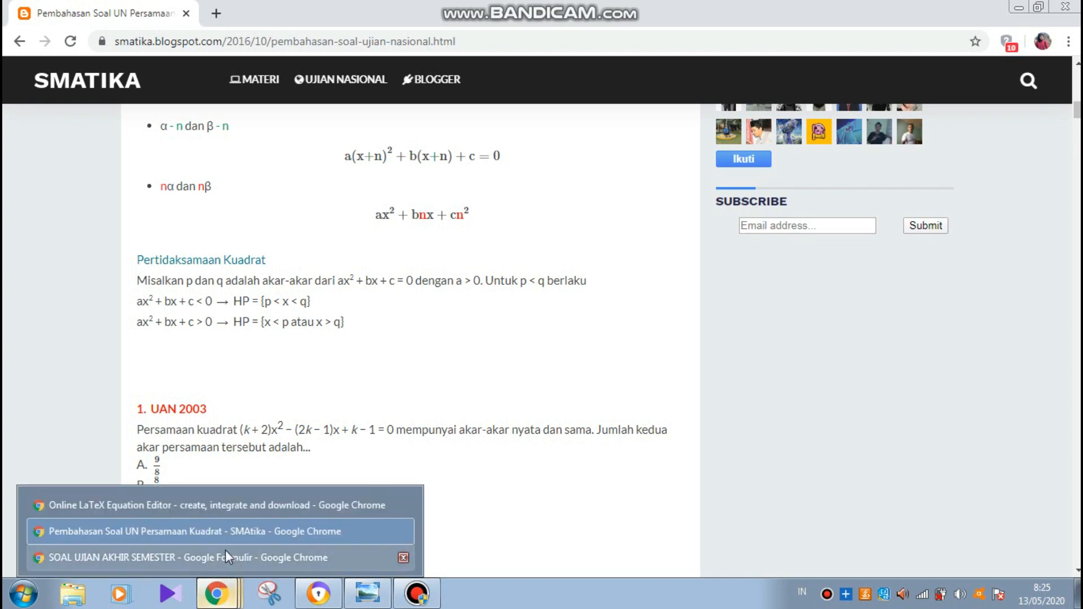
pyautogui.click(243, 511)
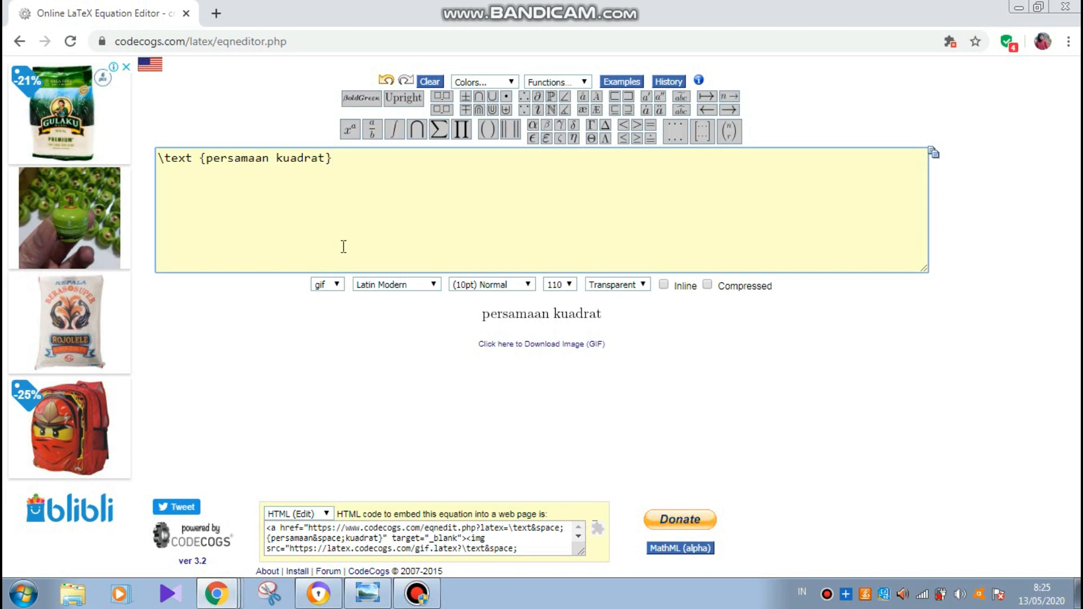
# - Enter the quadratic (k+2x²)−(2k−1)x+k−1 = 0 in the LaTeX box, with x squared
pyautogui.write('9')
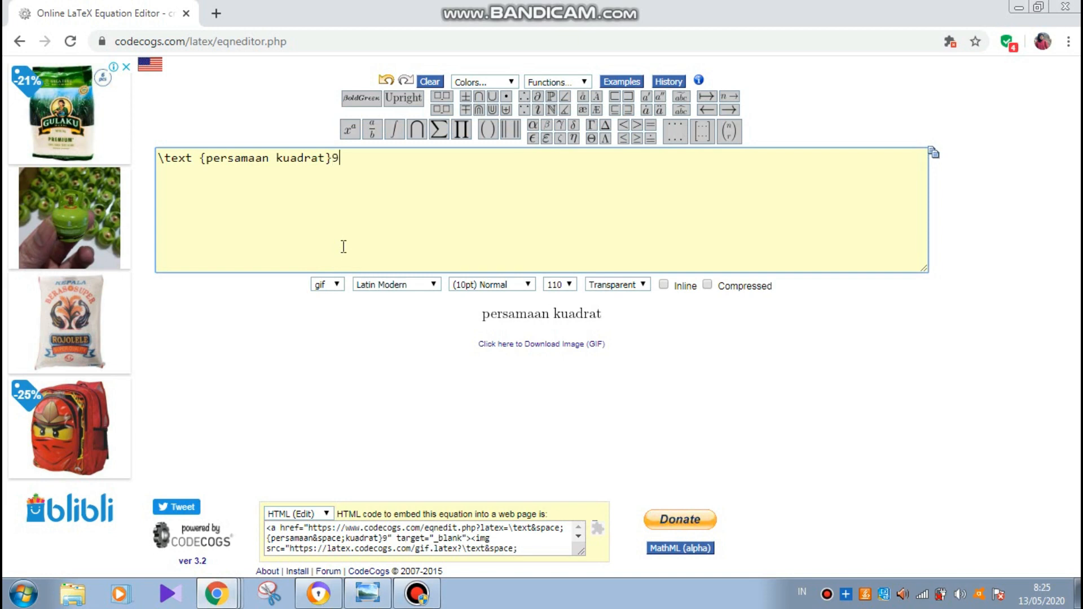
pyautogui.write('(')
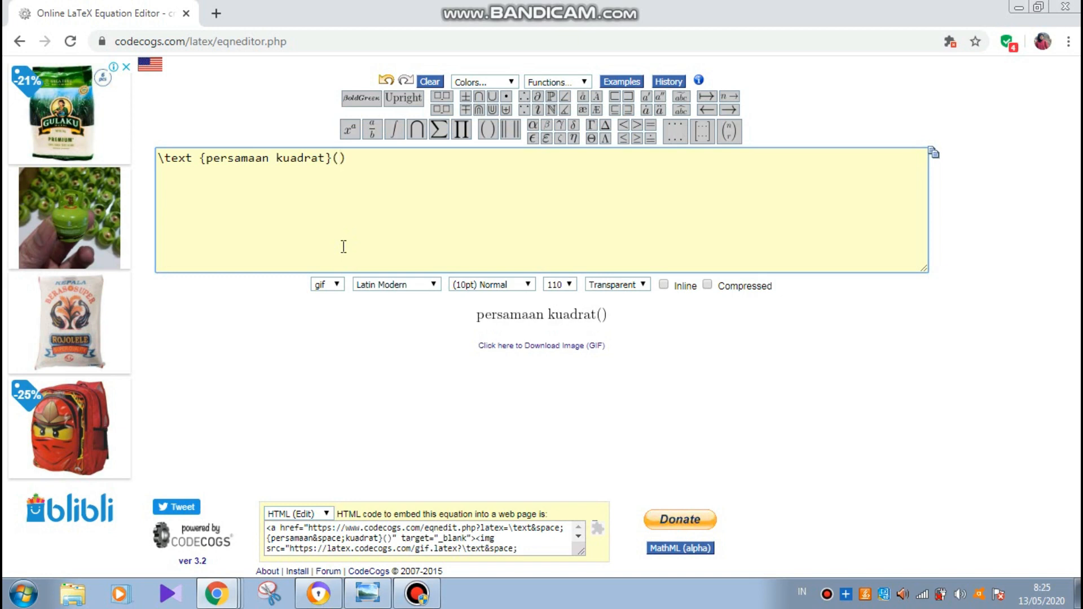
pyautogui.write('\\')
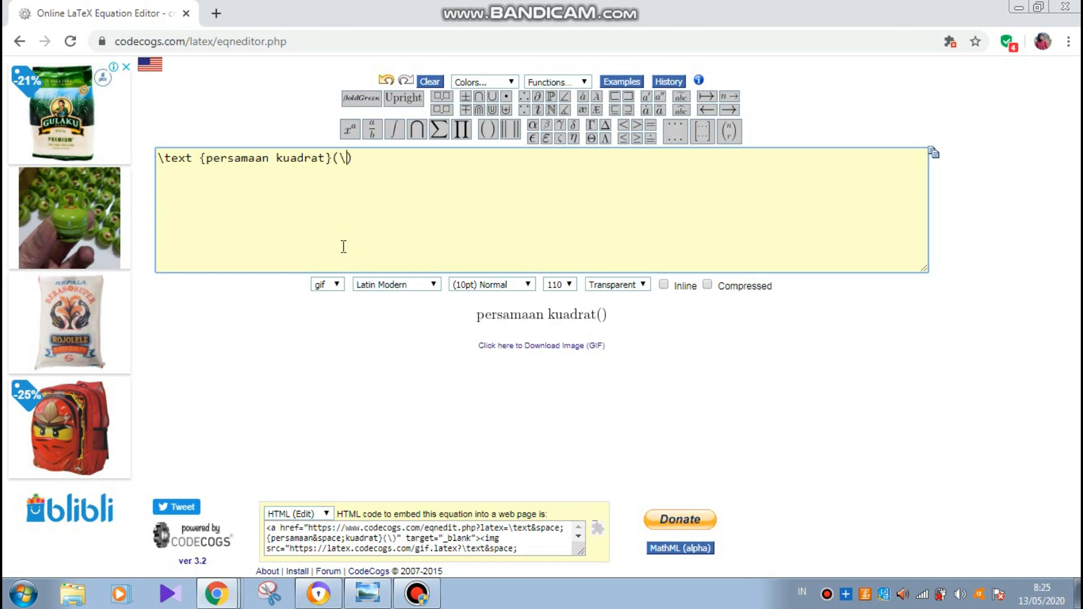
pyautogui.write('text')
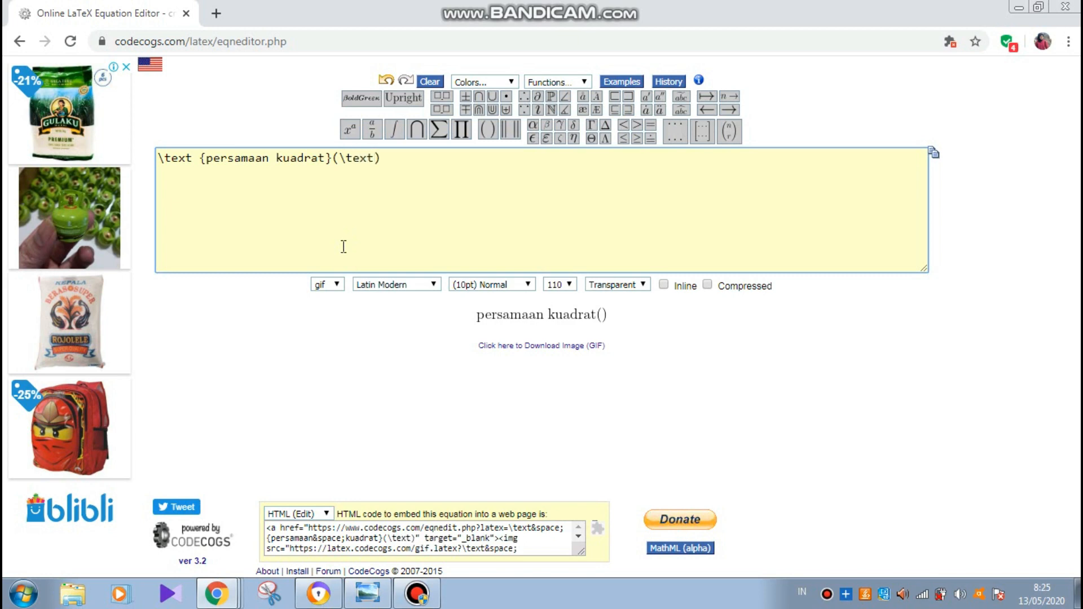
pyautogui.write('{')
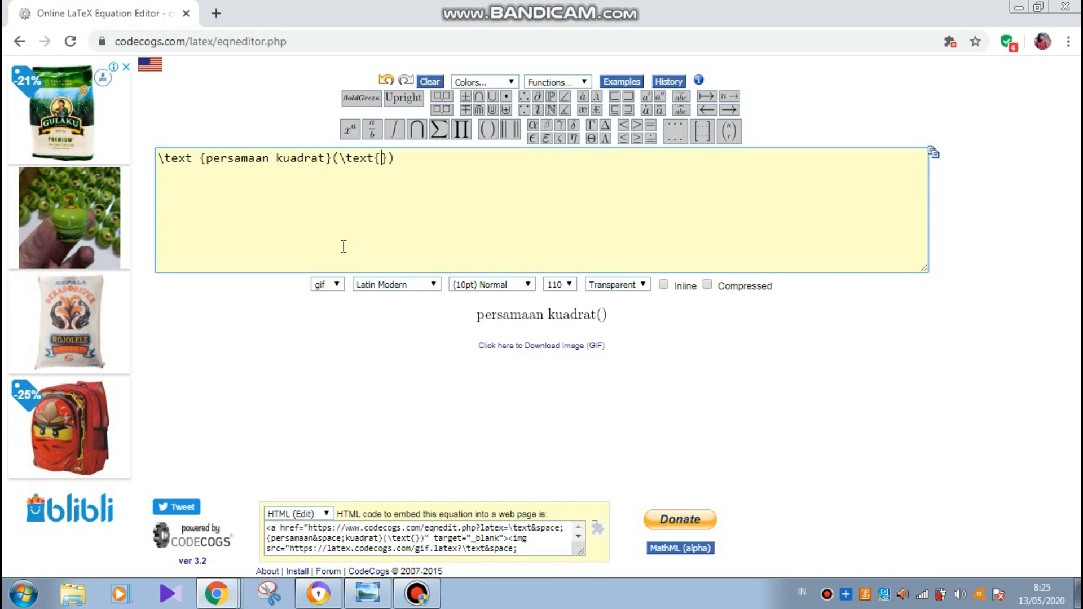
pyautogui.write('k}')
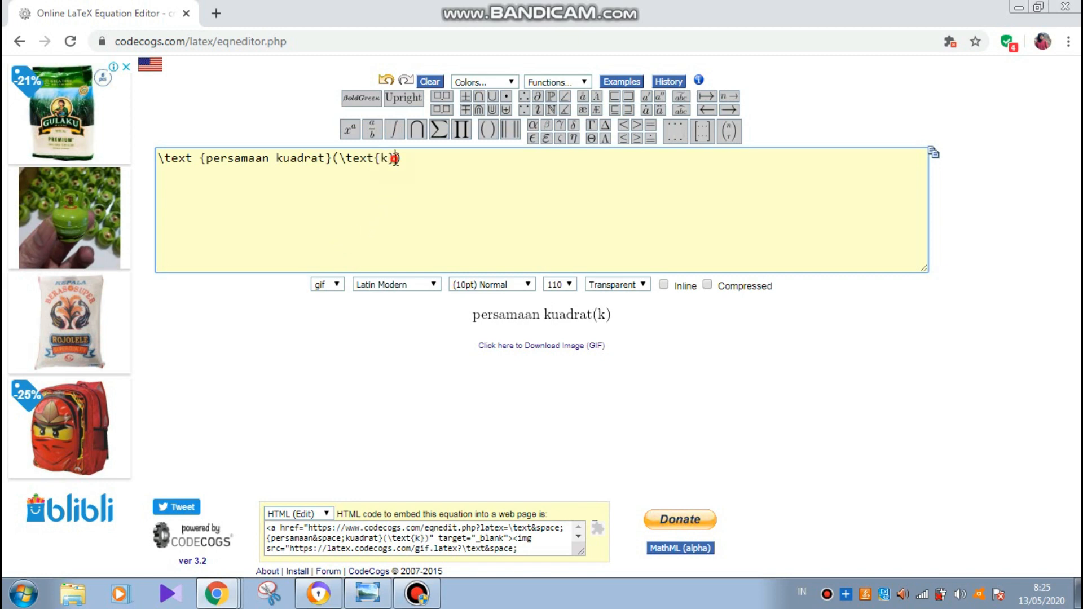
pyautogui.write(' +')
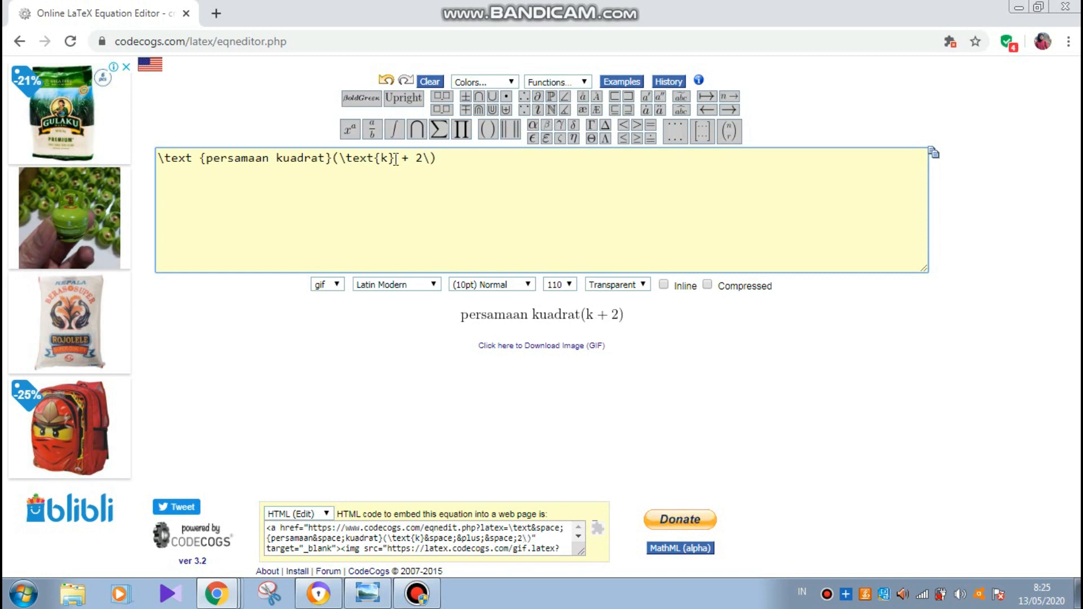
pyautogui.write('2\\text{}')
pyautogui.press('Left')
pyautogui.write('x')
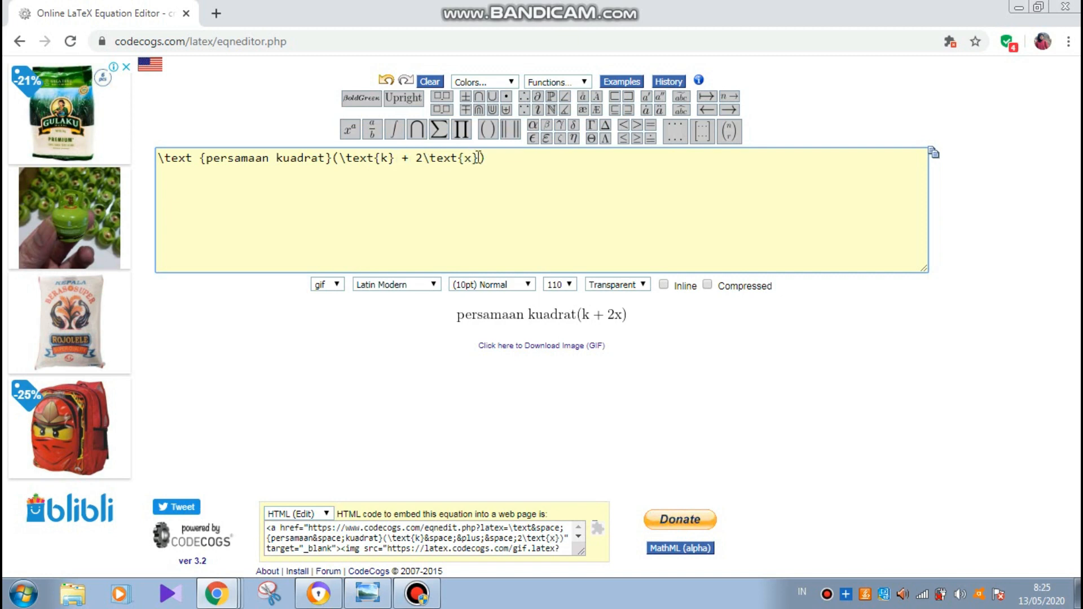
pyautogui.click(356, 127)
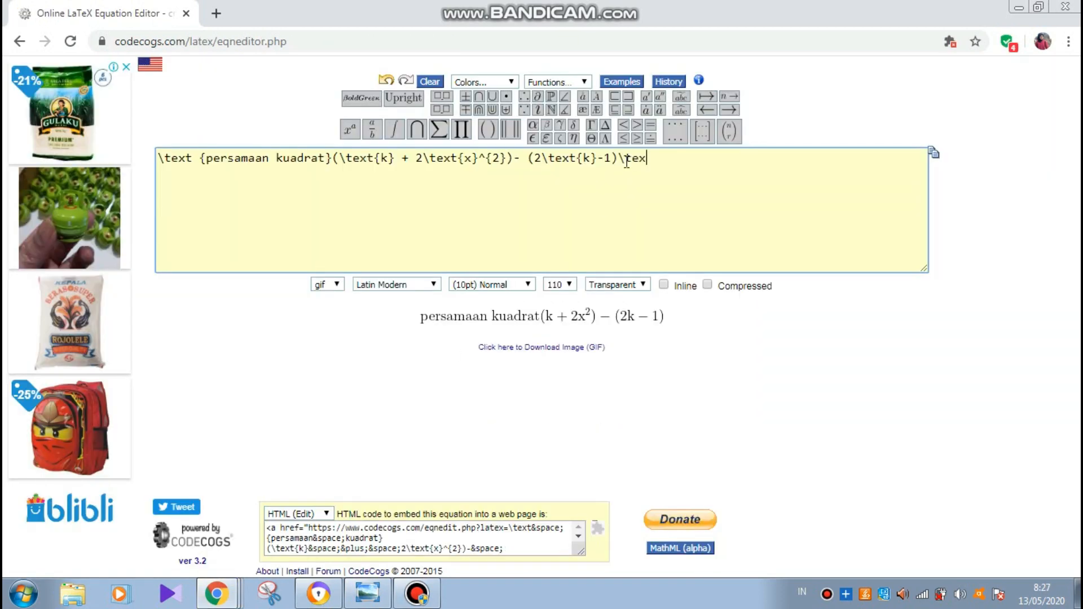
pyautogui.write('{x}+ \text{k}-1 = 0')
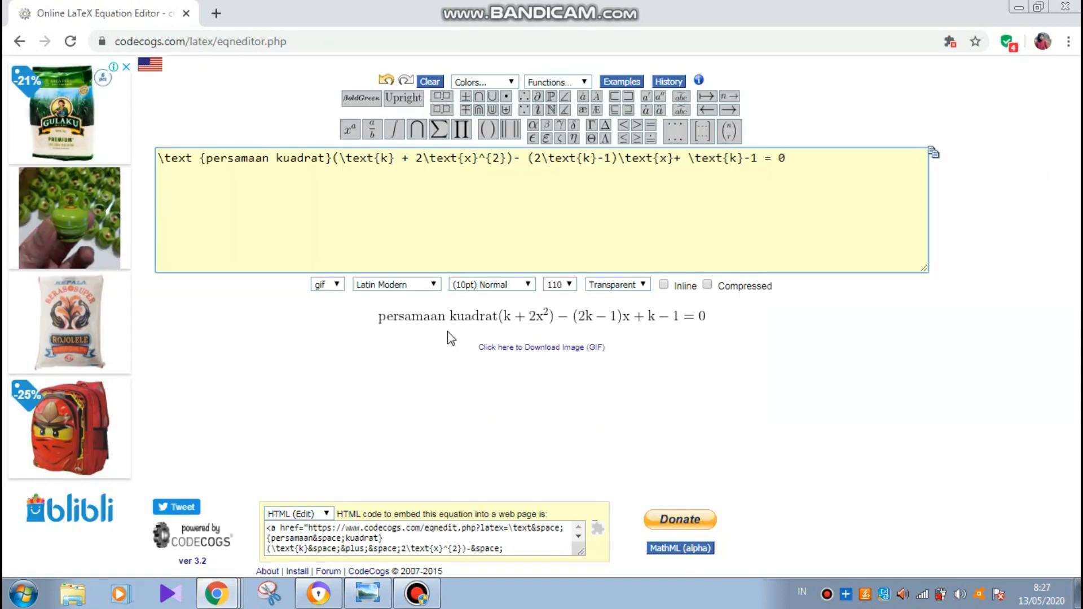
# - Add the text 'mempunyai akar-akar nyata dan sama, jumlah kedua akar-akar persamaan tersebut adalah....'
pyautogui.write('ext{mempunyai ')
pyautogui.write('akar-akar persamaan nyata')
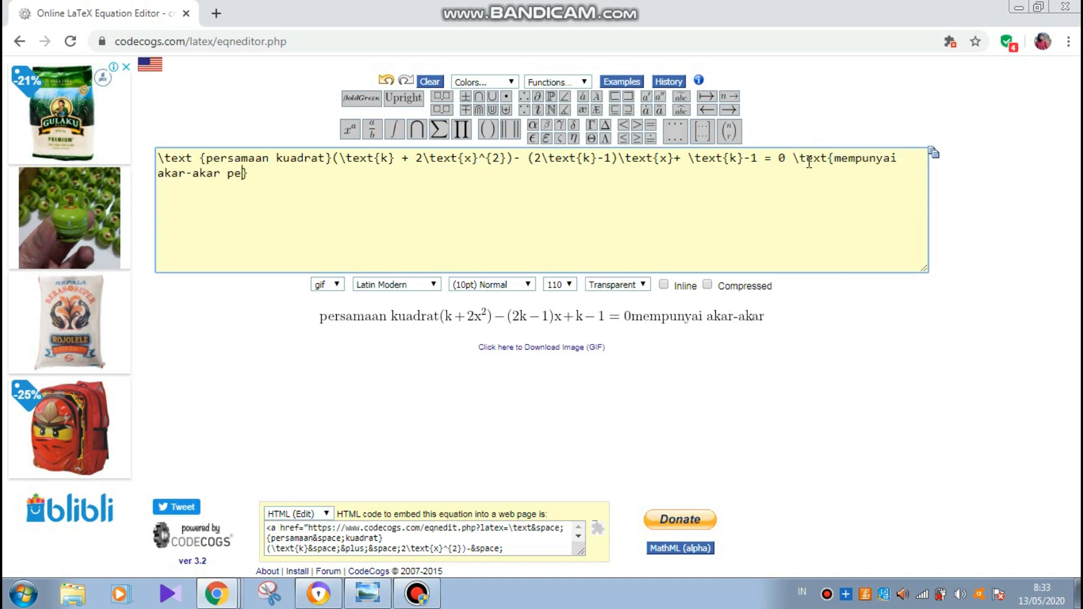
pyautogui.click(254, 541)
pyautogui.click(218, 593)
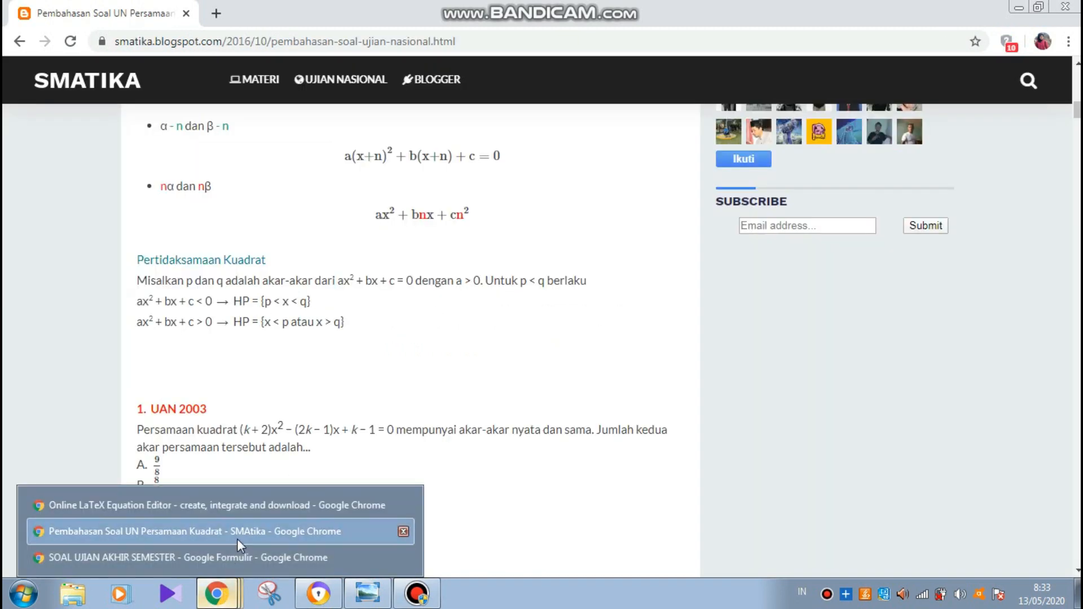
pyautogui.click(232, 506)
pyautogui.click(292, 177)
pyautogui.press('BackSpace')
pyautogui.press('BackSpace')
pyautogui.press('BackSpace')
pyautogui.press('BackSpace')
pyautogui.press('BackSpace')
pyautogui.press('BackSpace')
pyautogui.press('BackSpace')
pyautogui.press('BackSpace')
pyautogui.press('BackSpace')
pyautogui.press('BackSpace')
pyautogui.press('Right')
pyautogui.press('Right')
pyautogui.press('Right')
pyautogui.press('Right')
pyautogui.press('Right')
pyautogui.press('Right')
pyautogui.write('dan sama, j')
pyautogui.write('umlah kedua akar-akar persamaan tersebut ada')
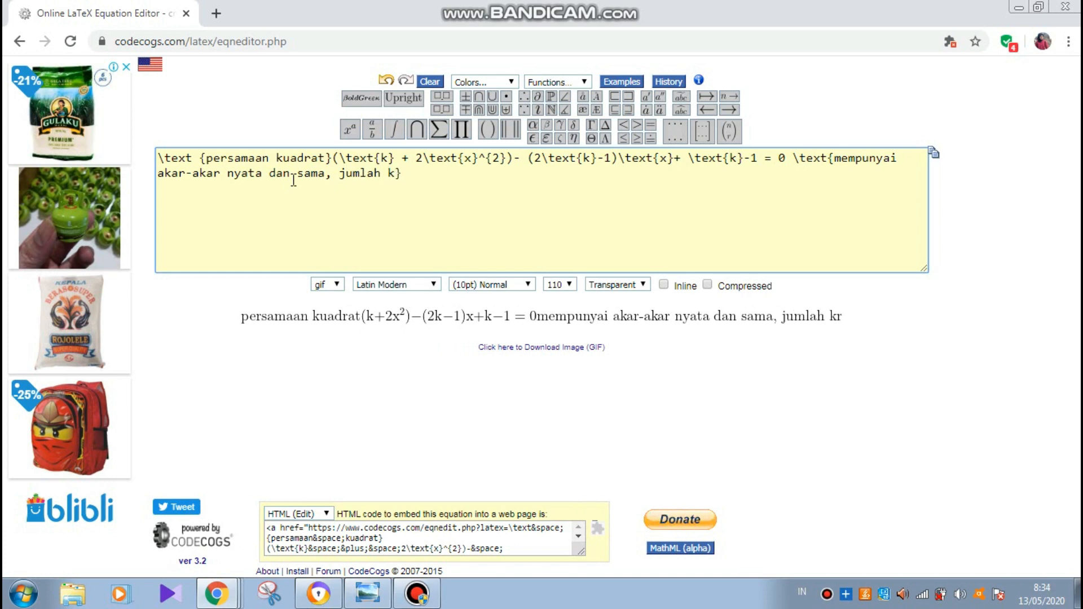
pyautogui.write('lah')
pyautogui.press('Right')
pyautogui.write('....')
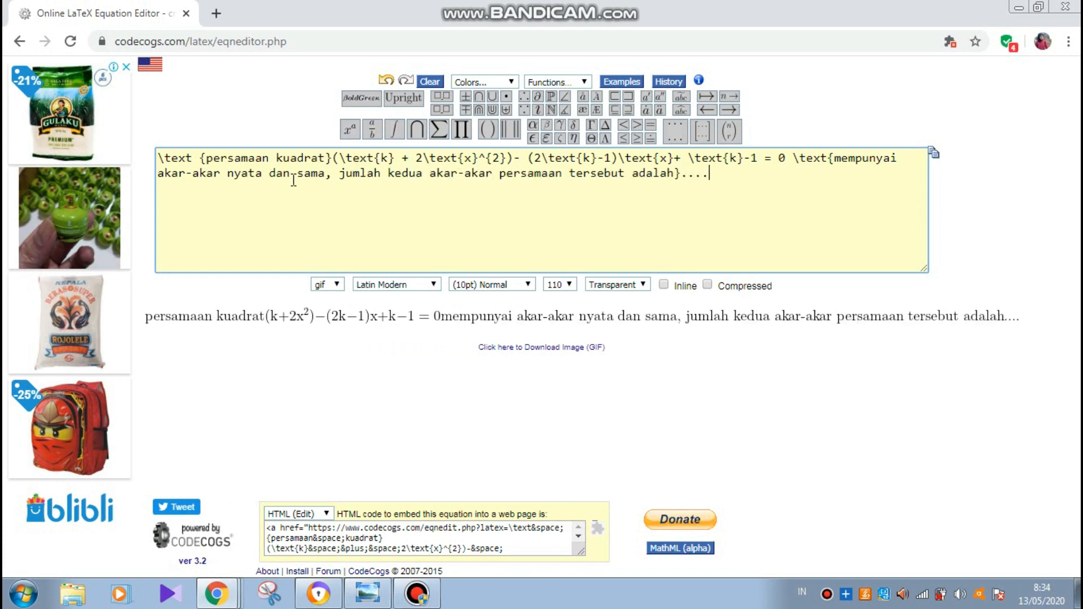
pyautogui.click(792, 157)
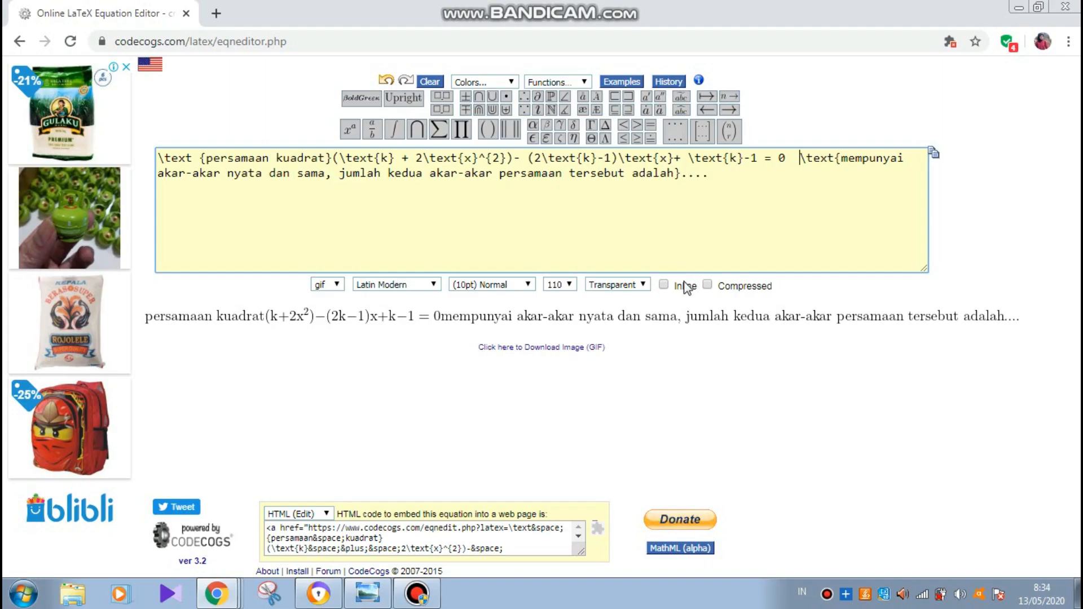
# - Copy the rendered equation image's link address and return to the SOAL UJIAN AKHIR SEMESTER form
pyautogui.rightClick(581, 347)
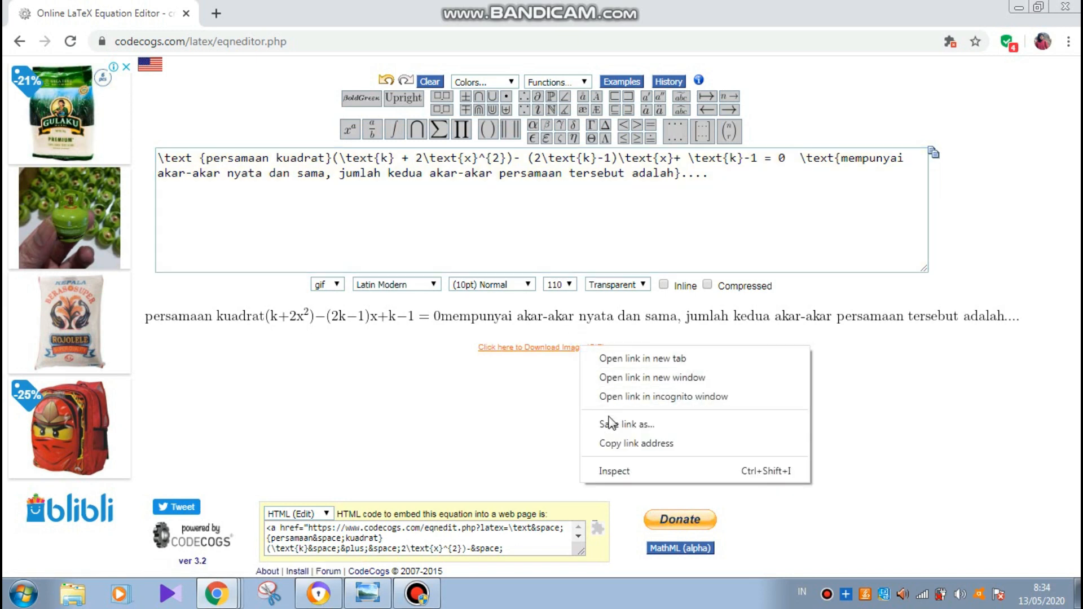
pyautogui.click(617, 446)
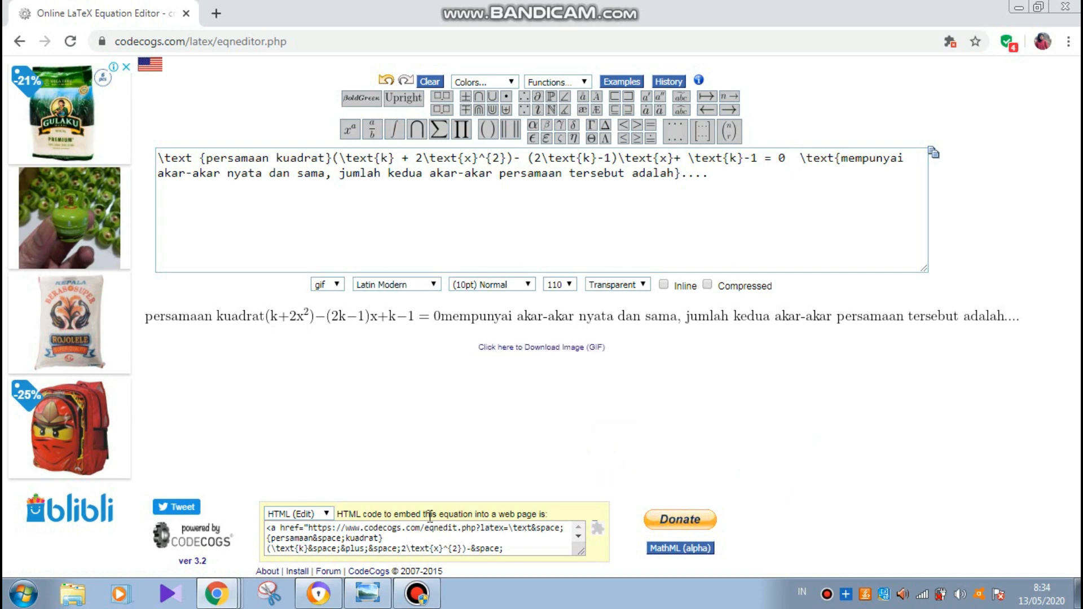
pyautogui.click(225, 603)
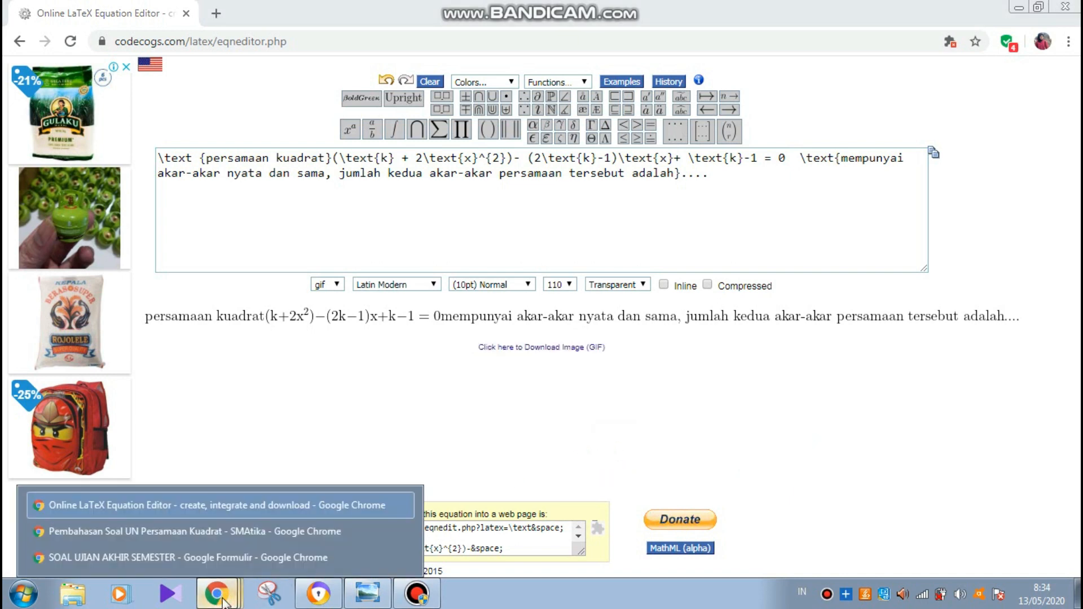
pyautogui.click(228, 556)
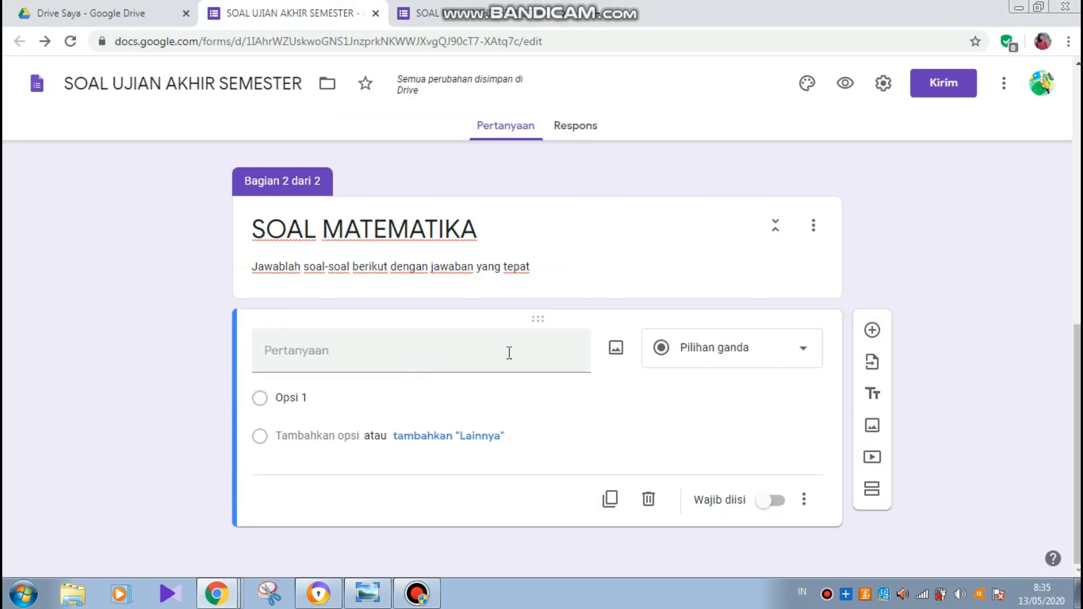
# - Insert the equation image into the new question via its URL, then preview the form
pyautogui.click(616, 350)
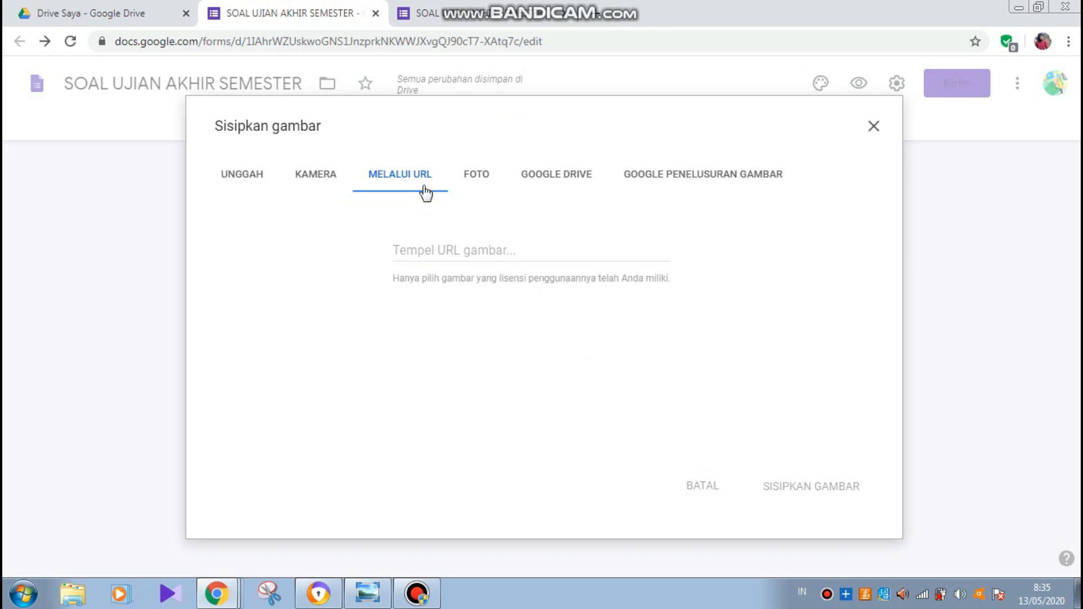
pyautogui.click(393, 172)
pyautogui.click(420, 248)
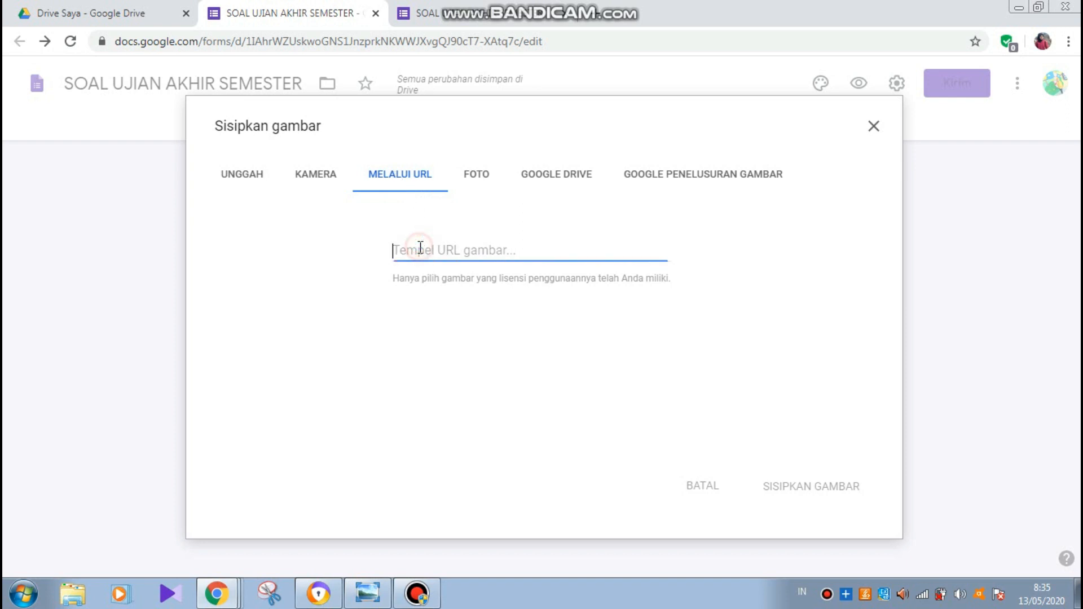
pyautogui.rightClick(420, 249)
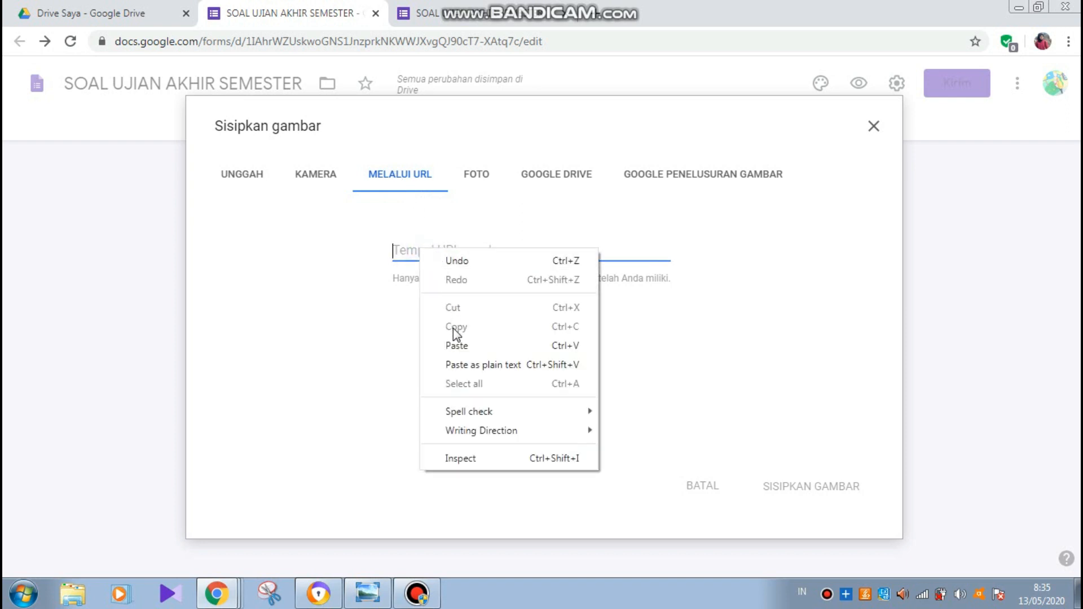
pyautogui.click(456, 346)
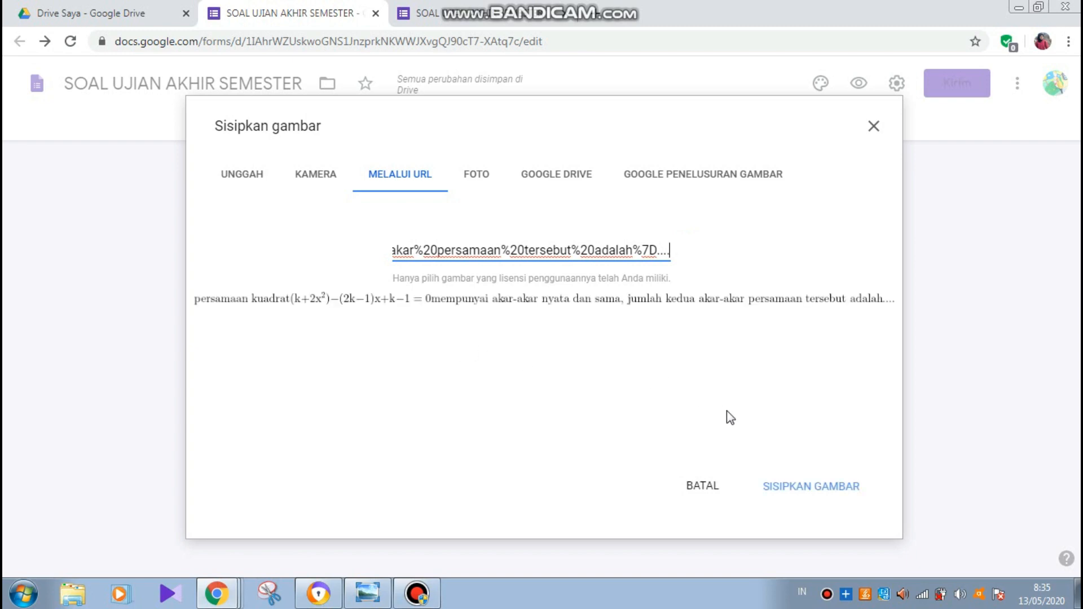
pyautogui.click(797, 492)
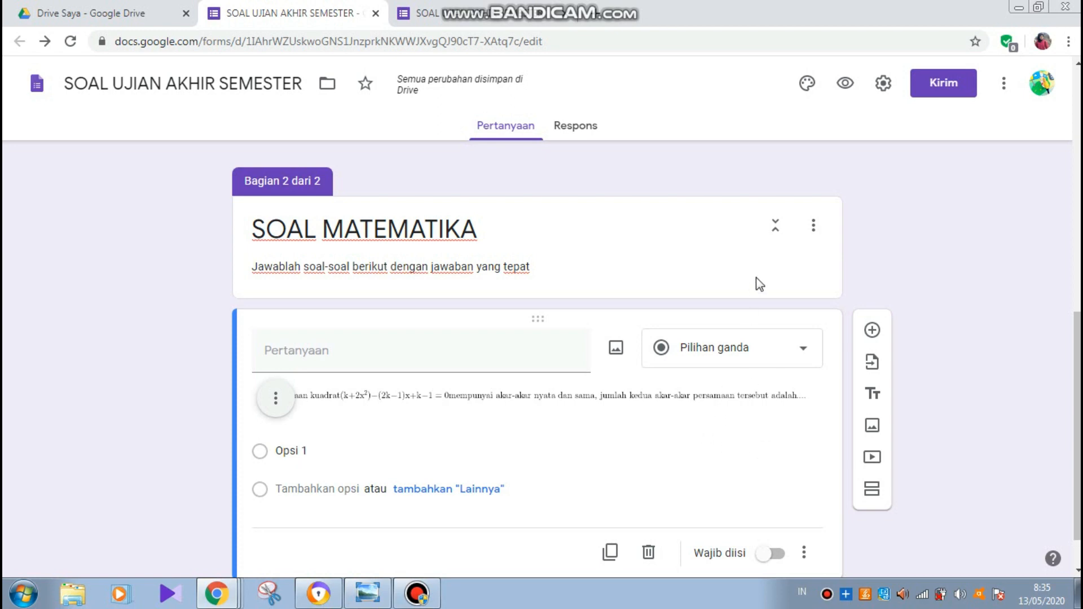
pyautogui.click(843, 84)
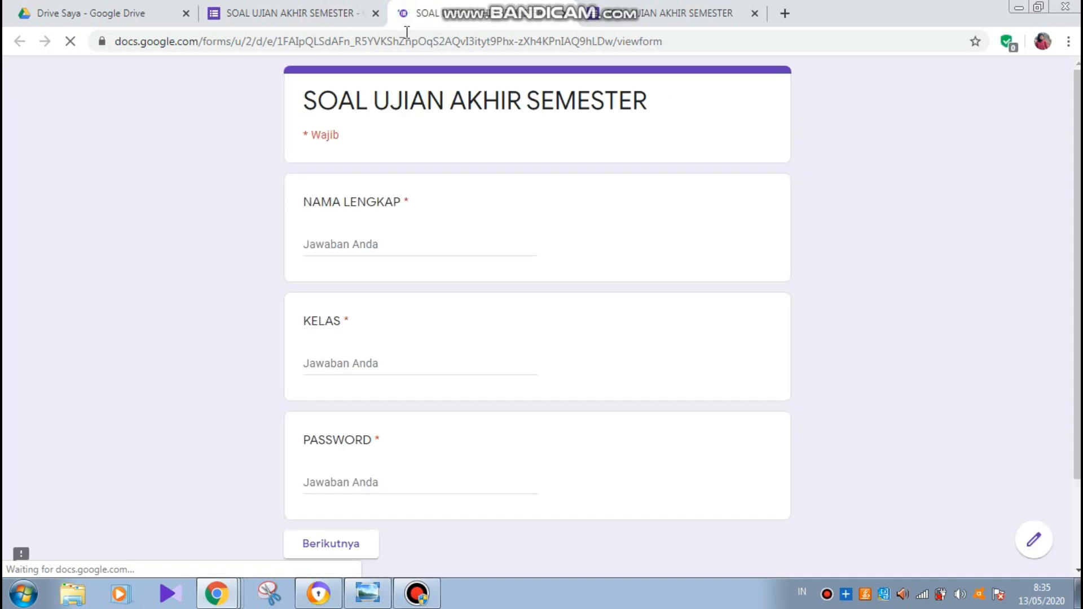
# - Rename the first answer option from 'Opsi 1' to 'A', then return to the LaTeX editor
pyautogui.click(313, 21)
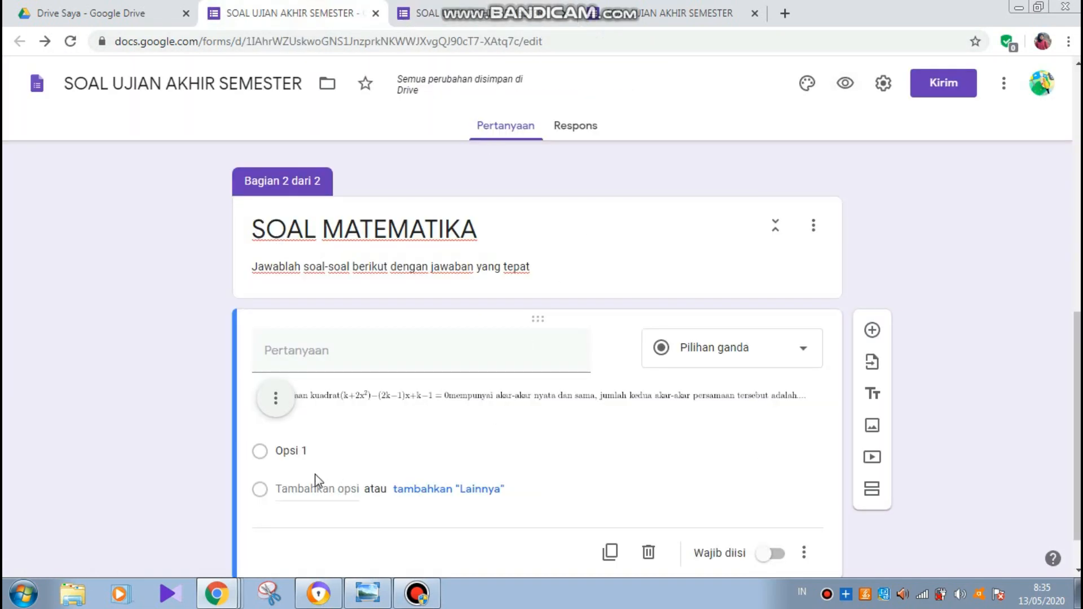
pyautogui.click(292, 454)
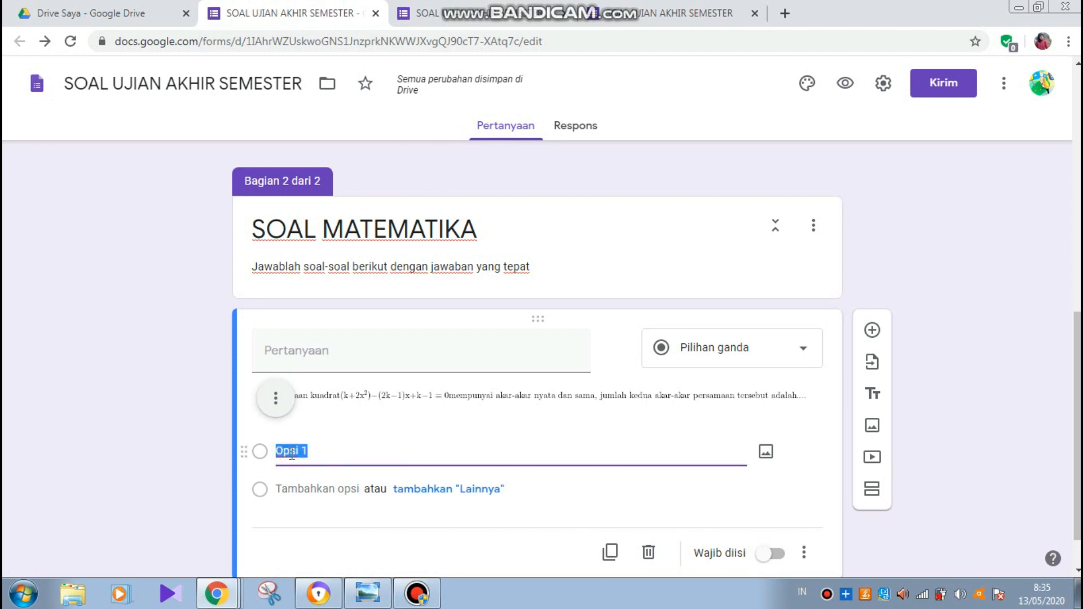
pyautogui.write('a')
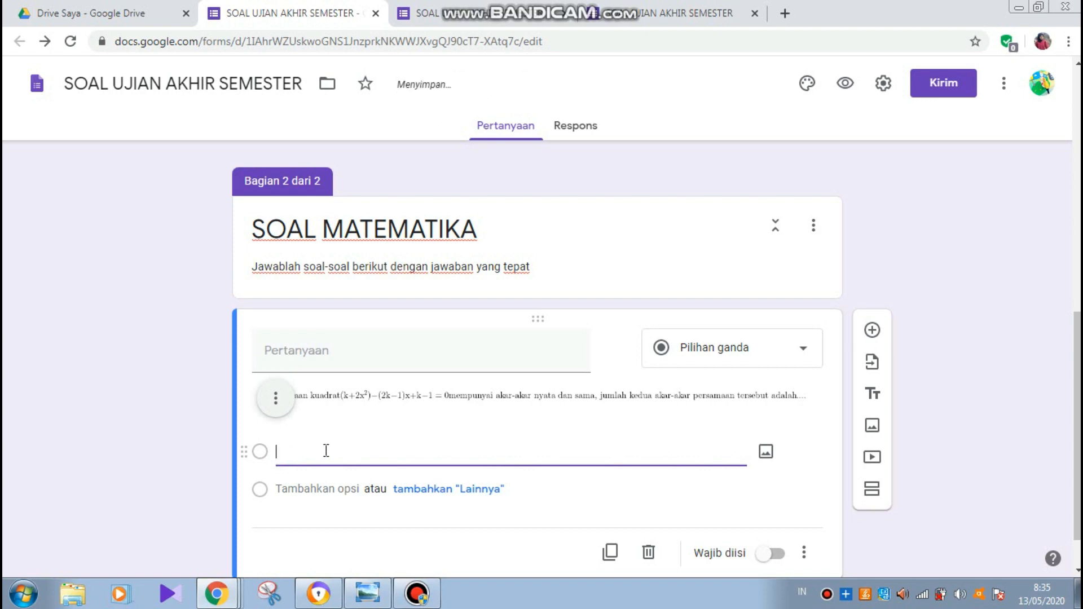
pyautogui.write('A')
pyautogui.moveTo(216, 593)
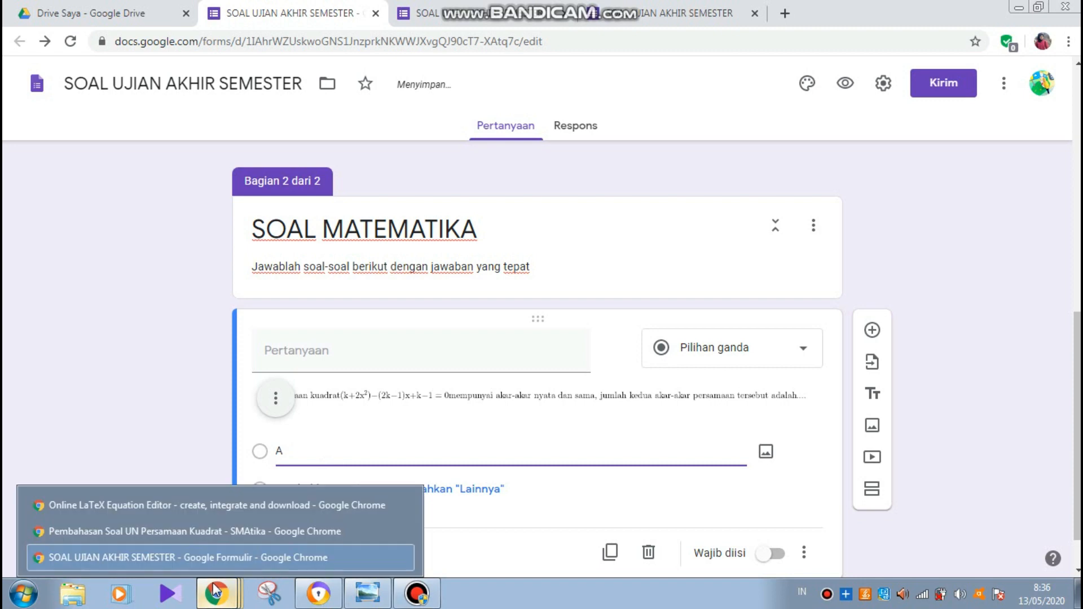
pyautogui.click(222, 510)
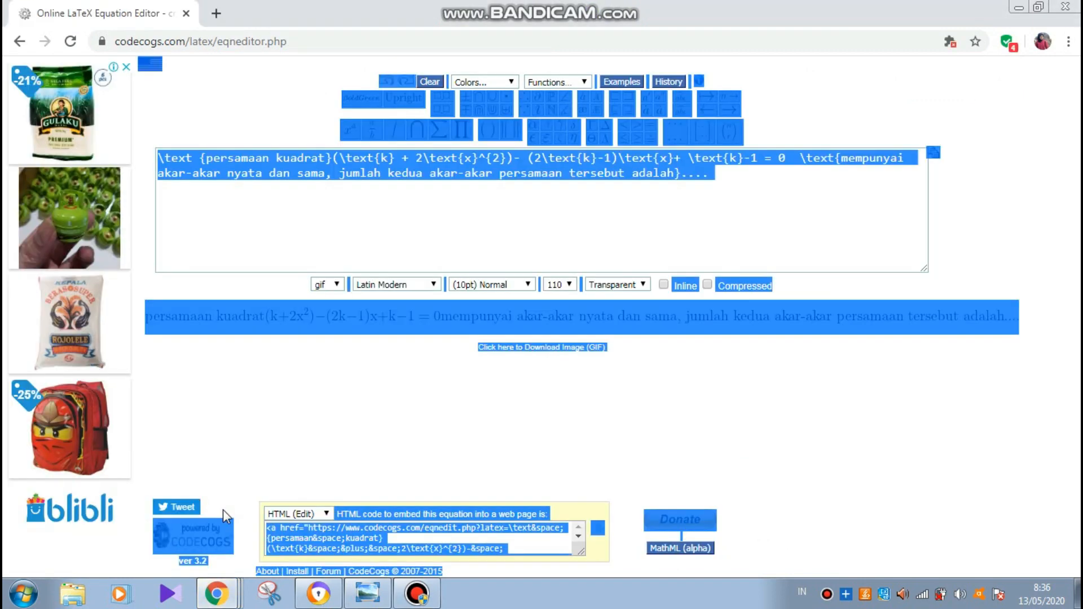
# - Delete the old question source from the equation box, checking the SMATIKA blog
pyautogui.click(412, 210)
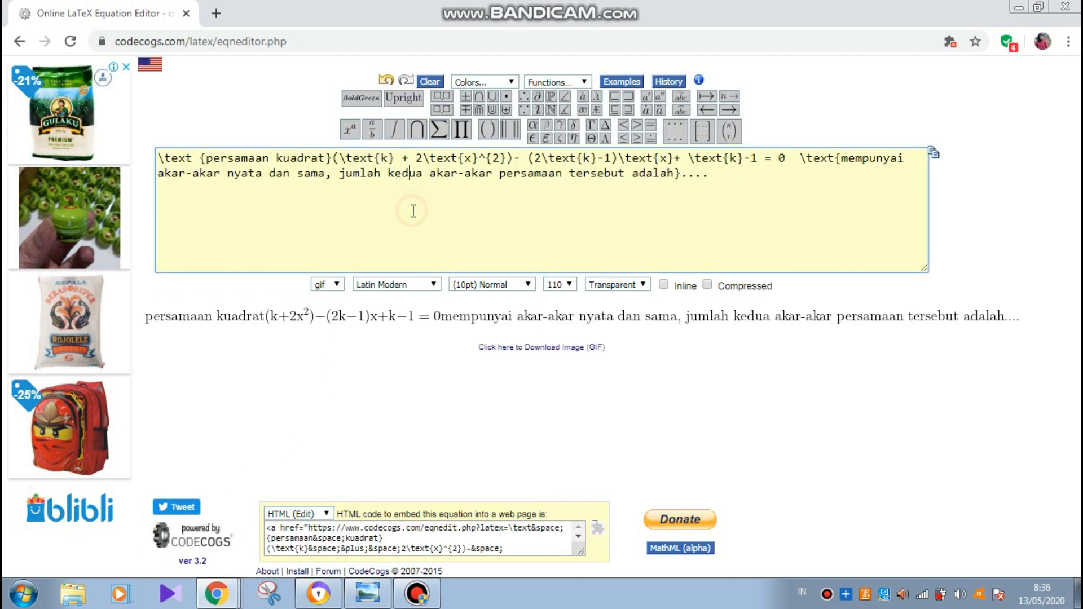
pyautogui.click(575, 173)
pyautogui.hotkey('ctrl', 'a')
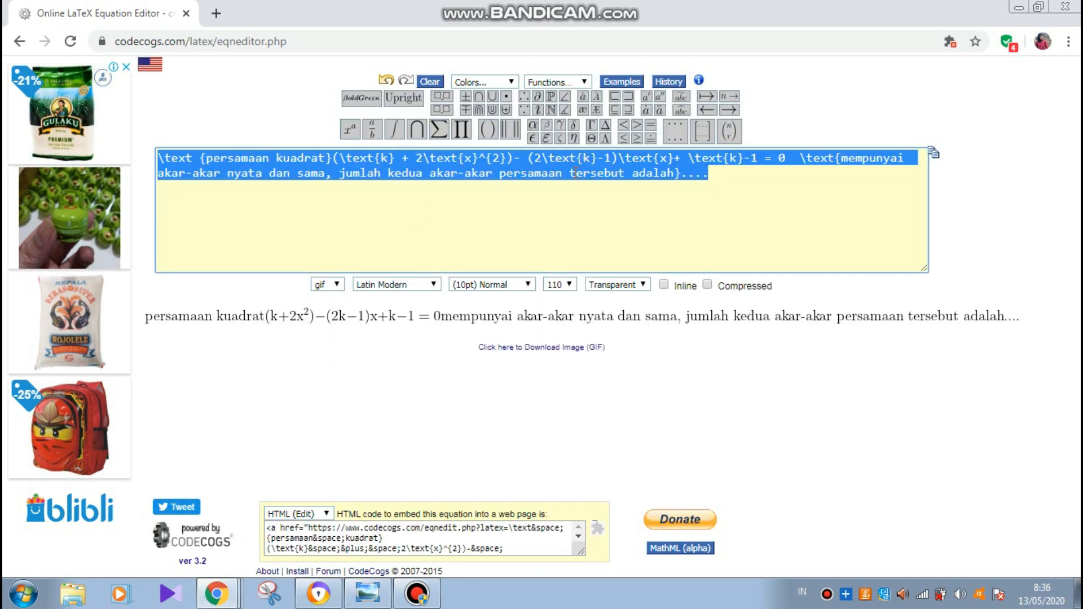
pyautogui.press('Delete')
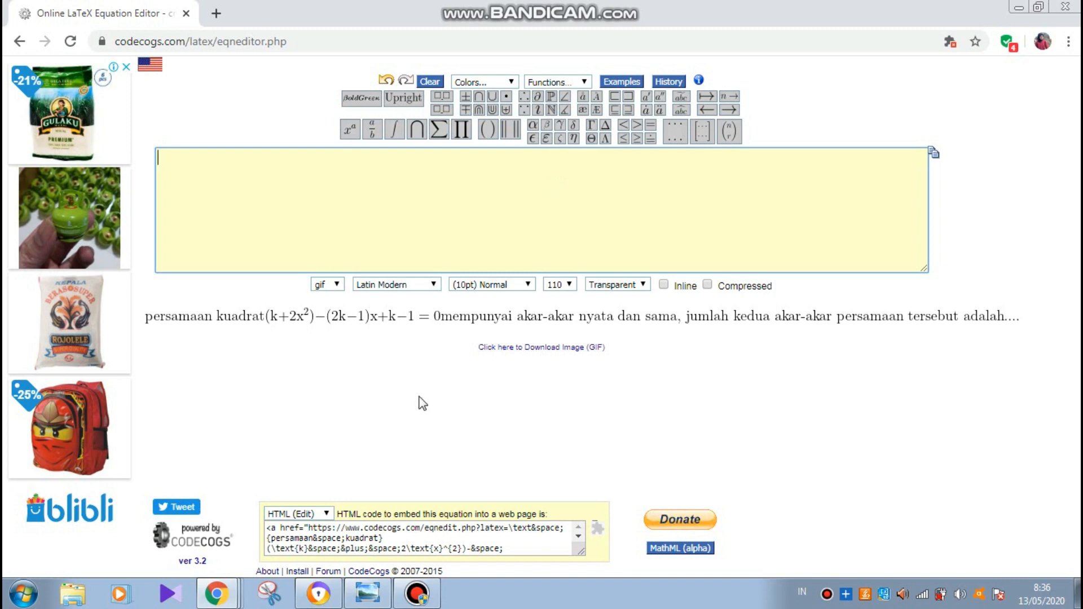
pyautogui.moveTo(218, 602)
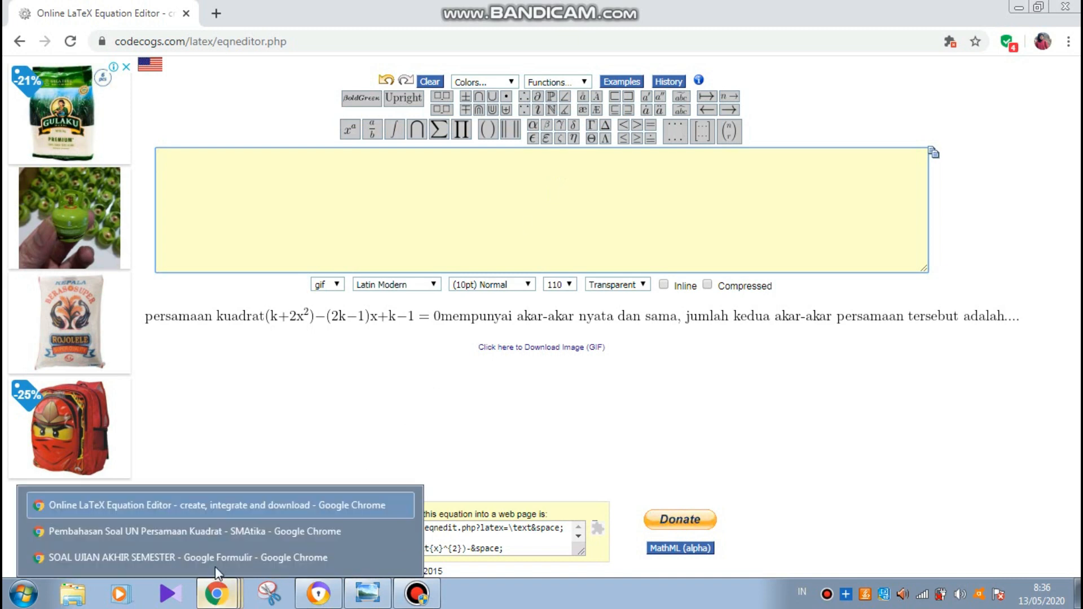
pyautogui.click(235, 534)
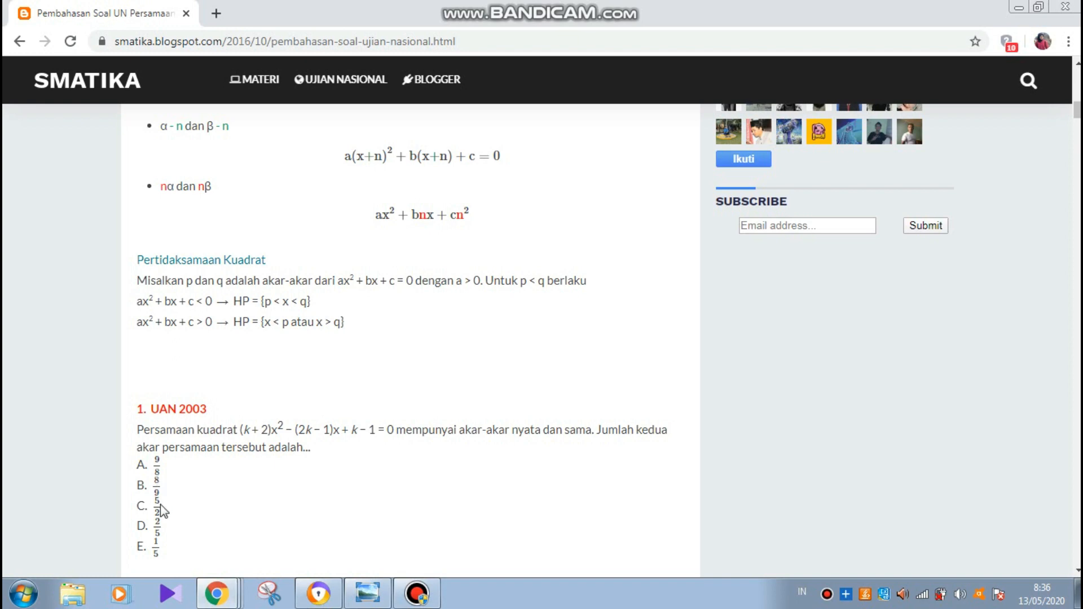
pyautogui.moveTo(216, 595)
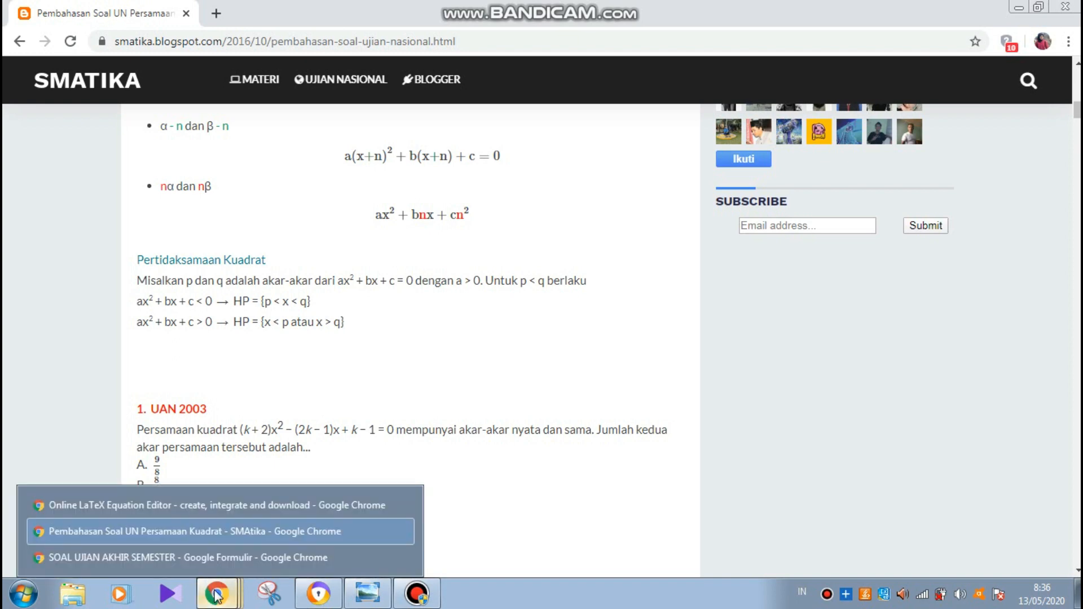
pyautogui.click(245, 507)
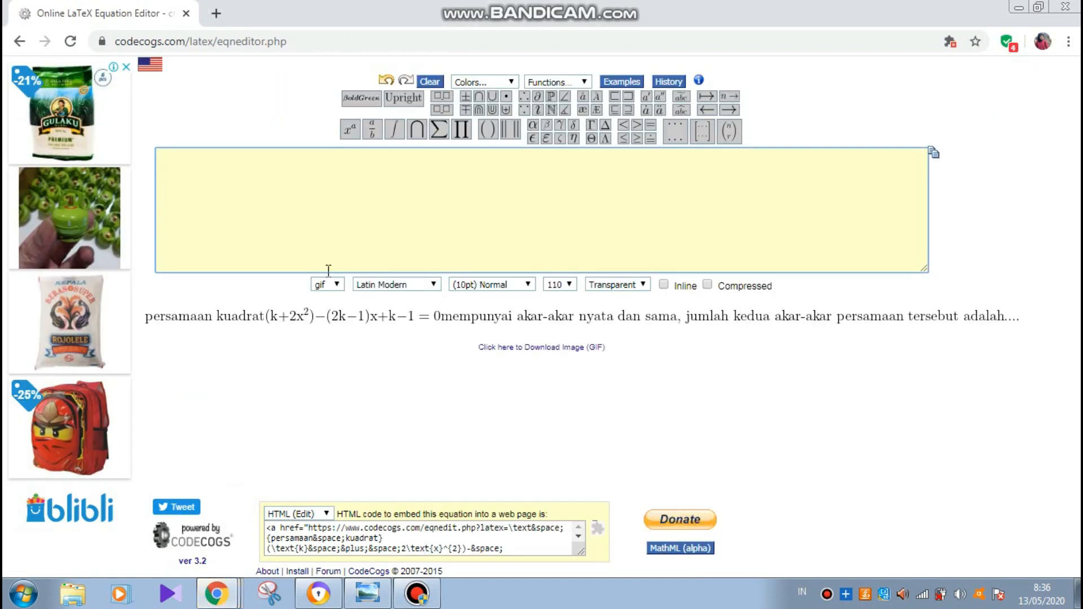
# - Build the fraction \frac{9}{8} and copy the link address of its rendered image
pyautogui.click(374, 130)
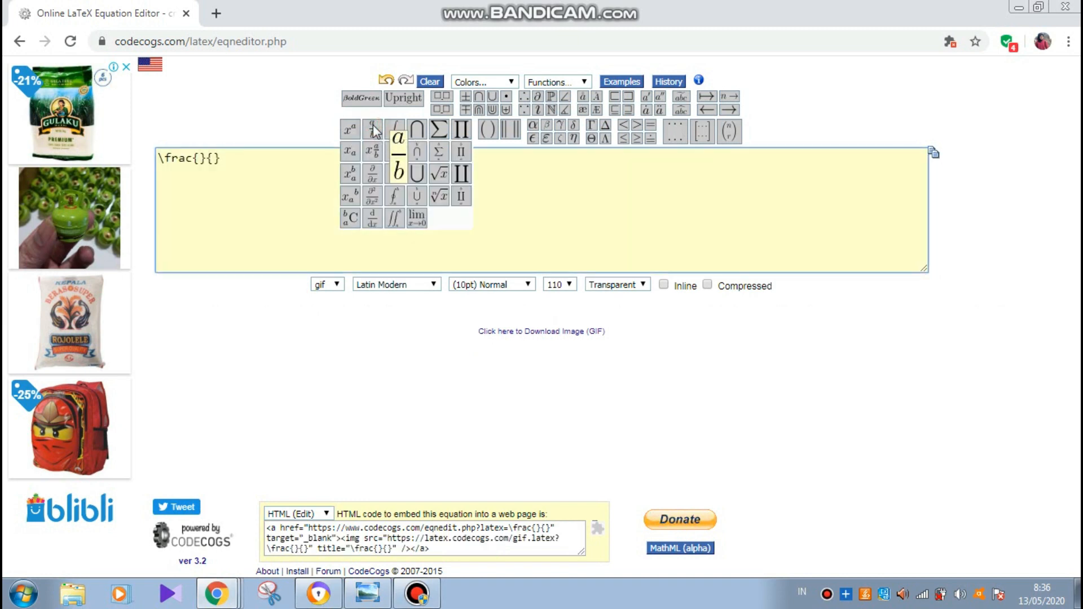
pyautogui.write('9')
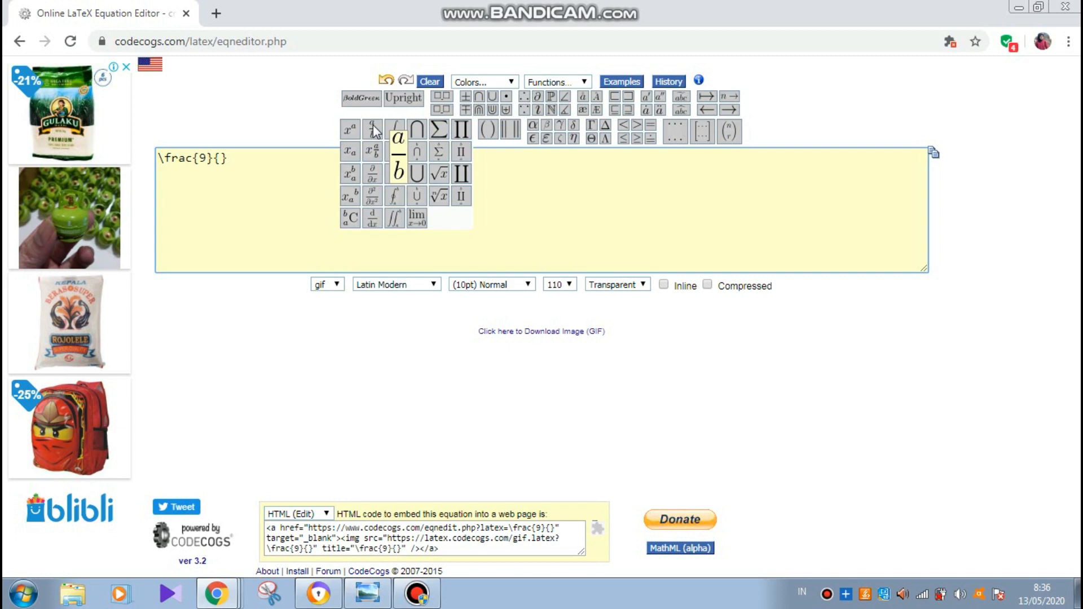
pyautogui.click(221, 159)
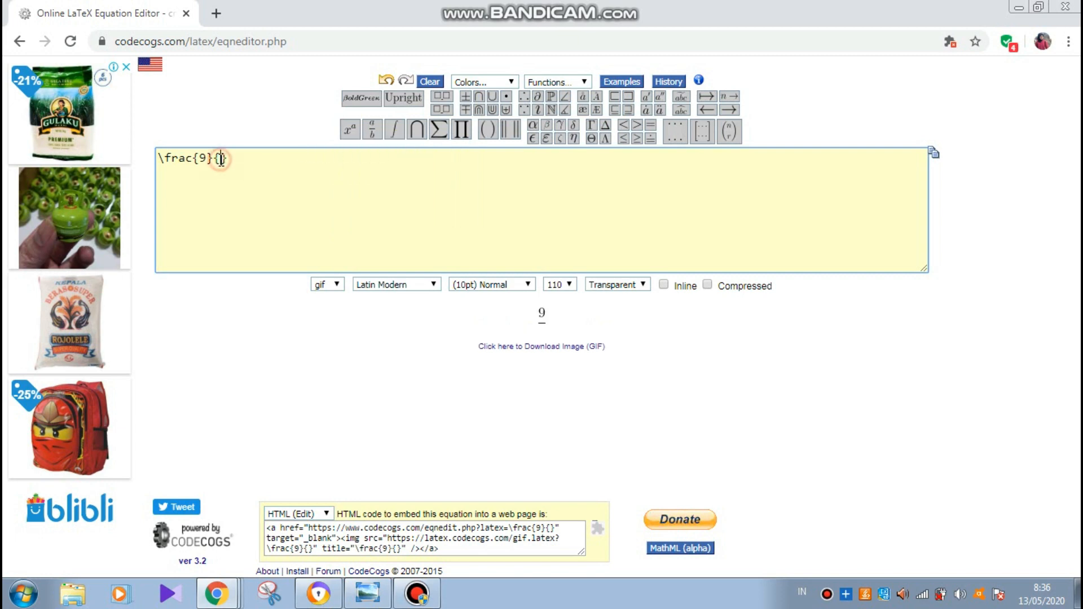
pyautogui.write('8')
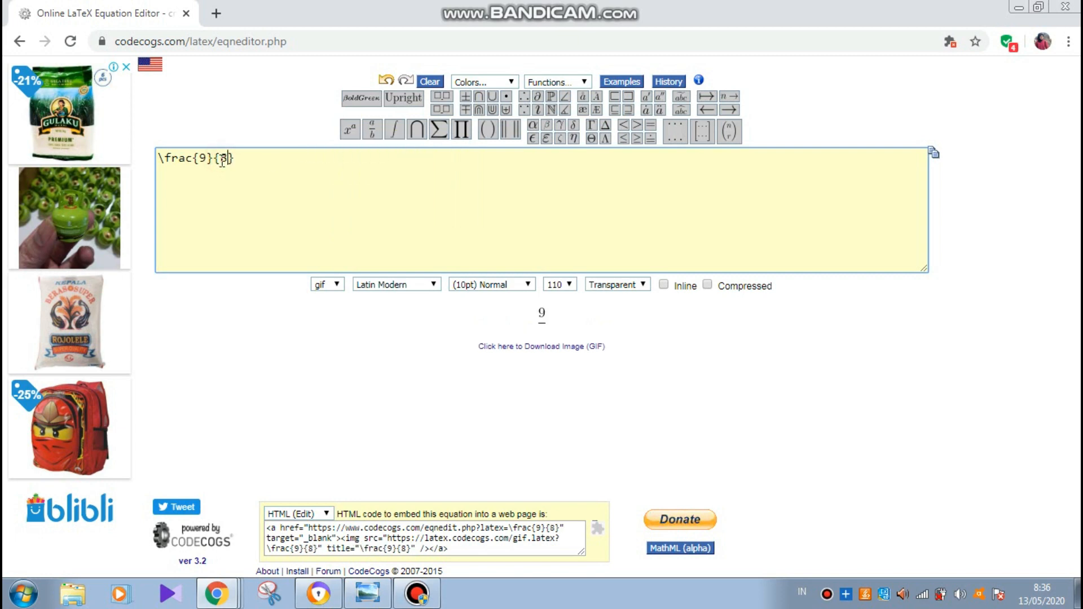
pyautogui.rightClick(534, 359)
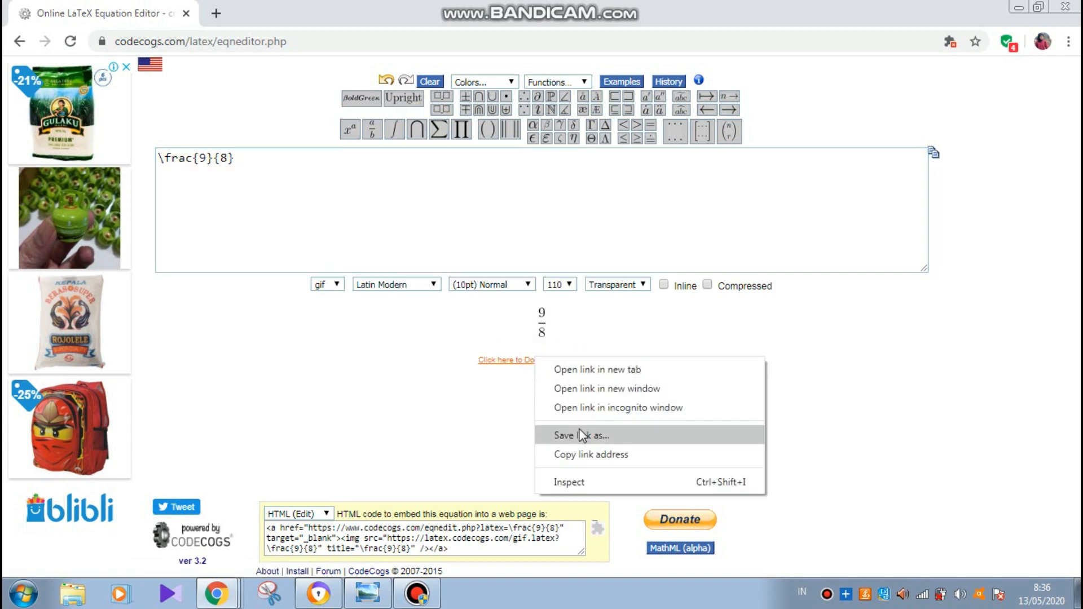
pyautogui.click(582, 454)
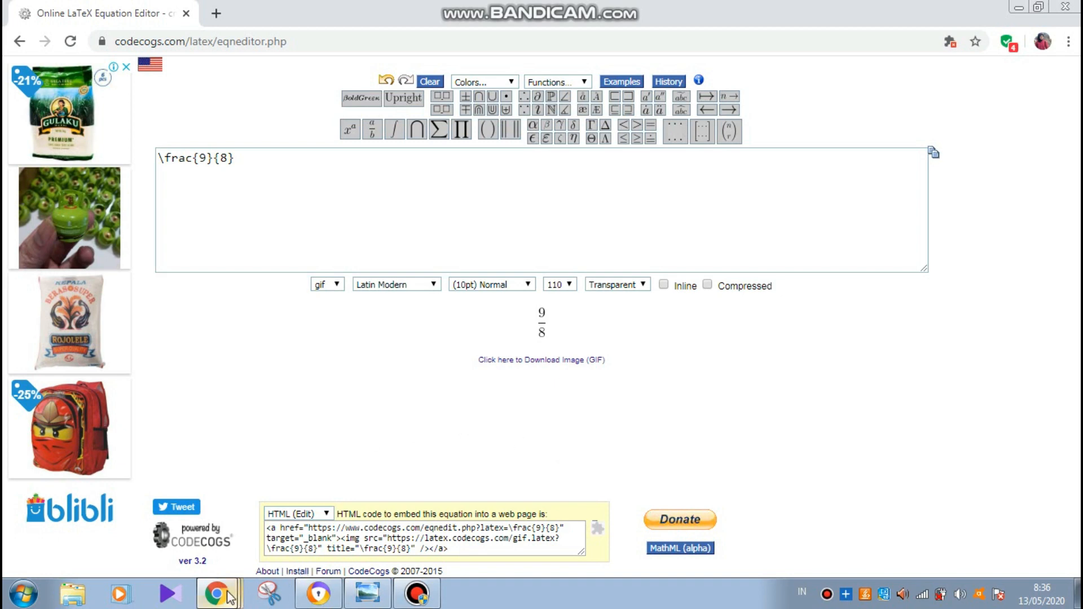
pyautogui.moveTo(226, 592)
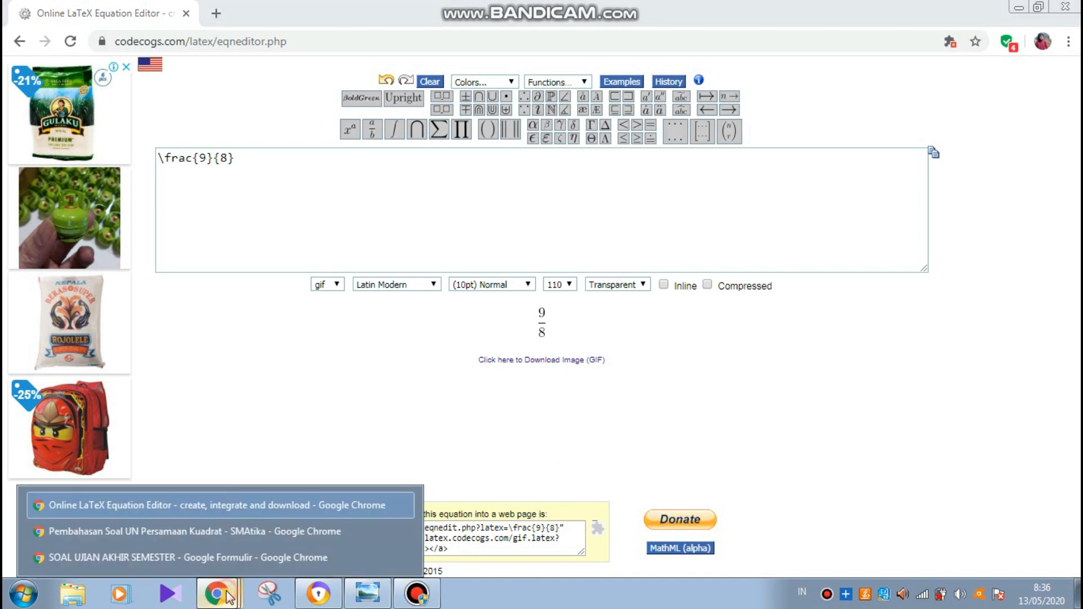
pyautogui.click(231, 557)
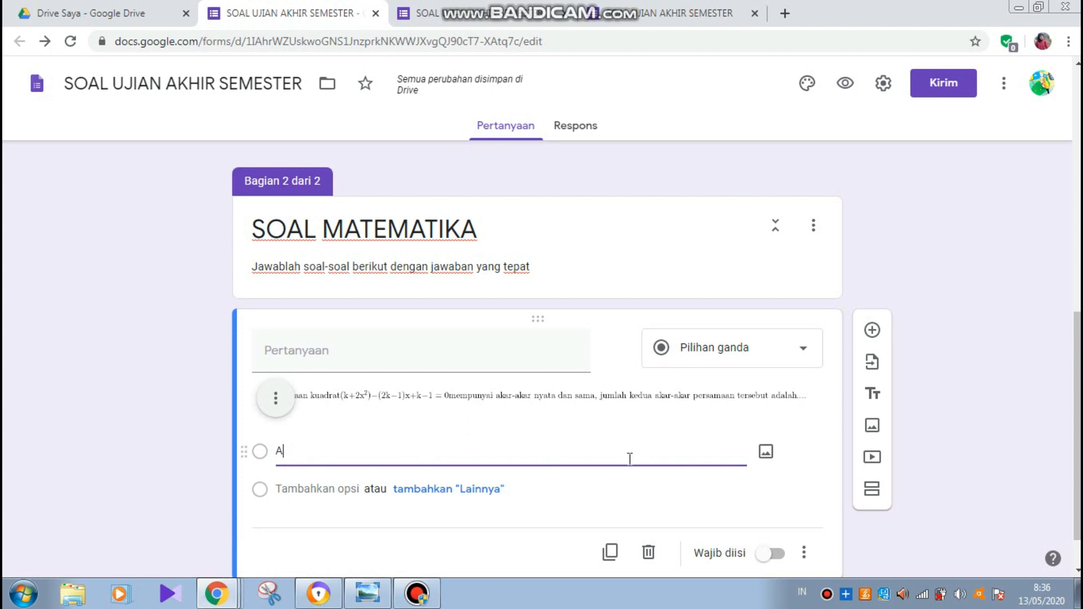
# - Attach the 9/8 fraction image to answer option A by pasting its URL
pyautogui.click(765, 454)
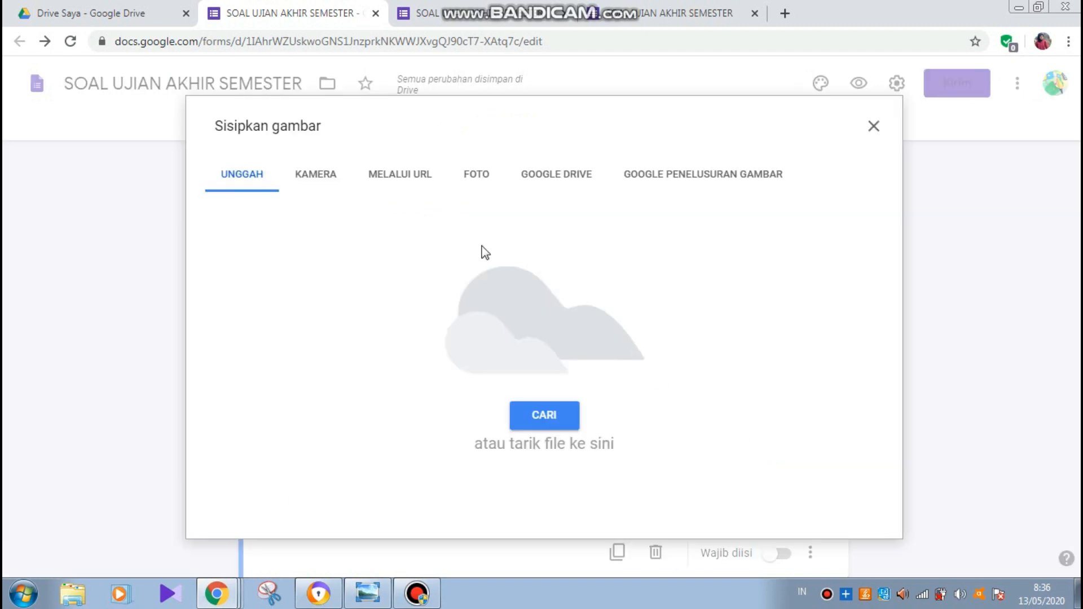
pyautogui.click(400, 178)
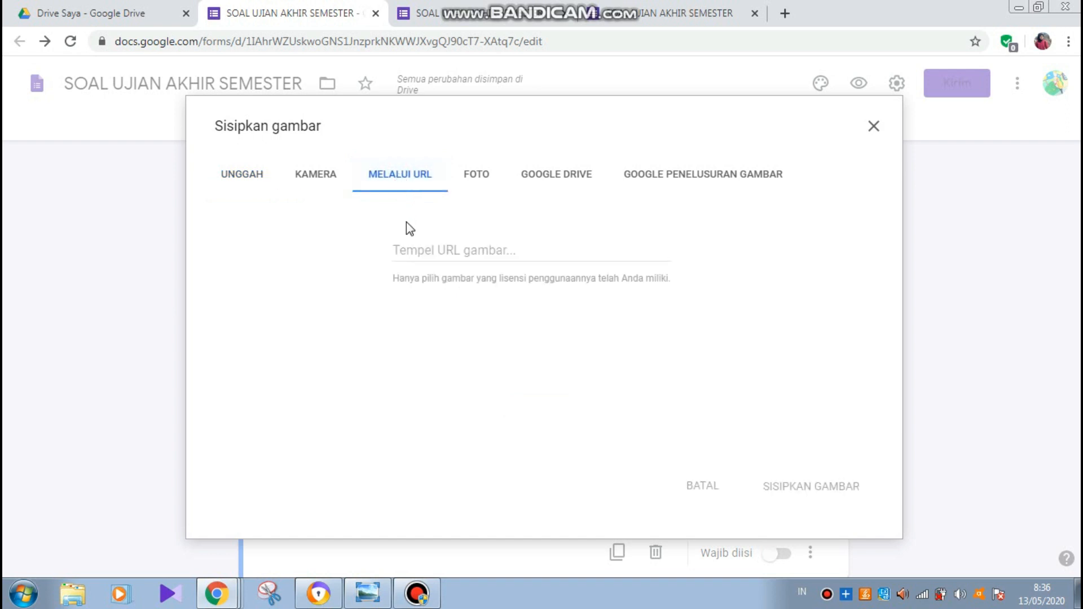
pyautogui.click(408, 250)
pyautogui.rightClick(408, 250)
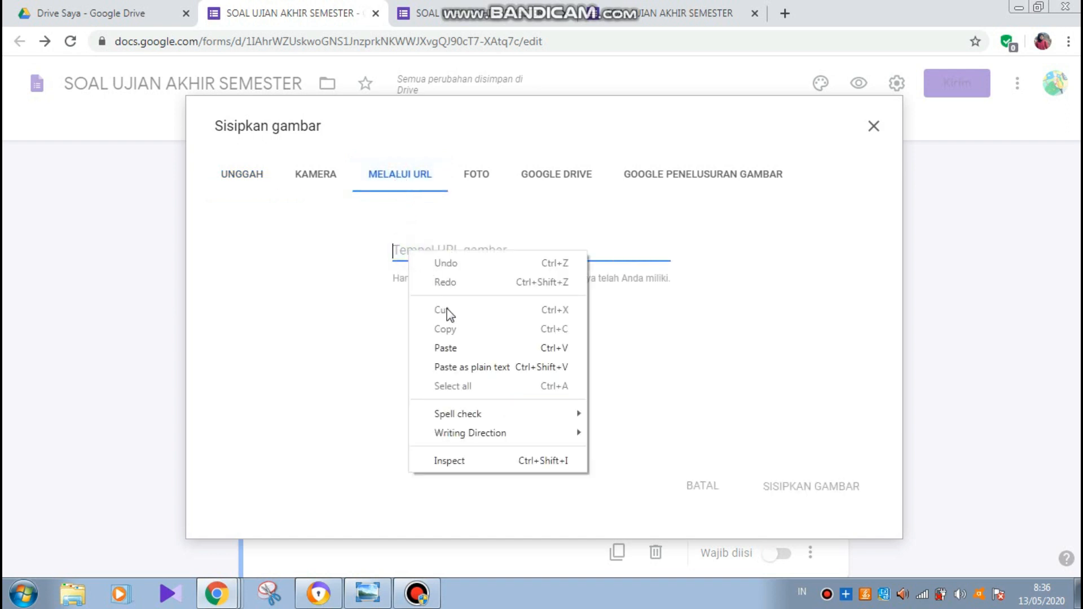
pyautogui.click(448, 351)
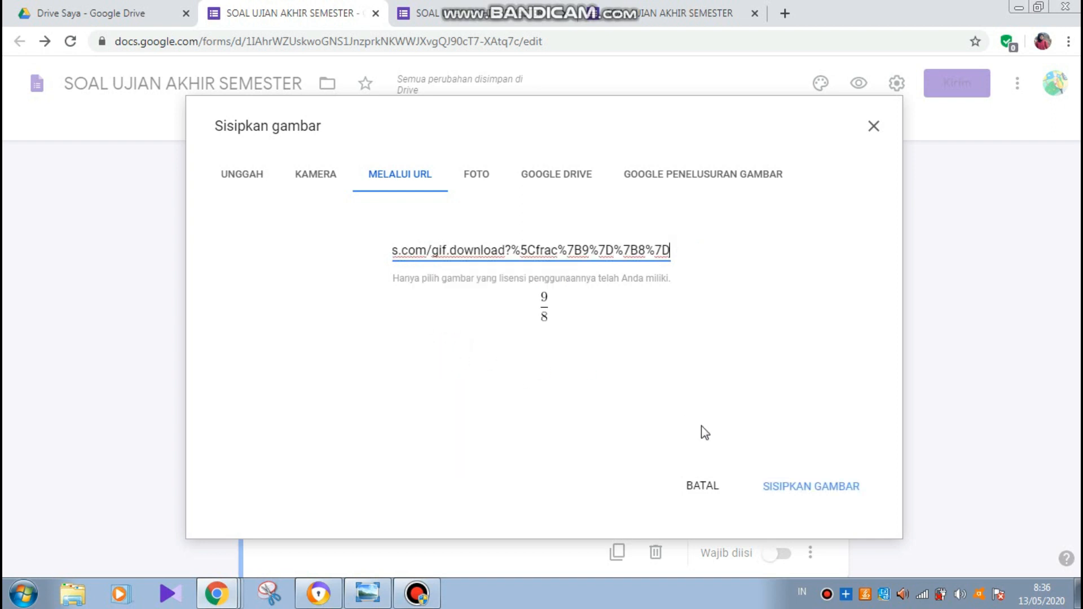
pyautogui.click(799, 489)
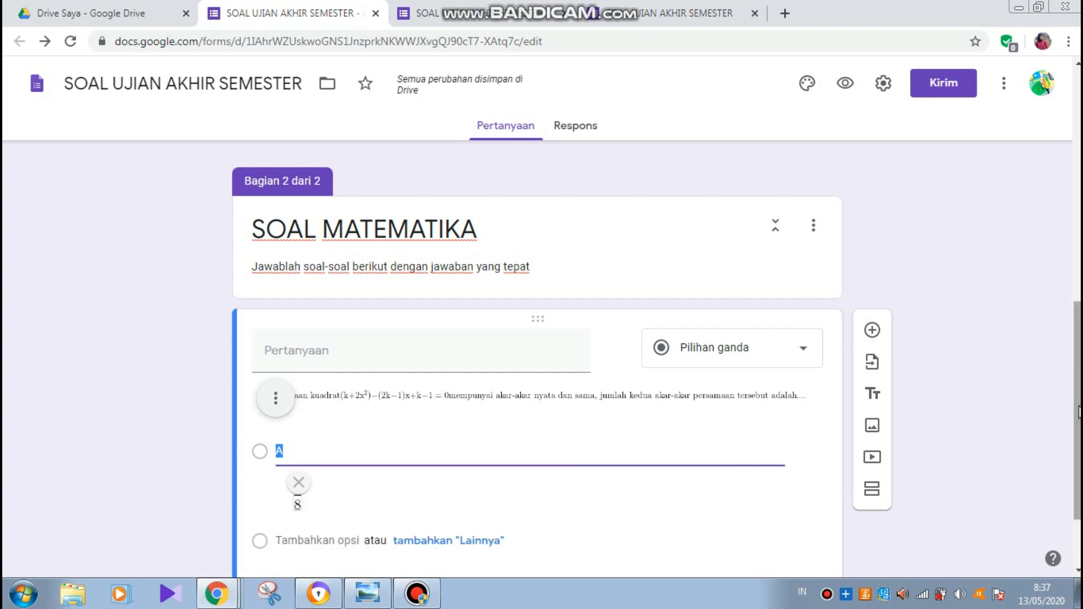
pyautogui.moveTo(1076, 405); pyautogui.dragTo(1077, 425)
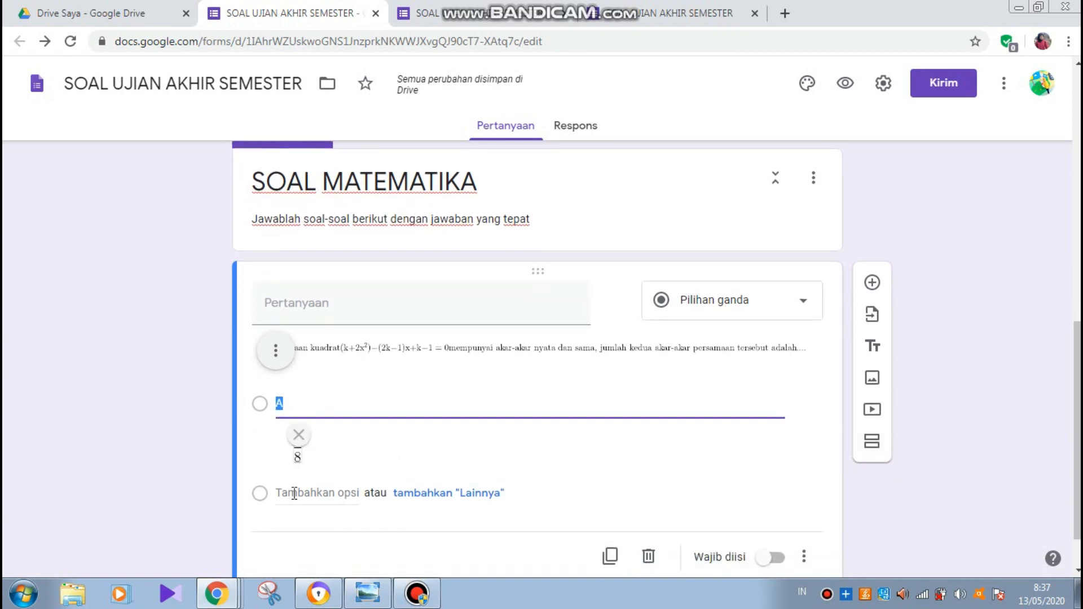
# - Add option B and attach an 8/9 fraction image rendered in CodeCogs
pyautogui.click(290, 492)
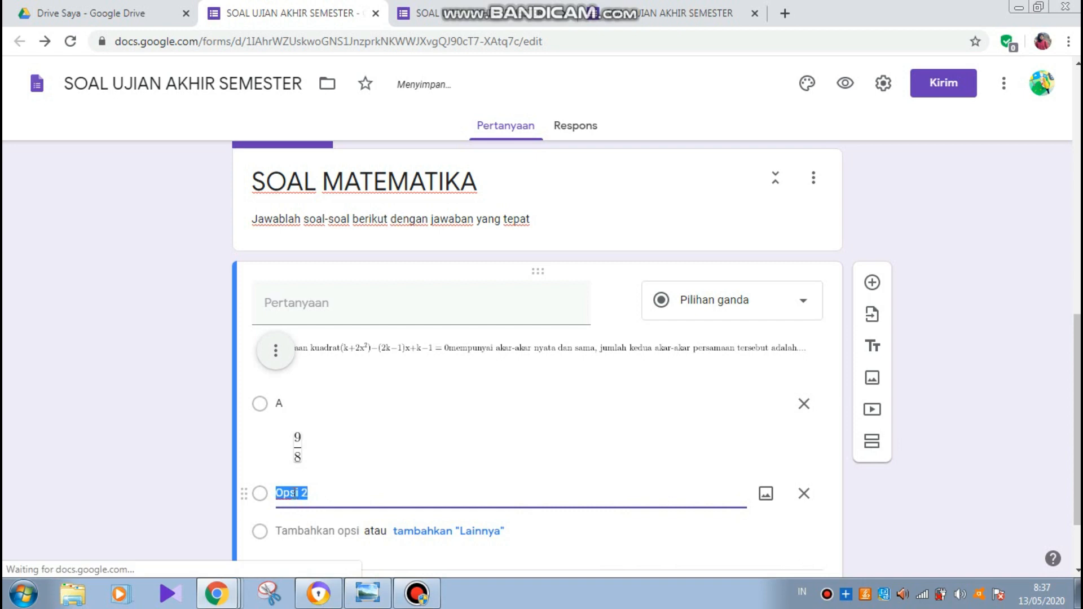
pyautogui.write('B')
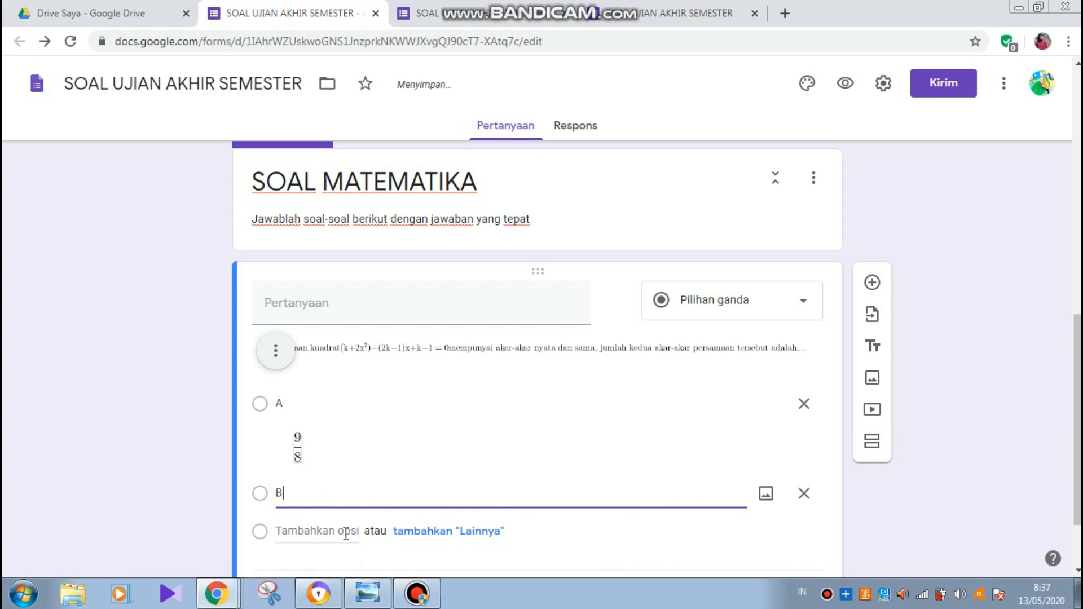
pyautogui.click(216, 594)
pyautogui.click(226, 504)
pyautogui.click(221, 158)
pyautogui.press('BackSpace')
pyautogui.write('9')
pyautogui.click(198, 158)
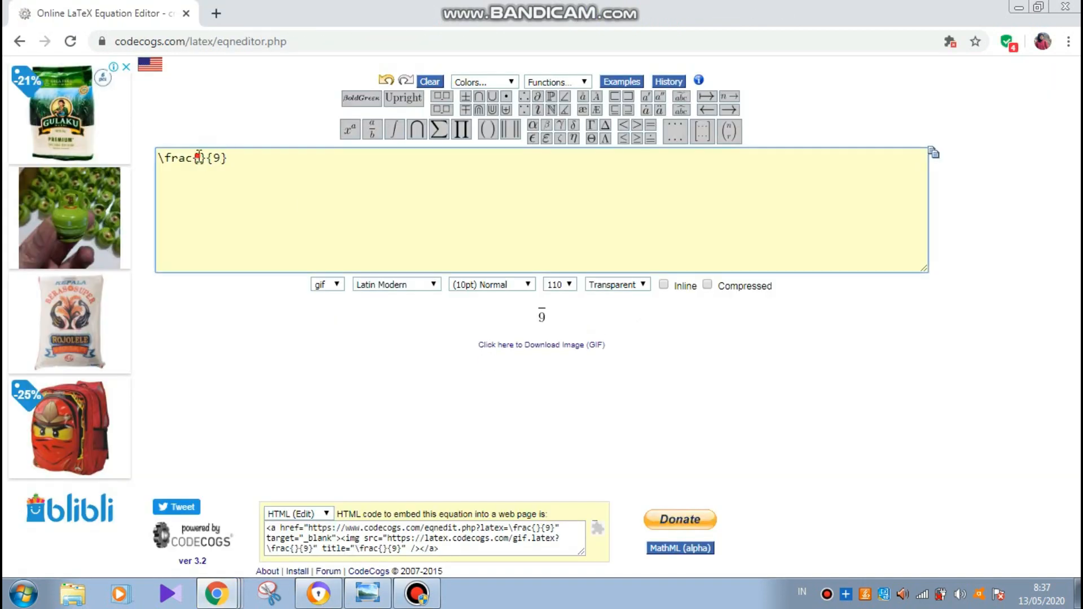
pyautogui.write('8')
pyautogui.click(570, 360)
pyautogui.click(216, 593)
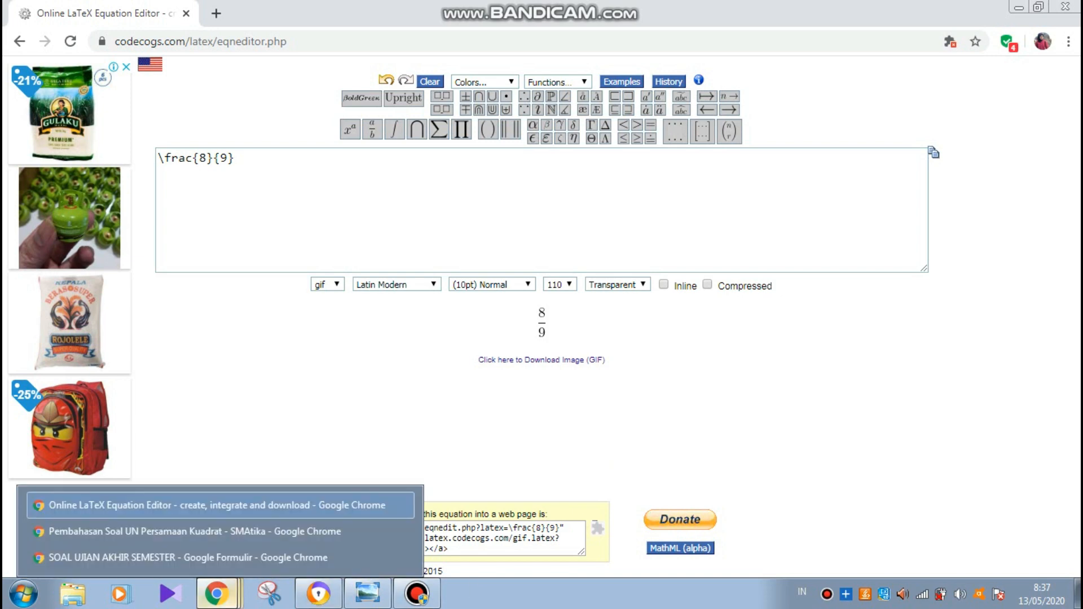
pyautogui.click(225, 556)
pyautogui.write('https://latex.codecogs.com/gif.download?%5Cfrac%7B8%7D%7B9%7D')
pyautogui.click(793, 492)
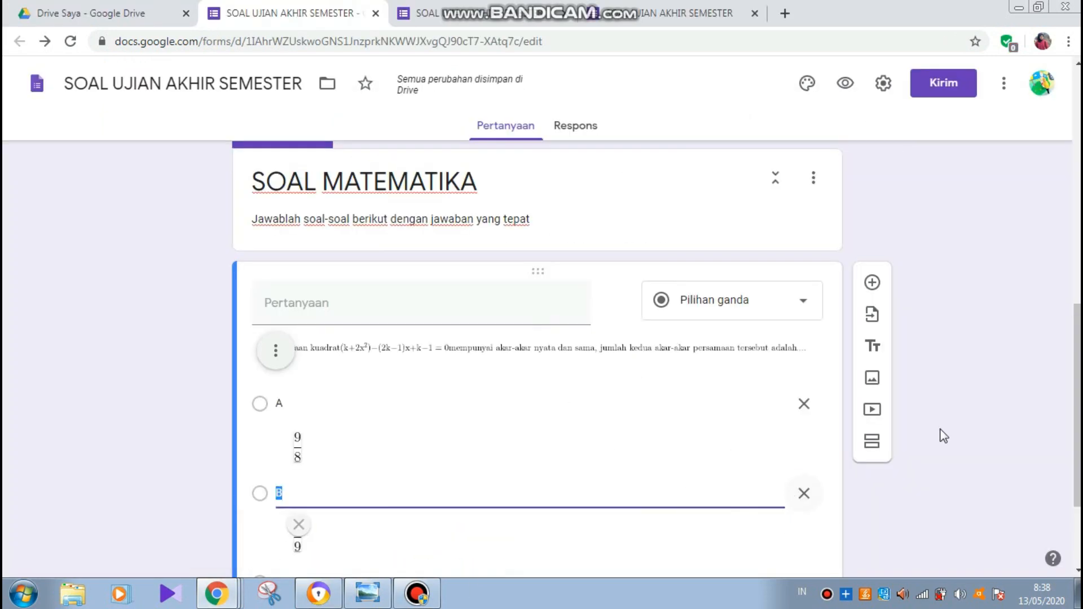
# - Add option C with a 5/2 fraction image copied from CodeCogs
pyautogui.scroll(-2, 940, 435)
pyautogui.click(217, 594)
pyautogui.click(209, 530)
pyautogui.click(217, 594)
pyautogui.click(226, 504)
pyautogui.click(209, 160)
pyautogui.press('BackSpace')
pyautogui.write('5')
pyautogui.click(226, 160)
pyautogui.press('BackSpace')
pyautogui.write('2')
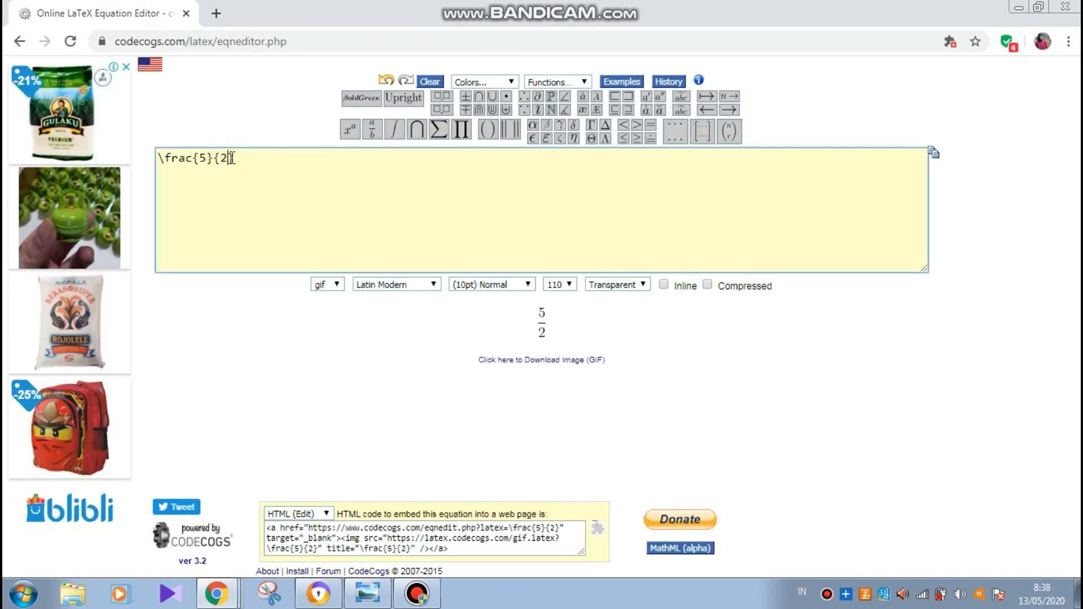
pyautogui.rightClick(568, 360)
pyautogui.click(355, 435)
pyautogui.write('C')
pyautogui.click(766, 436)
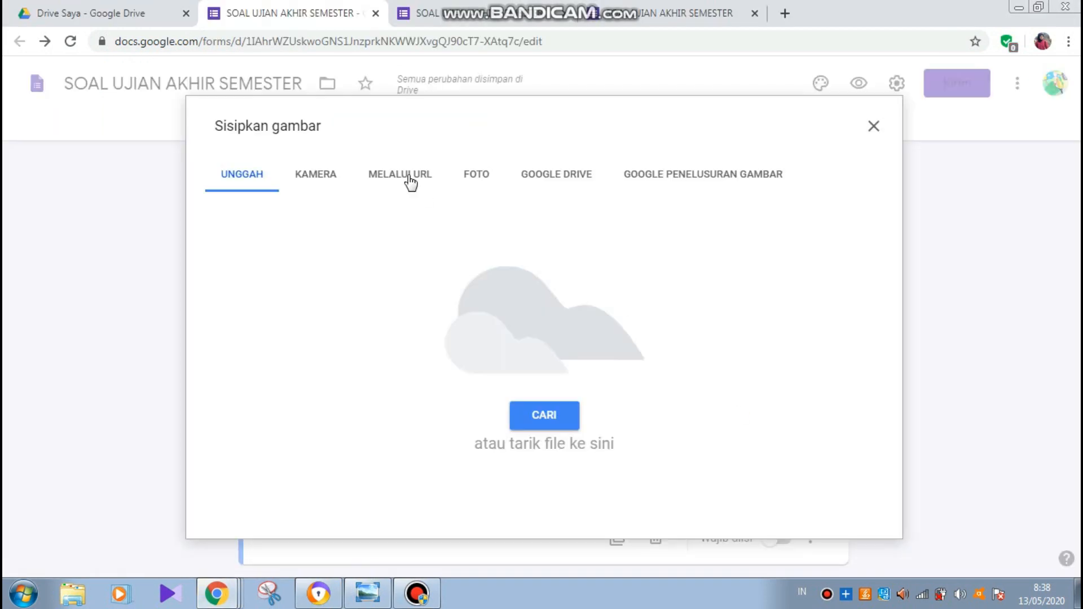
pyautogui.click(411, 181)
pyautogui.write('https://latex.codecogs.com/gif.download?%5Cfrac%7B5%7D%7B2%7D')
pyautogui.click(800, 484)
# - Add option D with a 2/5 fraction image
pyautogui.click(317, 525)
pyautogui.click(223, 596)
pyautogui.click(226, 505)
pyautogui.click(212, 160)
pyautogui.press('BackSpace')
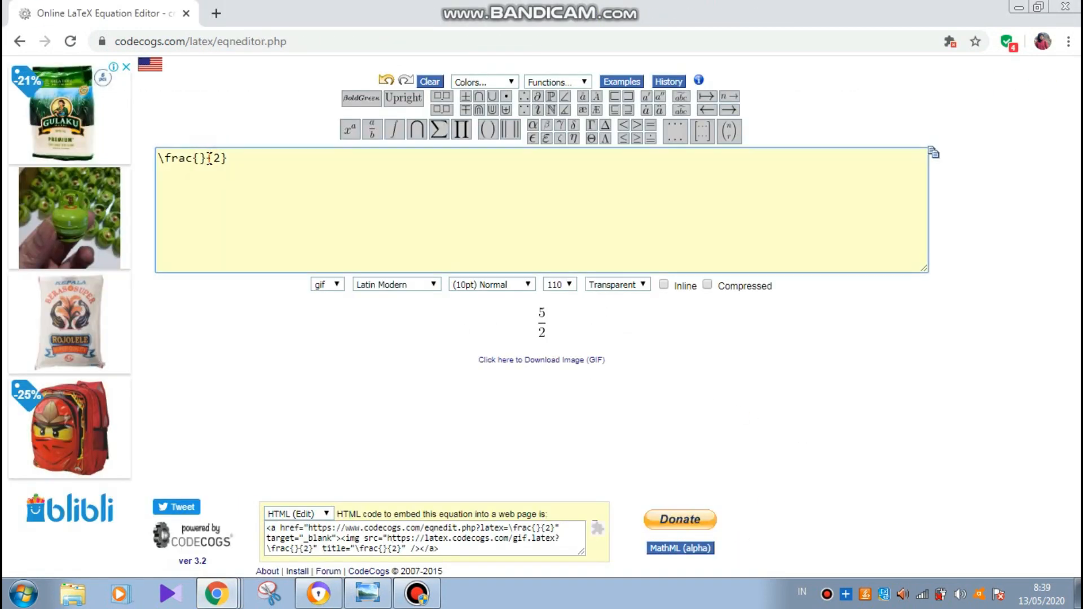
pyautogui.write('2')
pyautogui.click(218, 593)
pyautogui.click(217, 556)
pyautogui.click(765, 532)
pyautogui.click(401, 174)
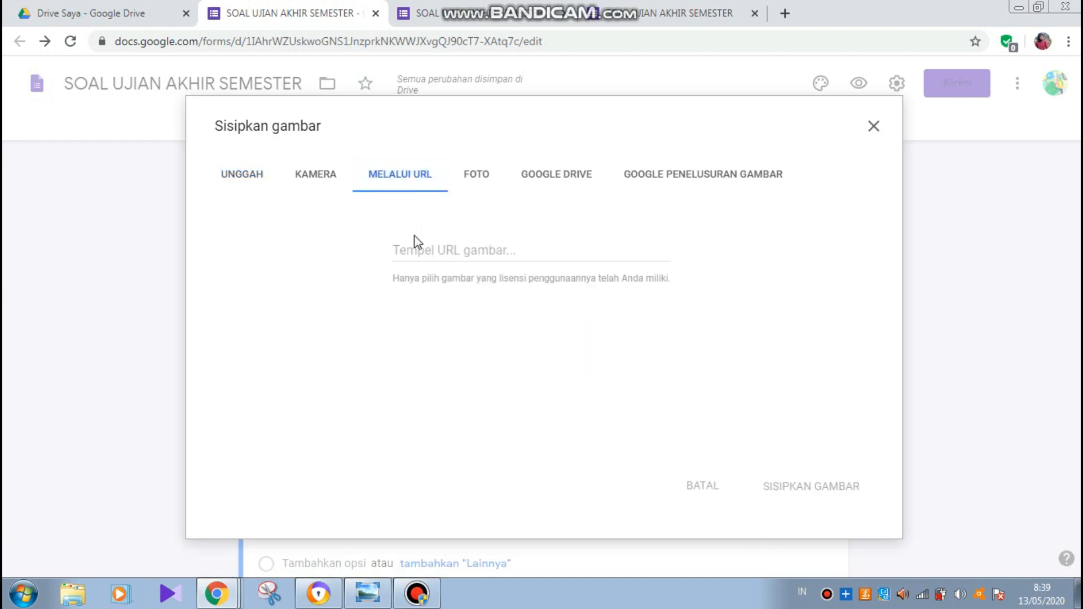
pyautogui.write('https://latex.codecogs.com/gif.download?%5Cfrac%7B2%7D%7B5%7D')
pyautogui.click(798, 497)
# - Add option E with a 1/5 fraction image
pyautogui.click(338, 453)
pyautogui.write('E')
pyautogui.click(216, 593)
pyautogui.click(217, 505)
pyautogui.doubleClick(208, 158)
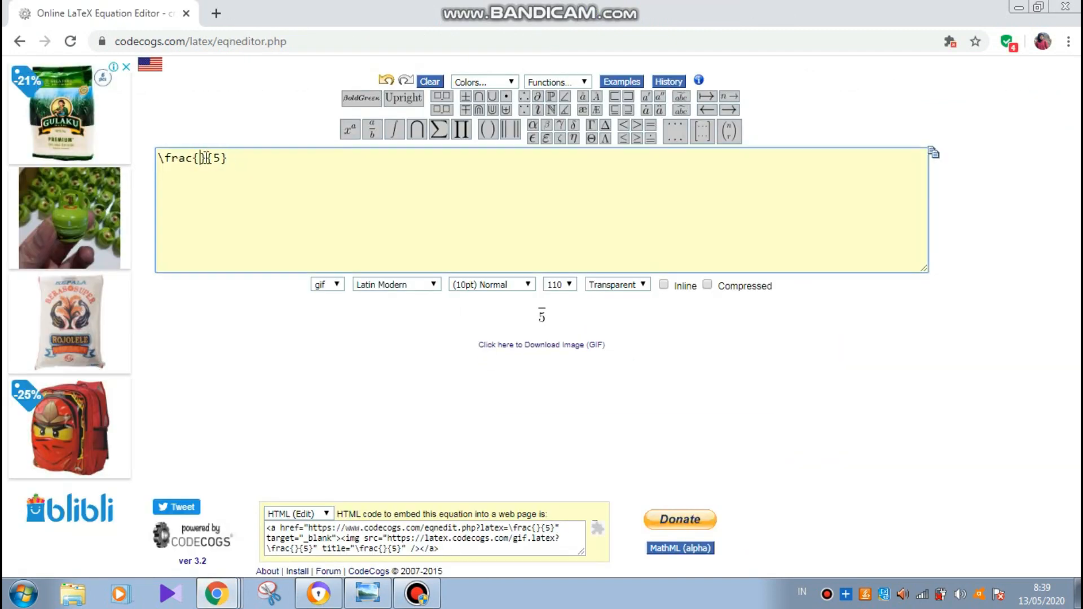
pyautogui.write('1')
pyautogui.rightClick(523, 358)
pyautogui.click(580, 455)
pyautogui.click(217, 593)
pyautogui.click(218, 556)
pyautogui.click(765, 453)
pyautogui.click(416, 181)
pyautogui.rightClick(394, 251)
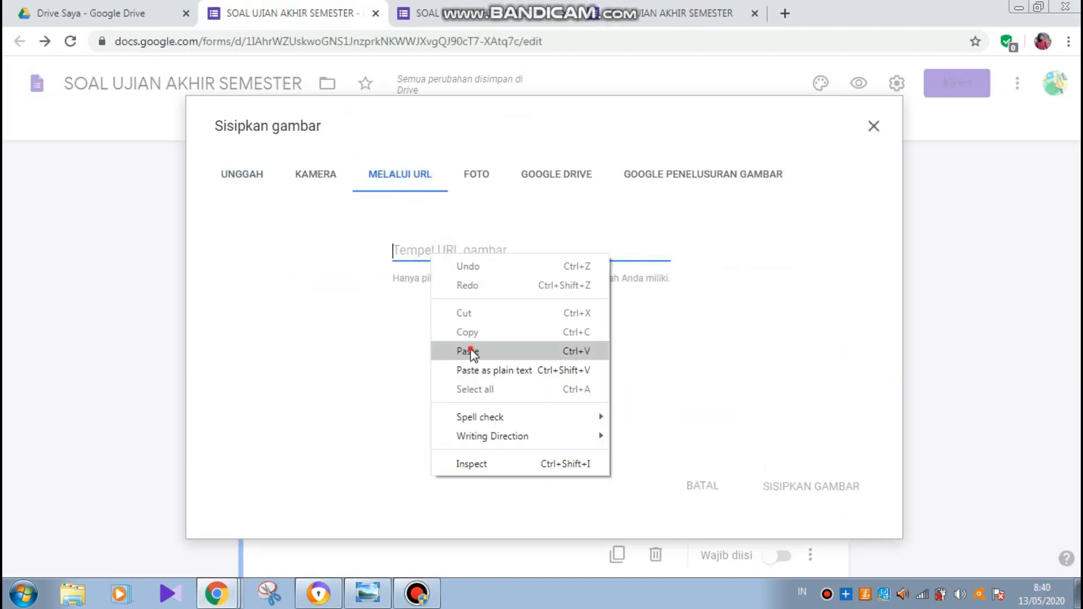
pyautogui.click(467, 350)
pyautogui.click(790, 491)
pyautogui.moveTo(1076, 445); pyautogui.dragTo(906, 455)
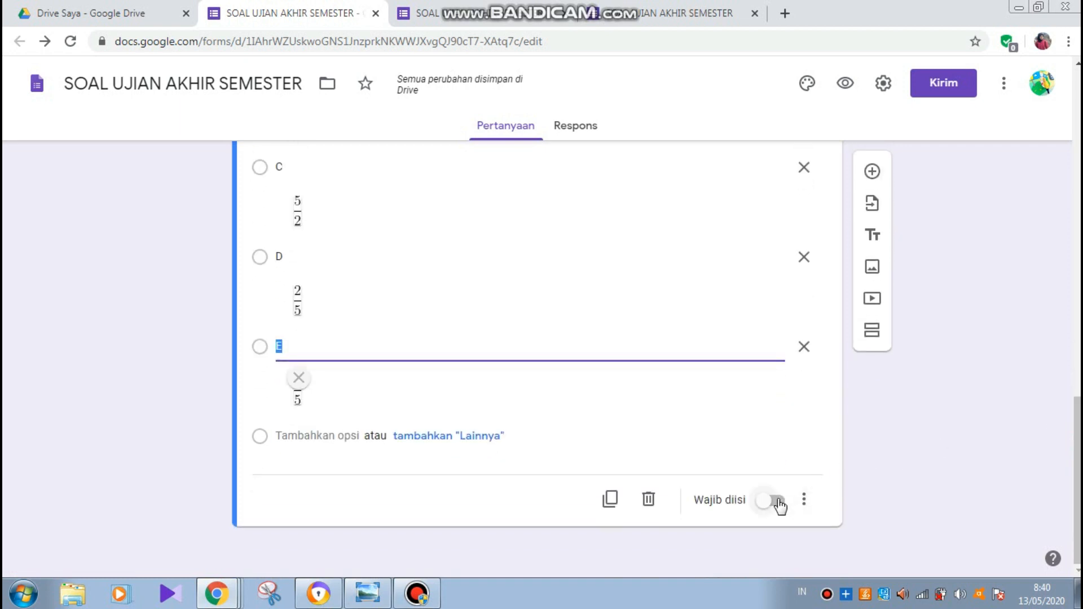
# - Make the fraction question required and add a new blank question below it
pyautogui.click(778, 502)
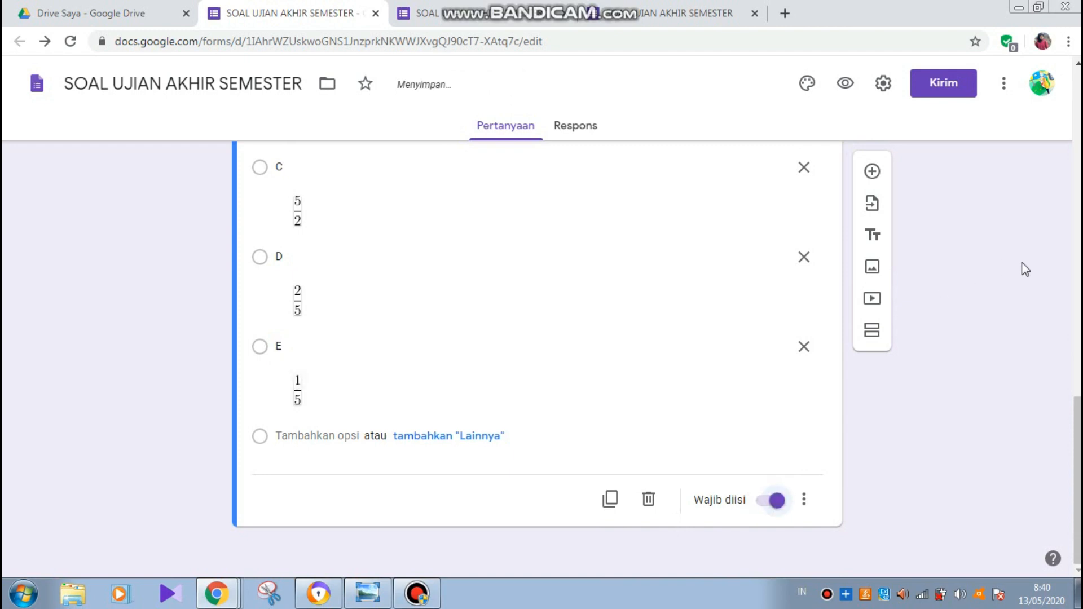
pyautogui.scroll(3, 1078, 70)
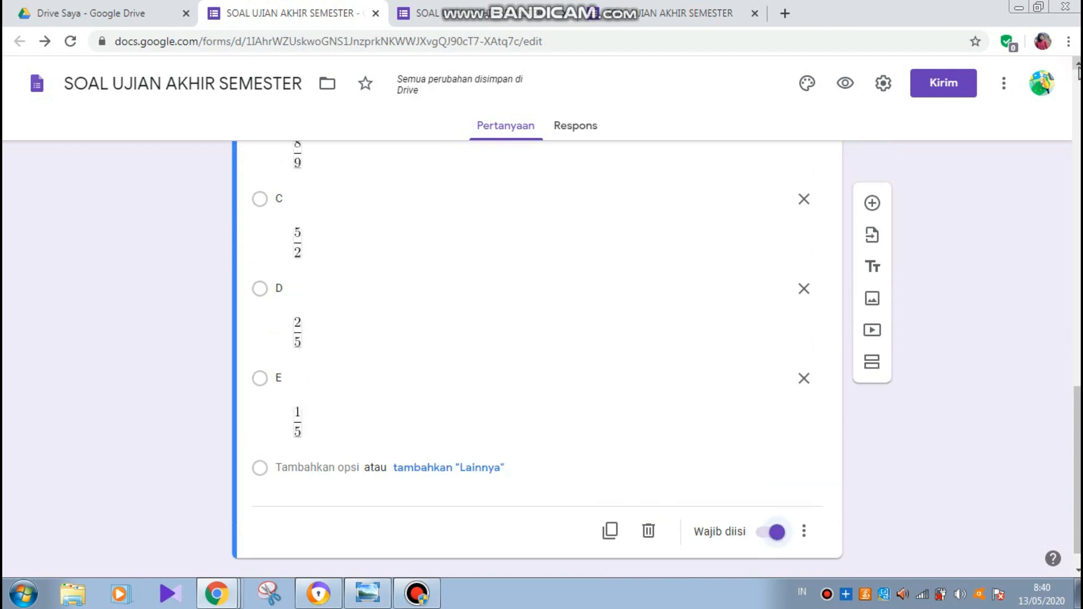
pyautogui.scroll(5, 1078, 71)
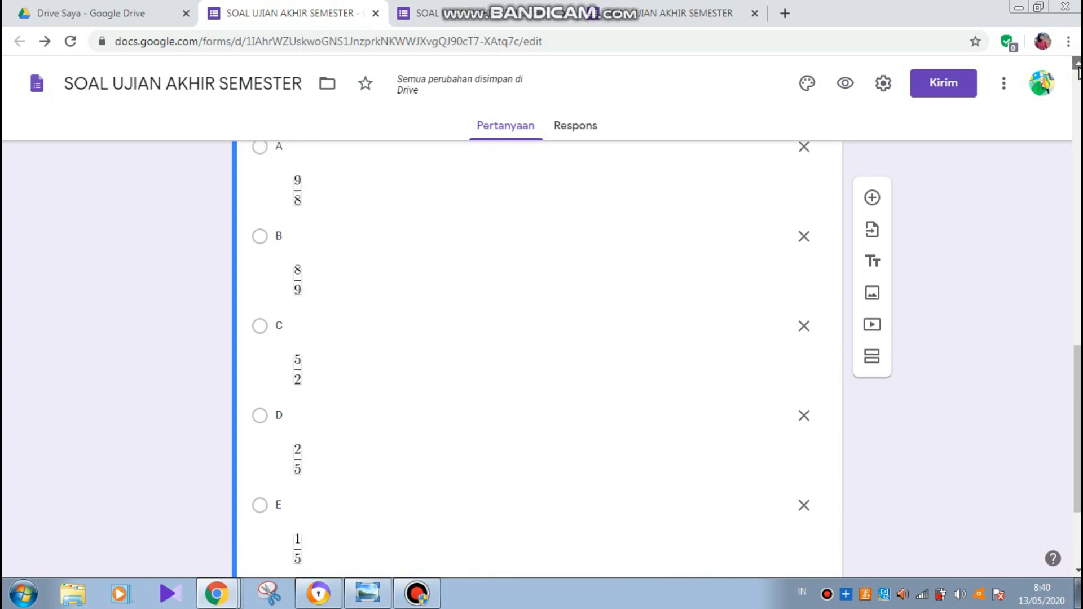
pyautogui.scroll(-2, 925, 203)
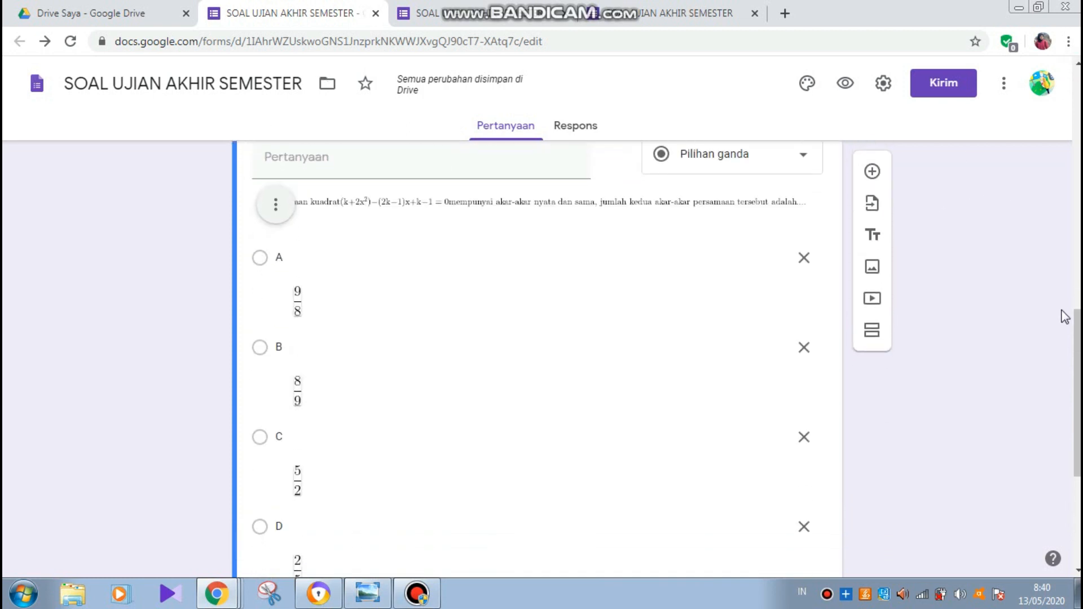
pyautogui.scroll(-2, 536, 361)
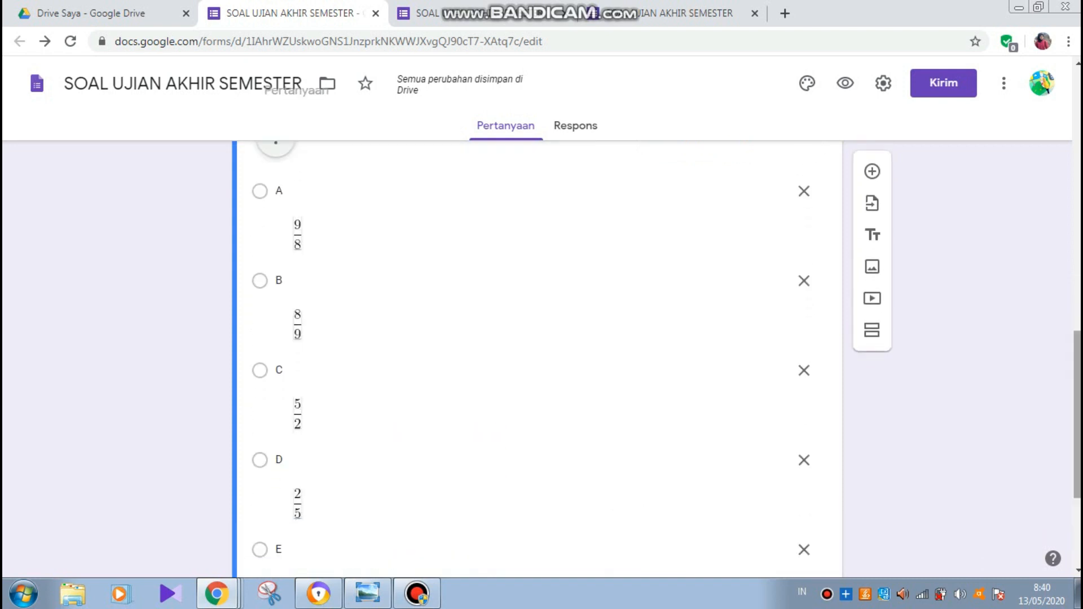
pyautogui.scroll(-5, 536, 361)
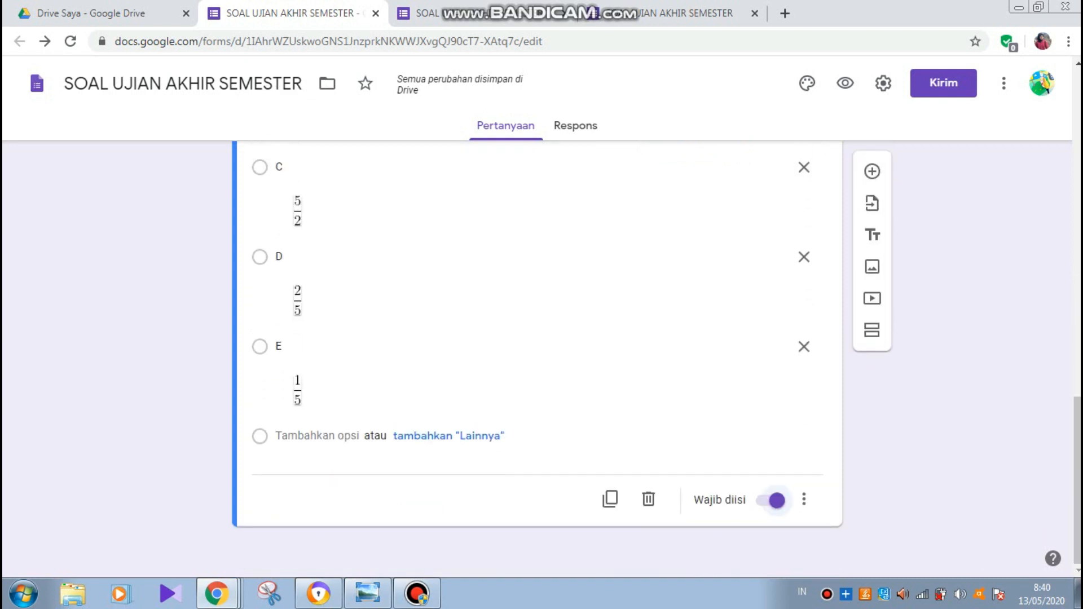
pyautogui.click(878, 179)
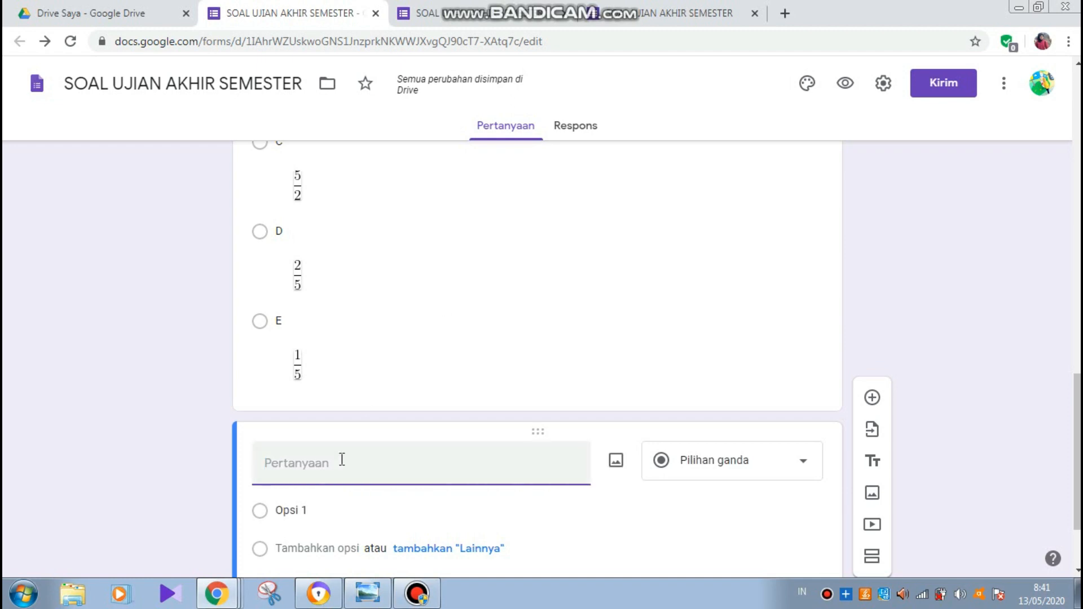
pyautogui.click(228, 603)
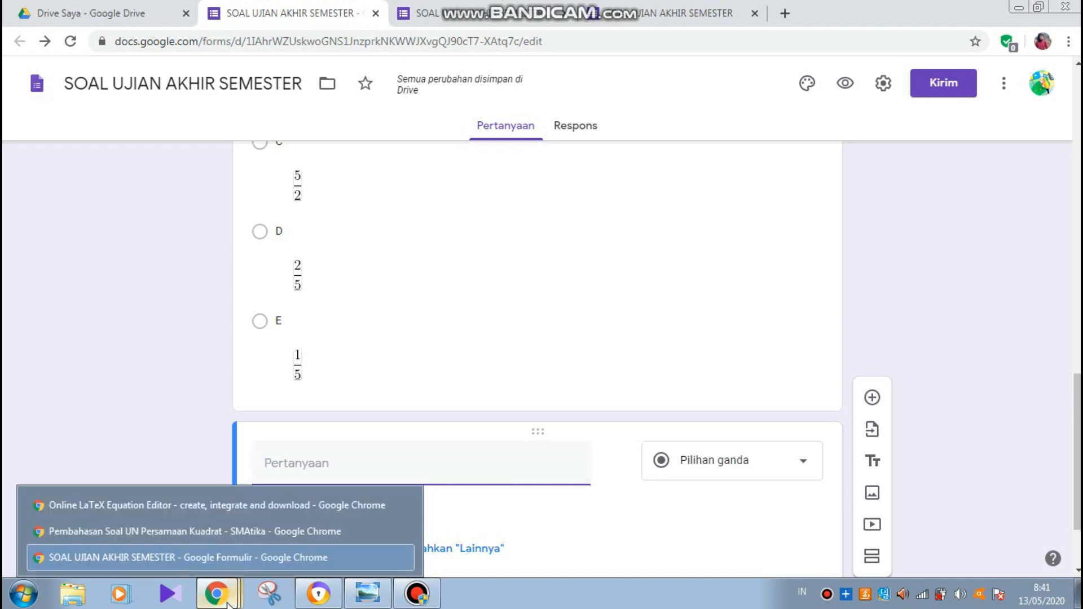
# - Show question 2 (UAN 2003, 3x²+5x+1=0) in the SMAtika article and launch Snipping Tool
pyautogui.click(208, 536)
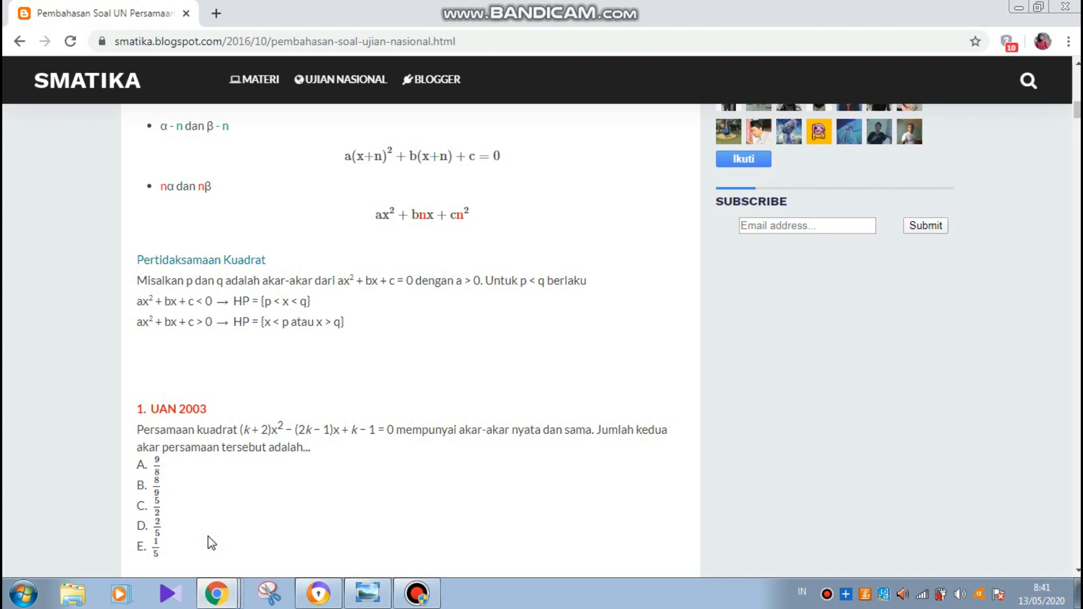
pyautogui.scroll(-8, 211, 542)
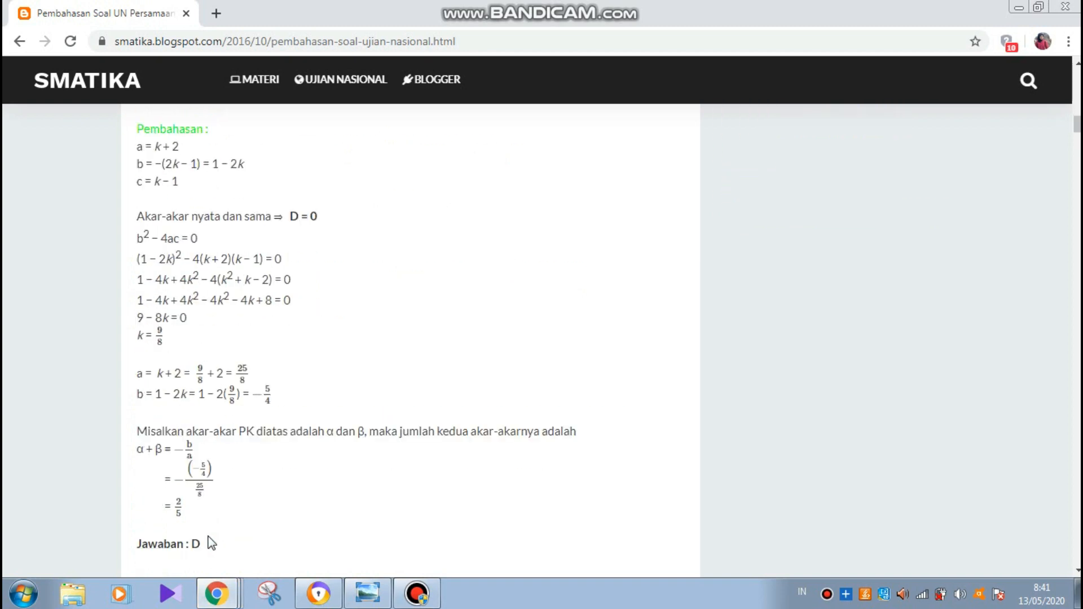
pyautogui.scroll(-8, 211, 543)
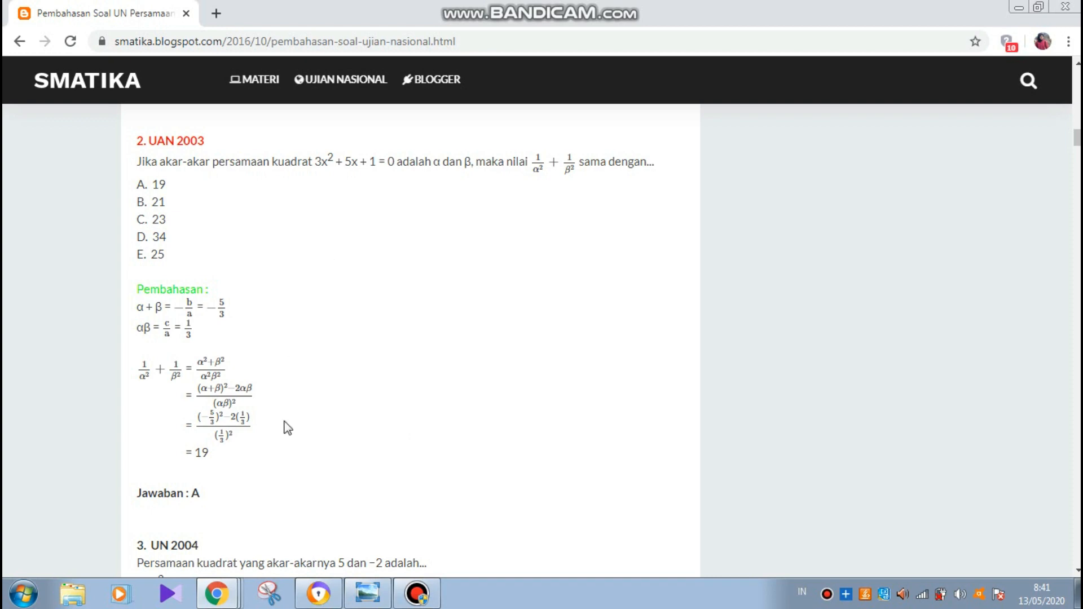
pyautogui.click(271, 598)
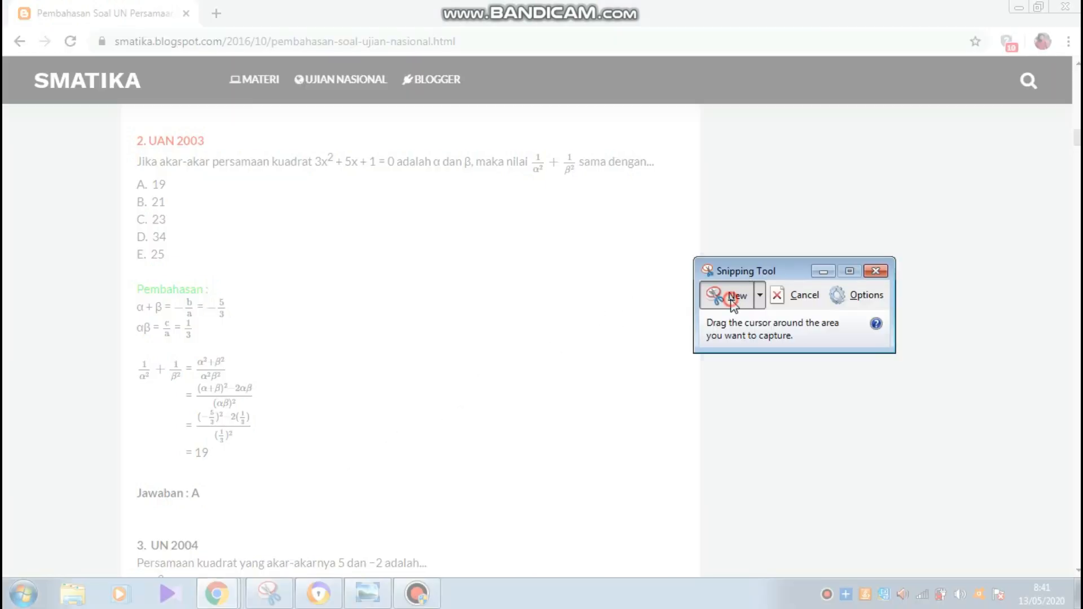
# - Capture the question 2 statement from the SMAtika page in a fresh snip
pyautogui.click(730, 299)
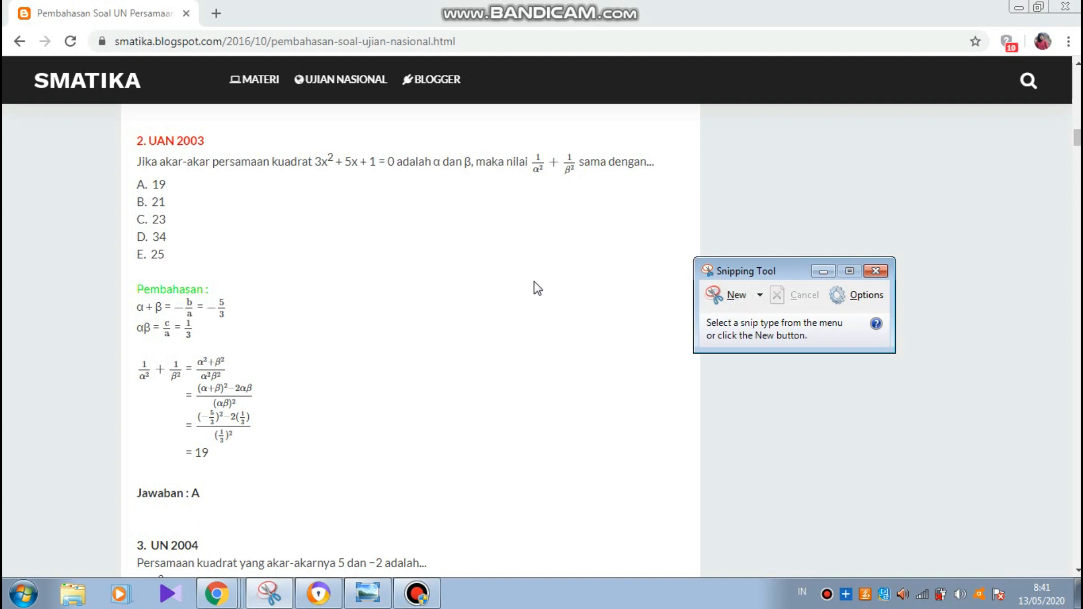
pyautogui.click(727, 293)
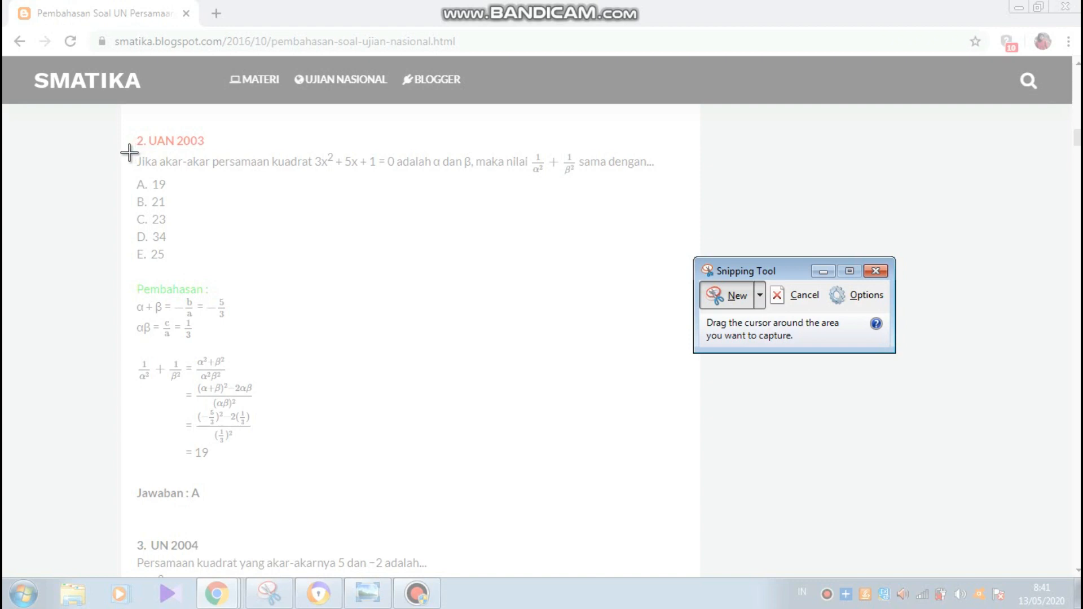
pyautogui.moveTo(126, 152); pyautogui.dragTo(672, 179)
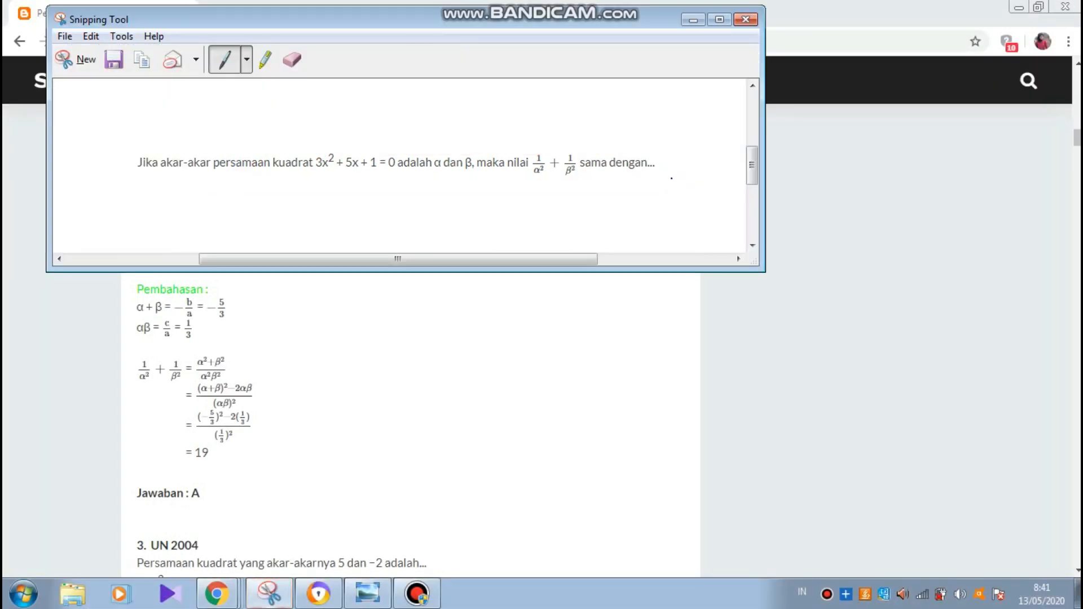
# - Save the snip as PNG 'soal no 2' in the soal online folder
pyautogui.click(114, 61)
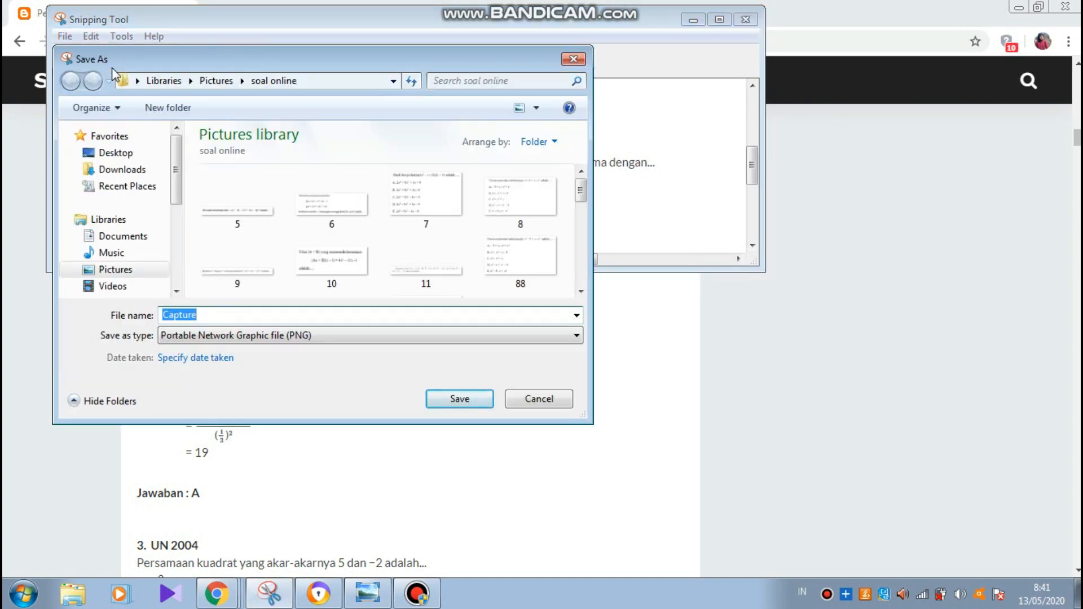
pyautogui.write('s')
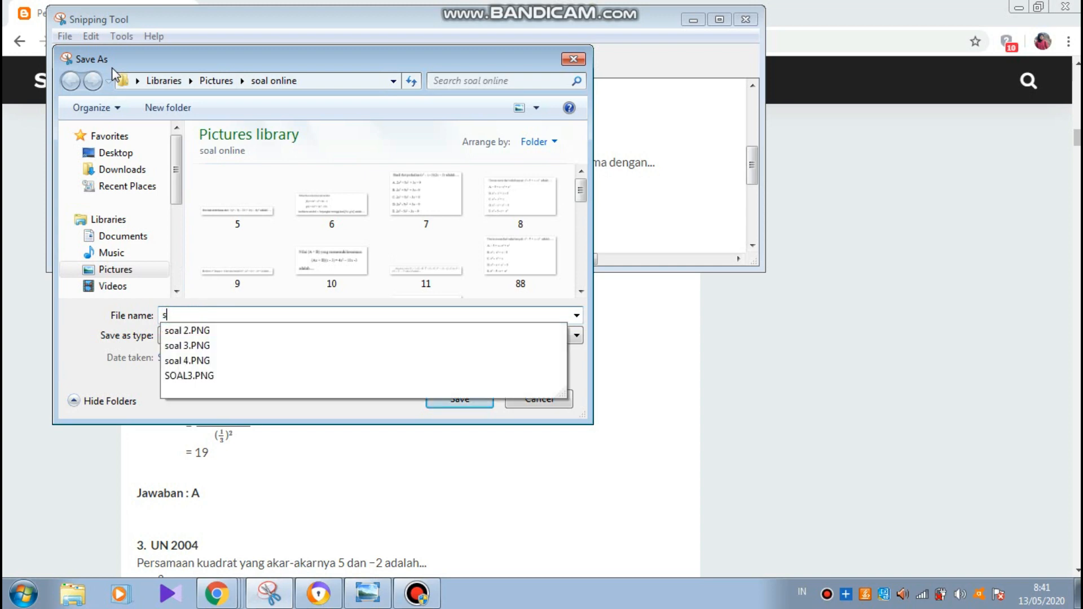
pyautogui.write('oal no')
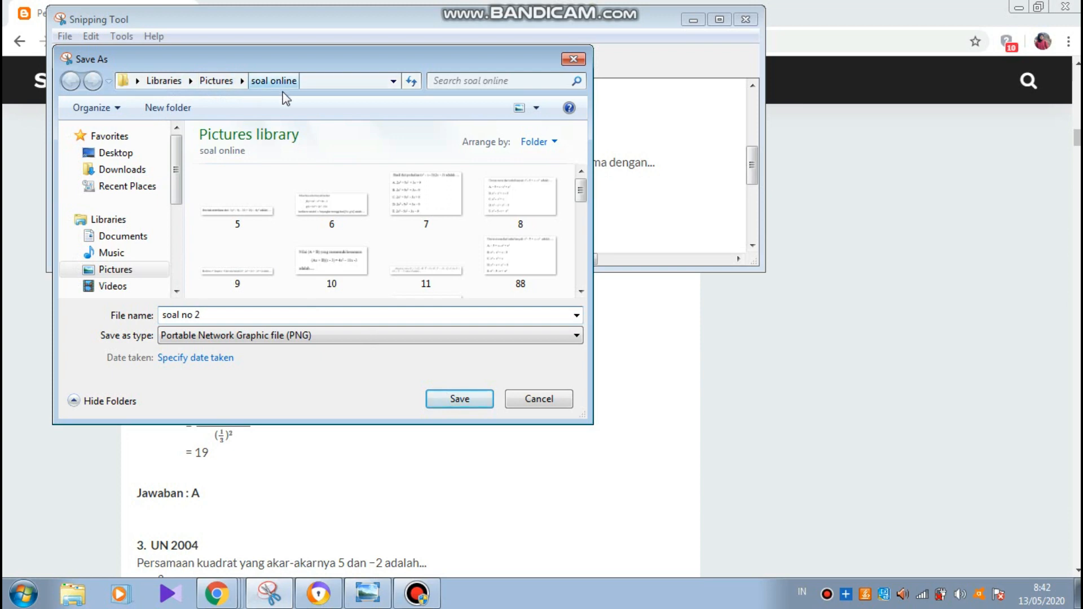
pyautogui.click(443, 401)
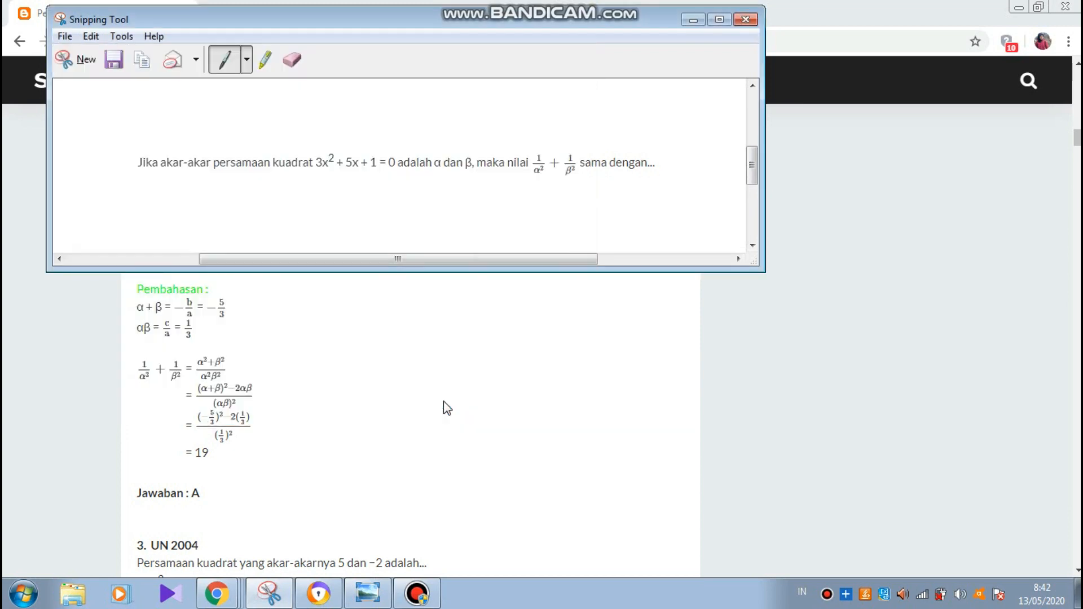
pyautogui.click(694, 19)
pyautogui.click(217, 594)
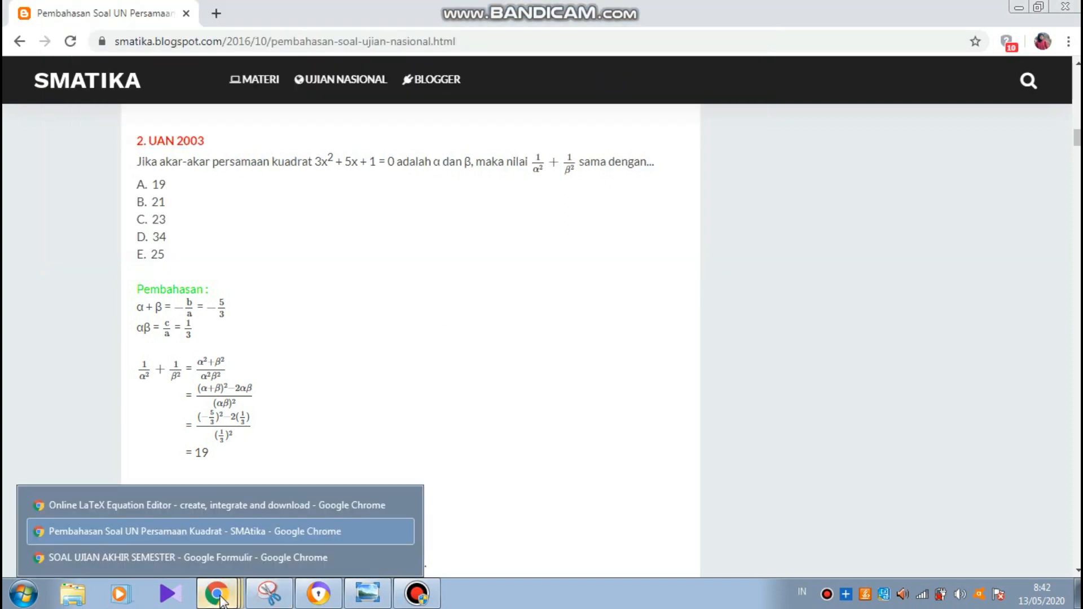
# - Upload the 'soal no 2' image (3x²+5x+1=0, α and β) into the new multiple-choice question
pyautogui.click(208, 563)
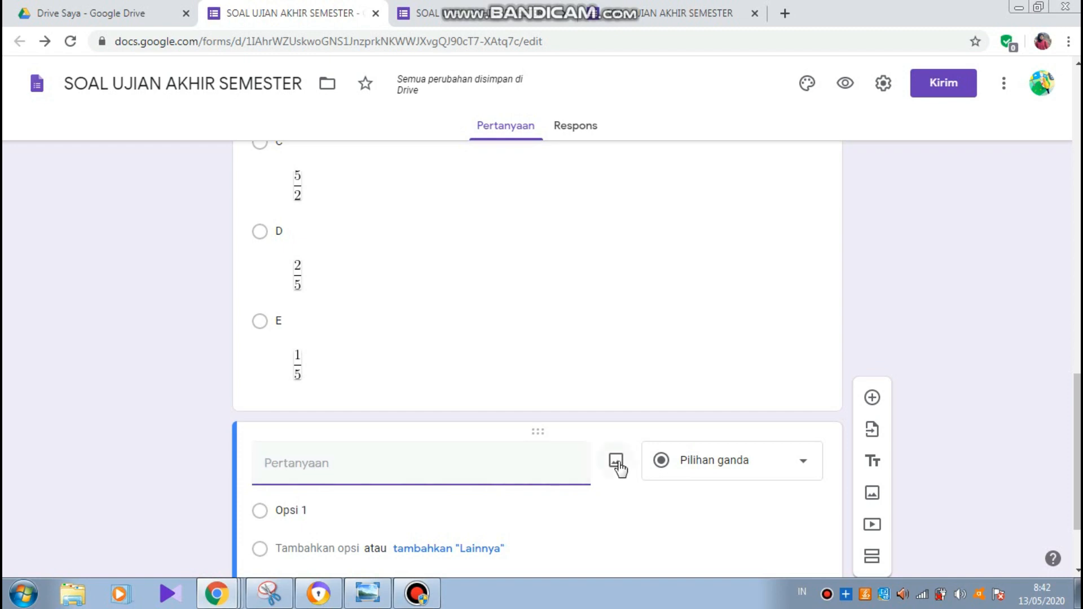
pyautogui.click(616, 461)
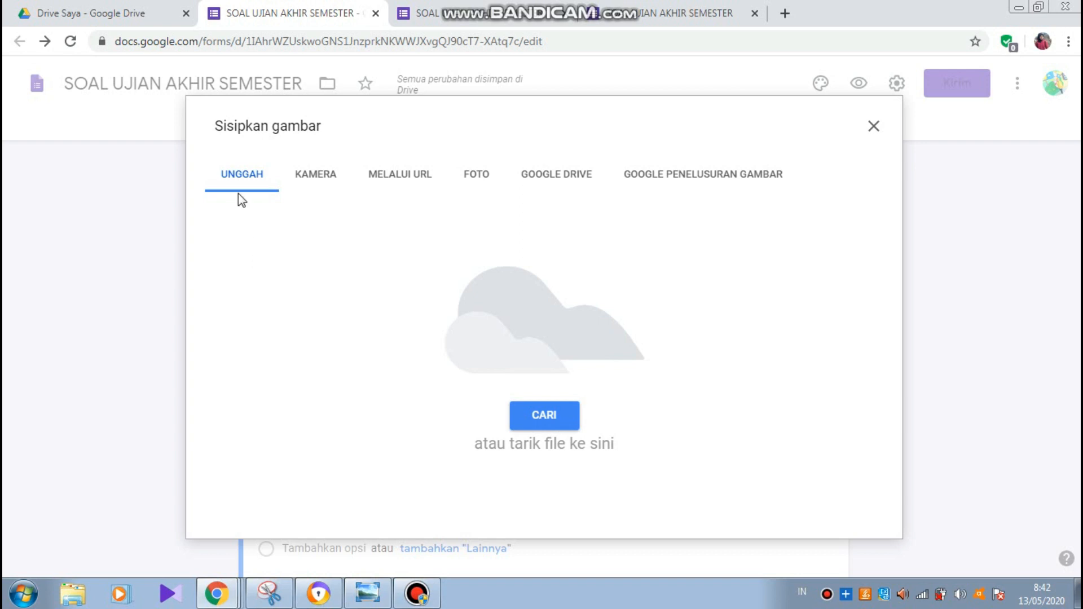
pyautogui.click(551, 423)
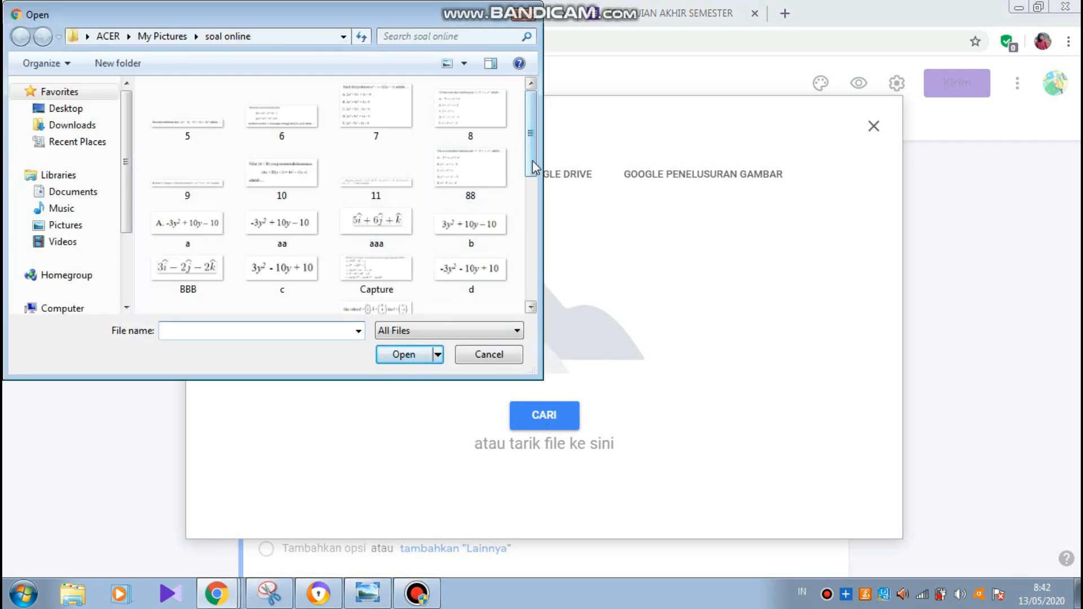
pyautogui.moveTo(534, 166); pyautogui.dragTo(531, 306)
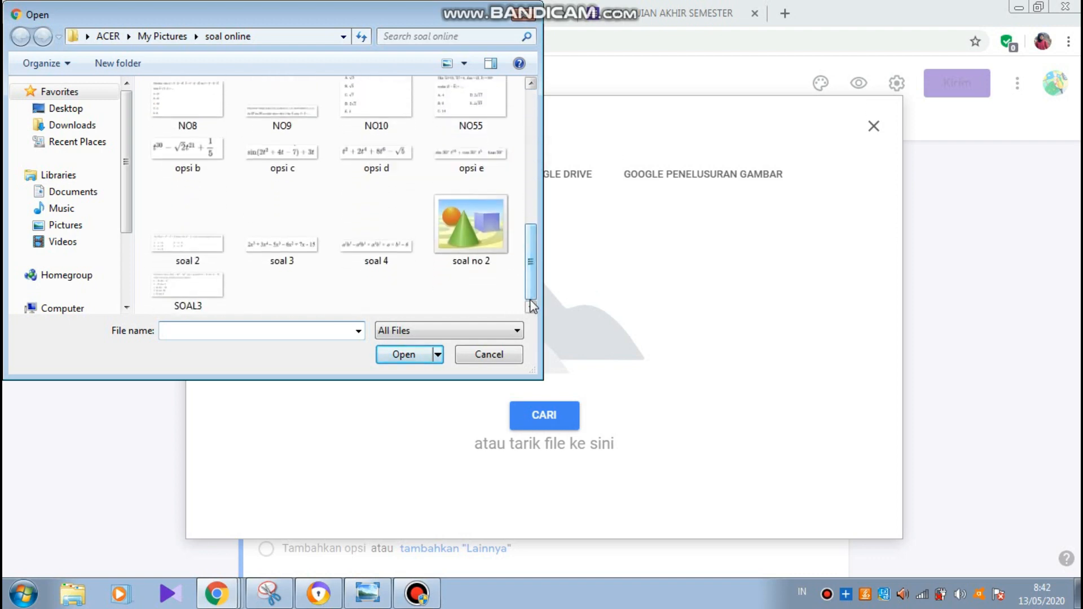
pyautogui.click(471, 248)
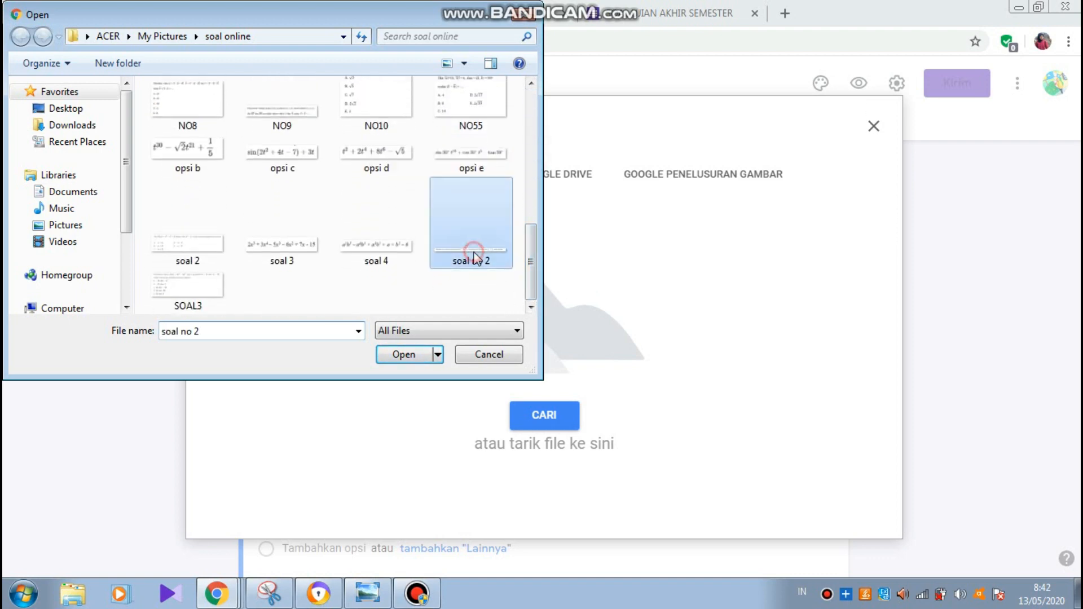
pyautogui.click(414, 356)
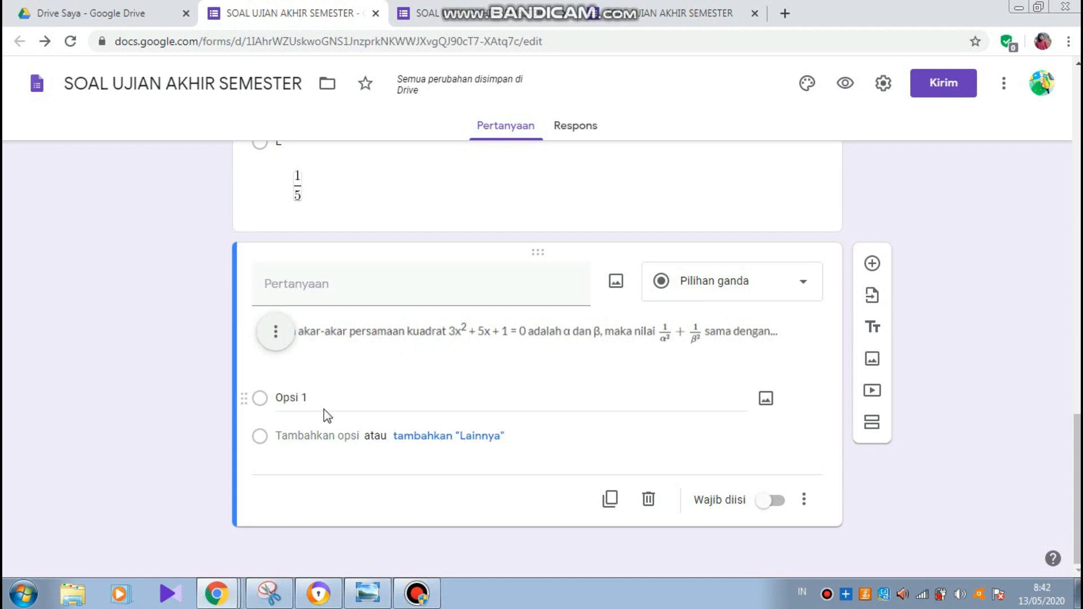
# - Enter question 2's answer options A. 19 and B. 21 through E. 25
pyautogui.click(292, 397)
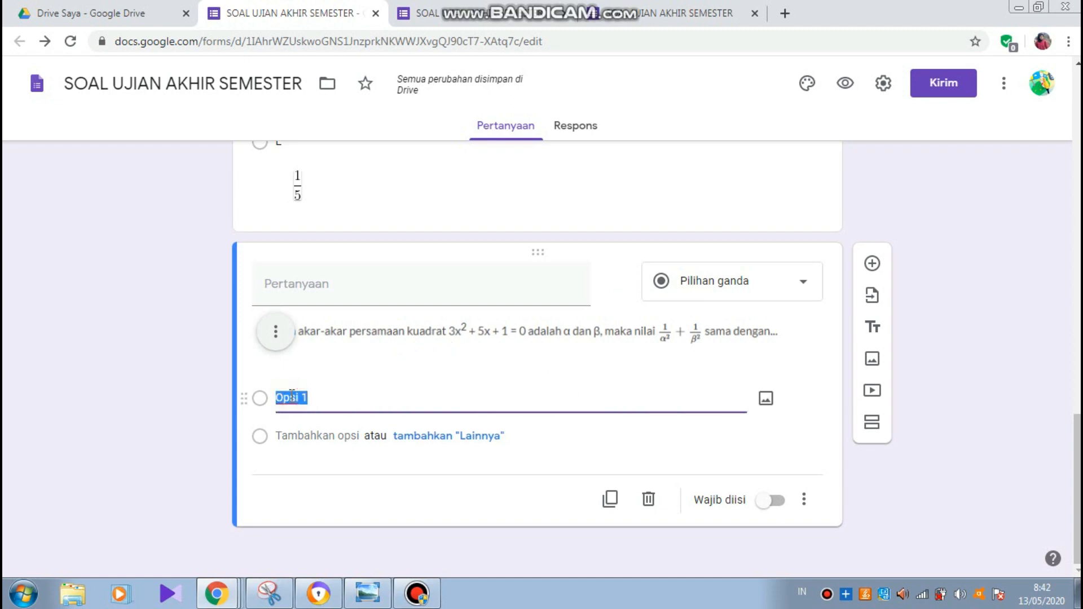
pyautogui.write('A')
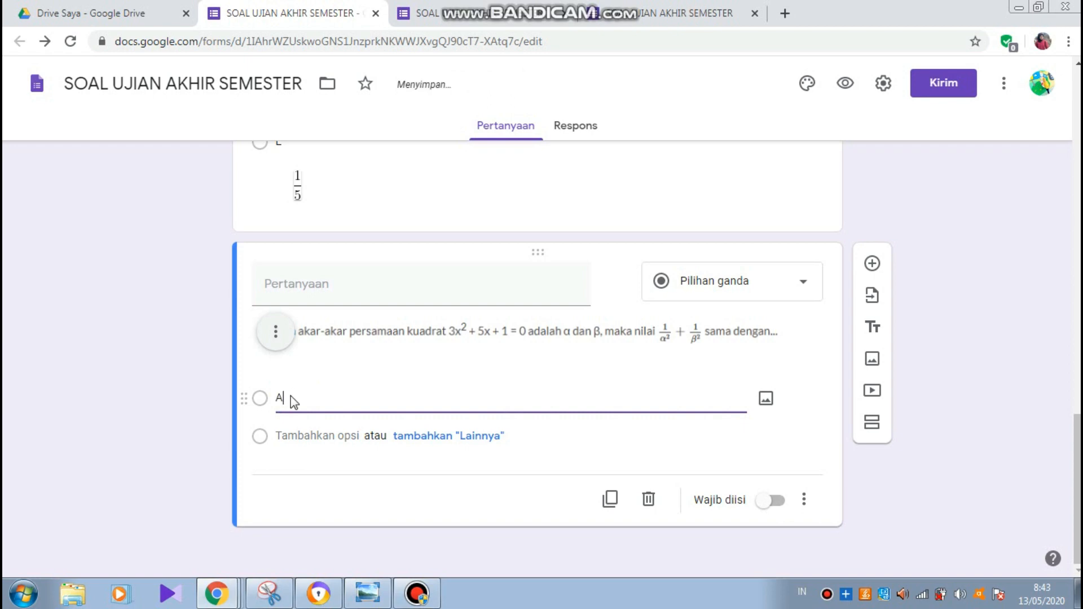
pyautogui.moveTo(226, 593)
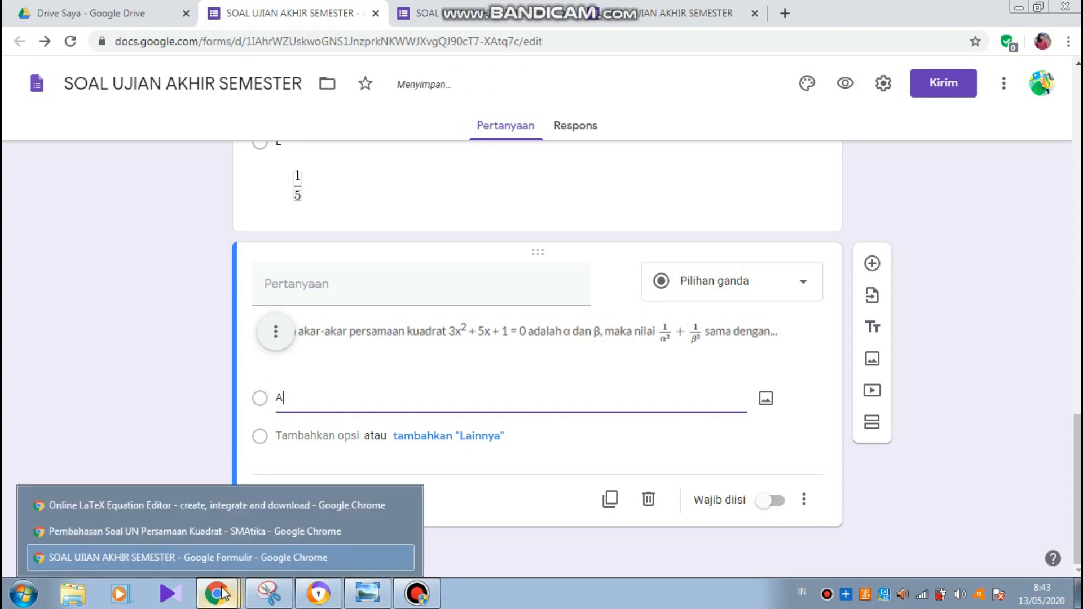
pyautogui.click(242, 529)
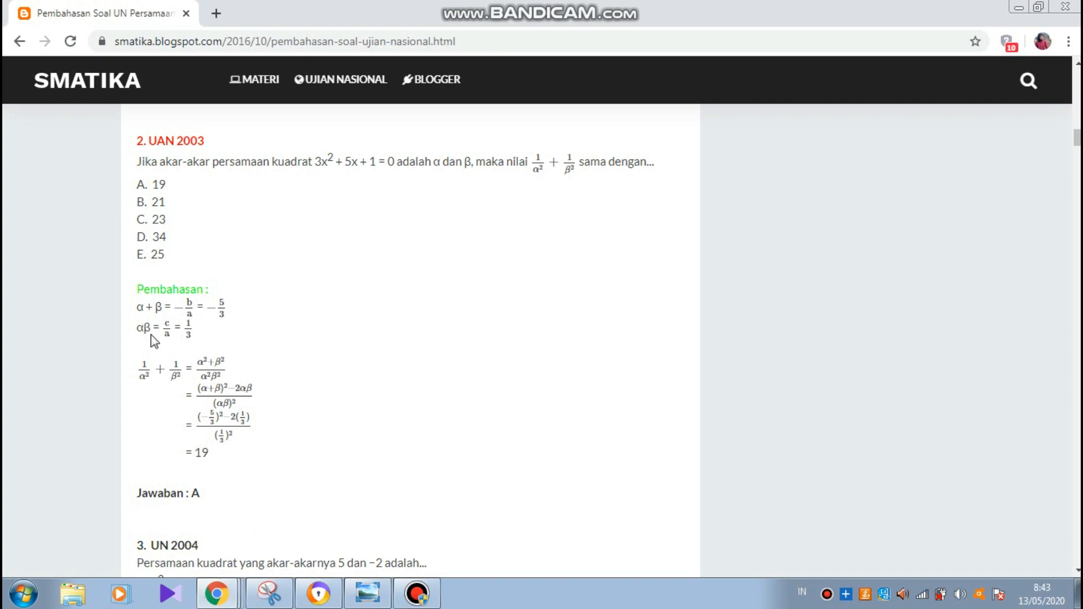
pyautogui.moveTo(216, 591)
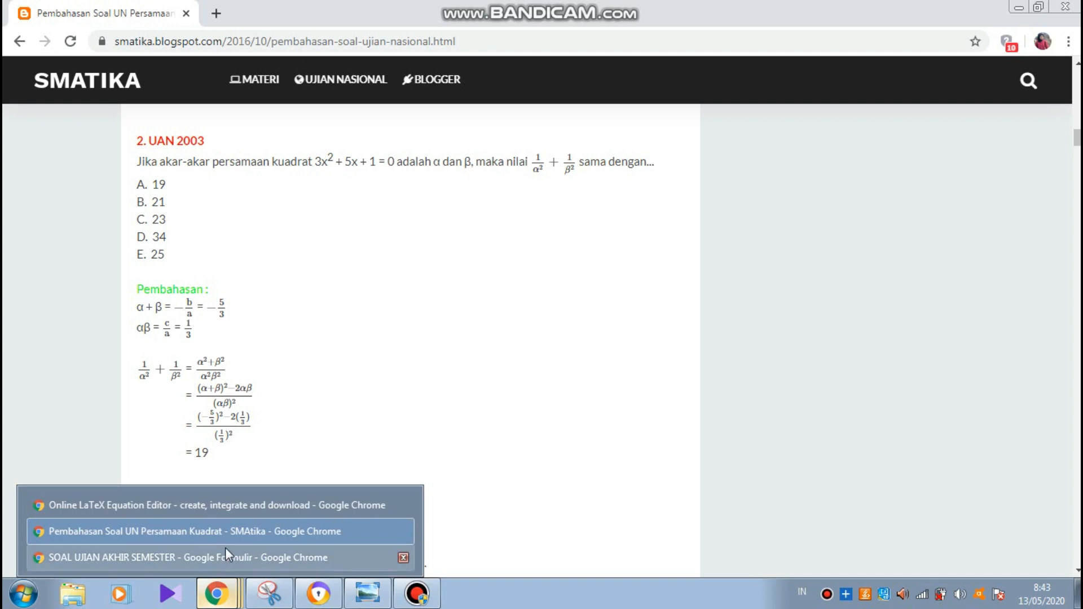
pyautogui.click(227, 552)
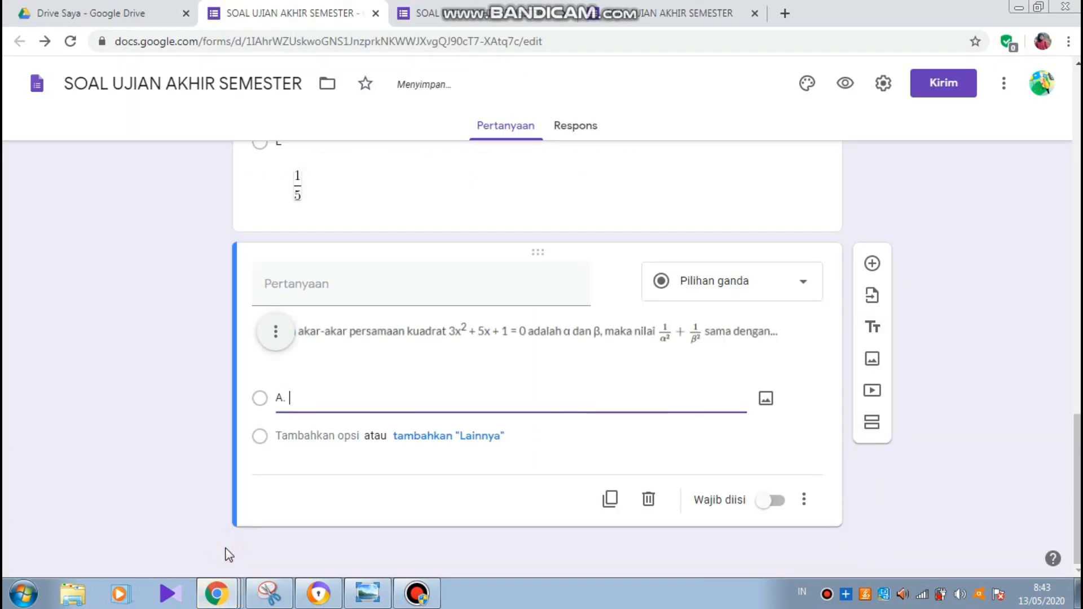
pyautogui.write('19')
pyautogui.press('Return')
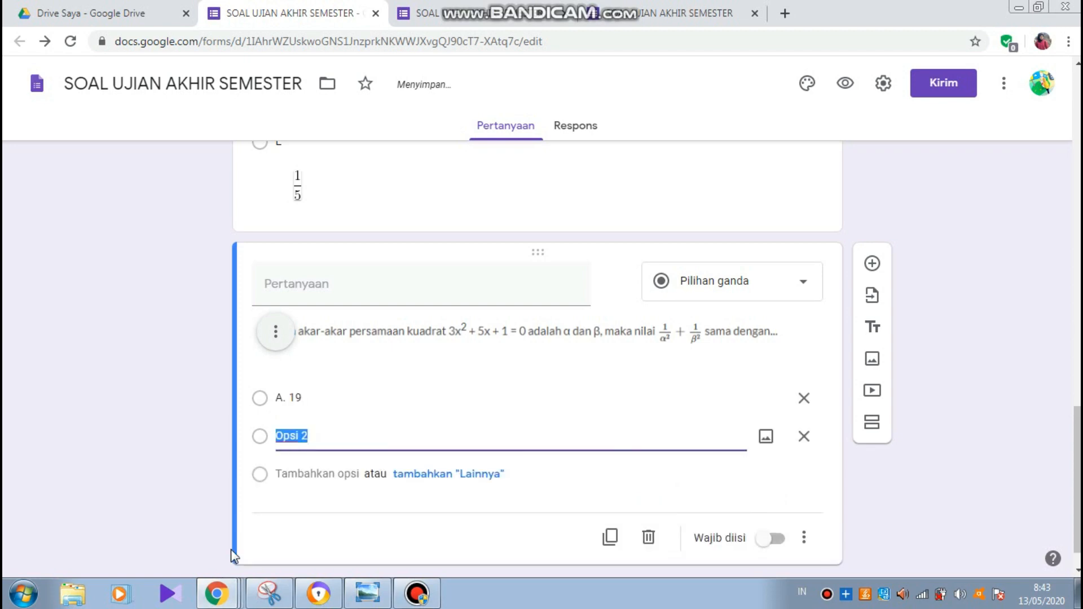
pyautogui.write('B. 21')
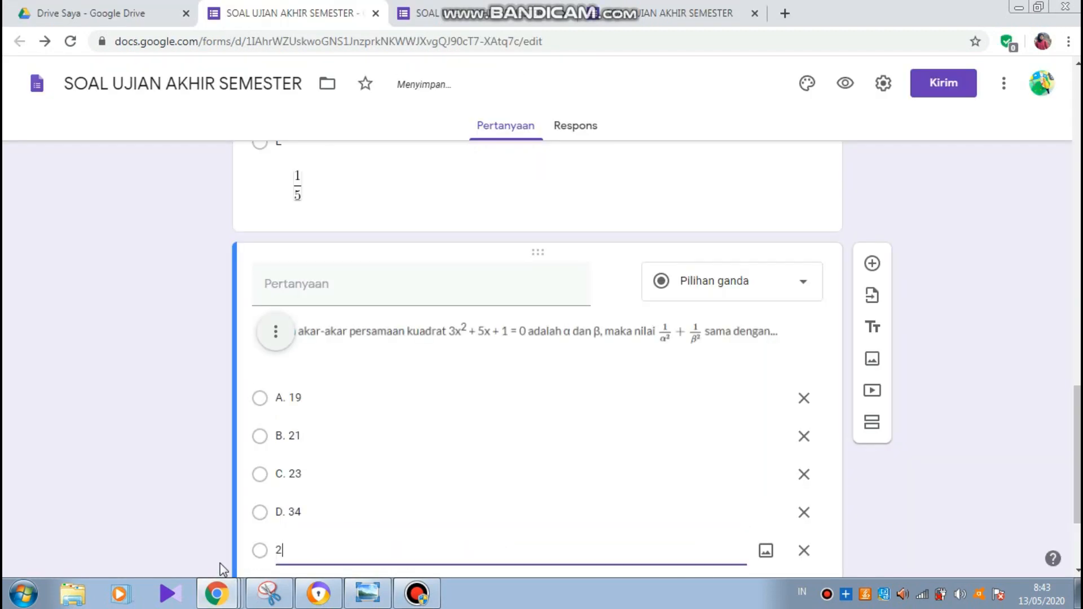
pyautogui.write('E. 25')
# - Make question 2 required and add a new blank question below it
pyautogui.scroll(-3, 223, 568)
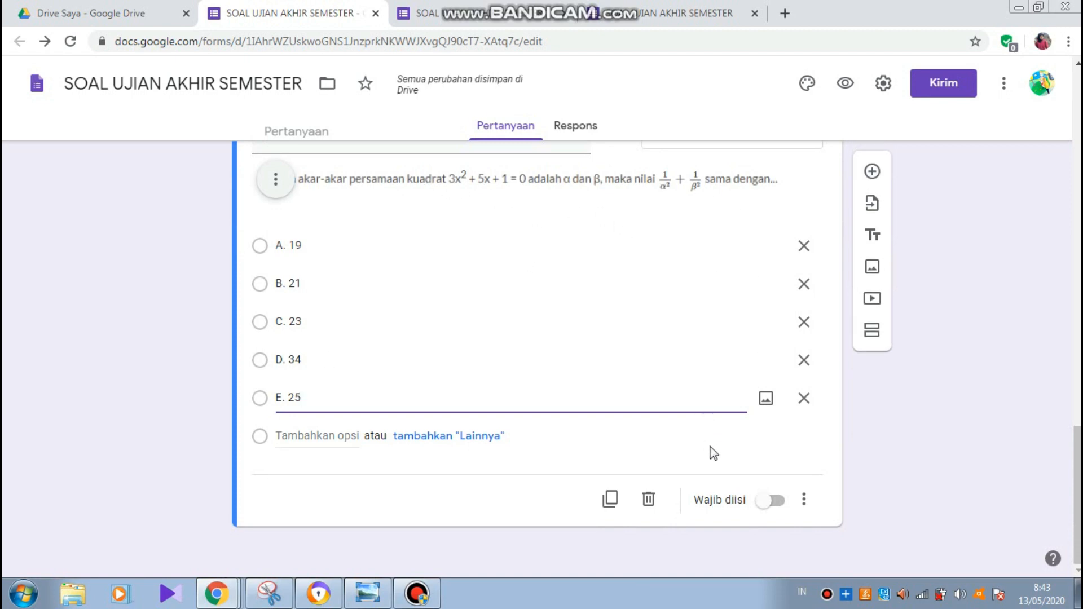
pyautogui.click(777, 501)
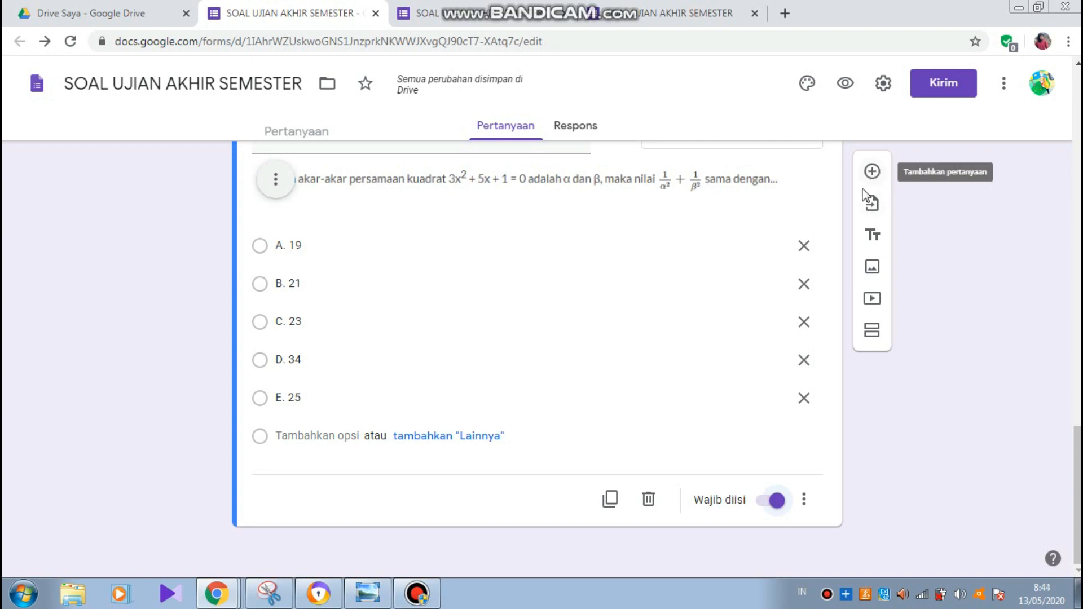
pyautogui.click(872, 173)
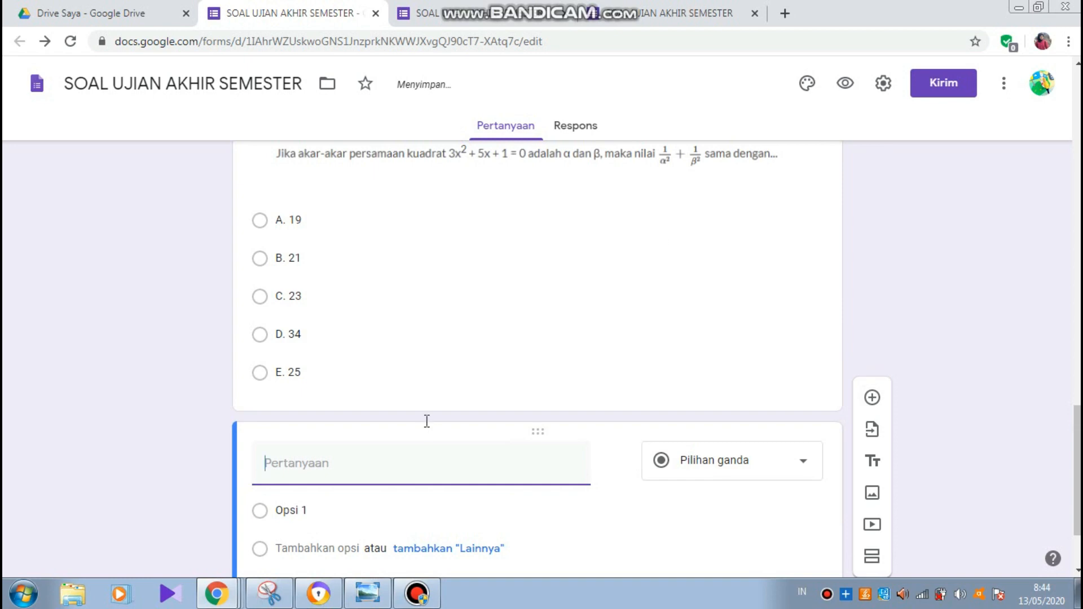
# - Scroll the SMATIKA page to problem 3 (UN 2004), the quadratic with roots 5 and −2
pyautogui.moveTo(213, 601)
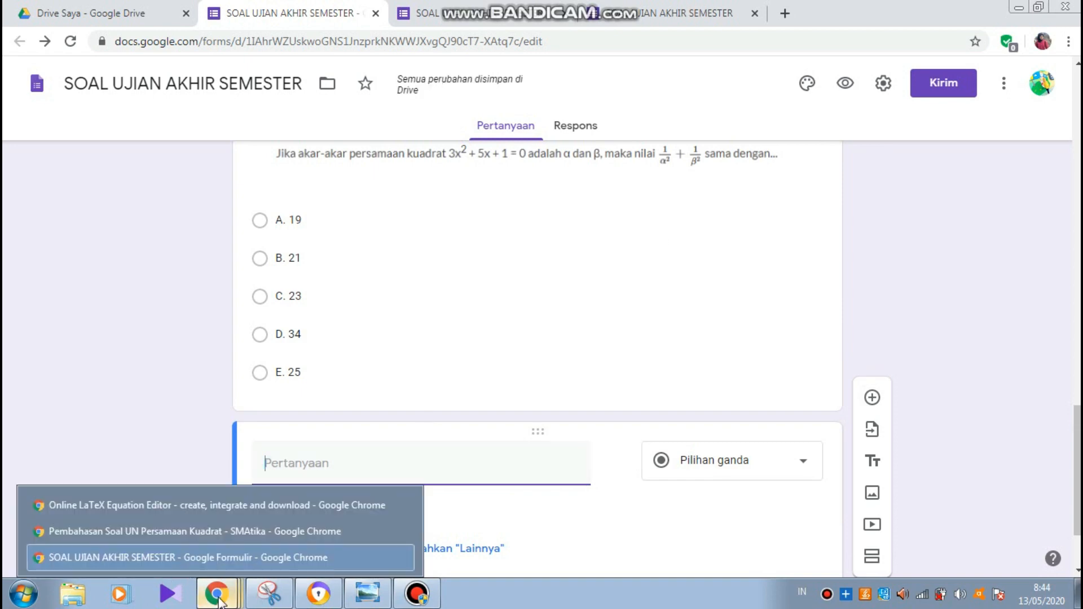
pyautogui.click(221, 539)
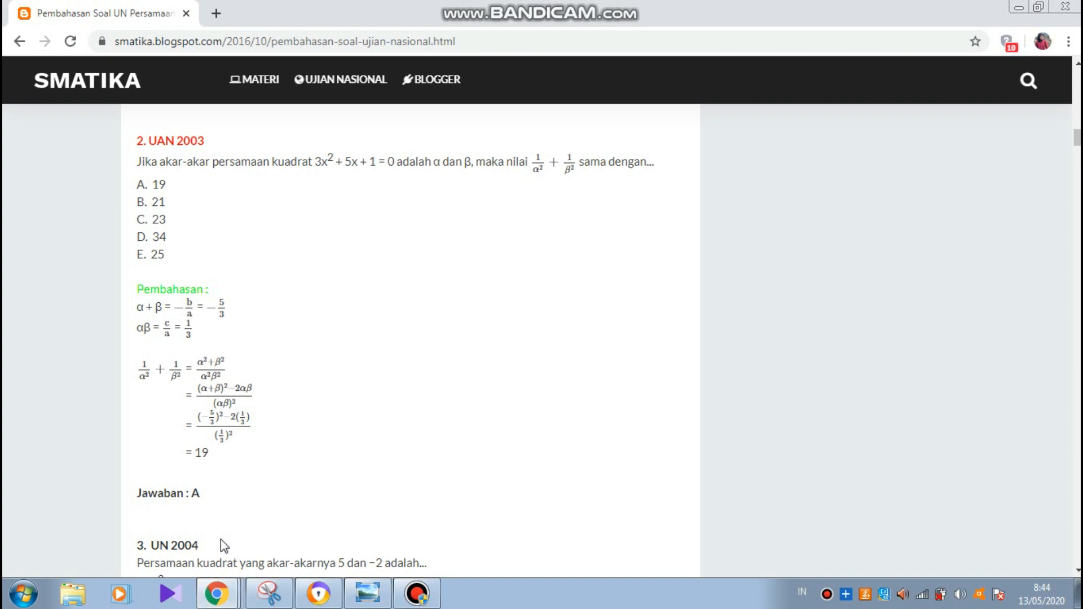
pyautogui.scroll(-8, 221, 540)
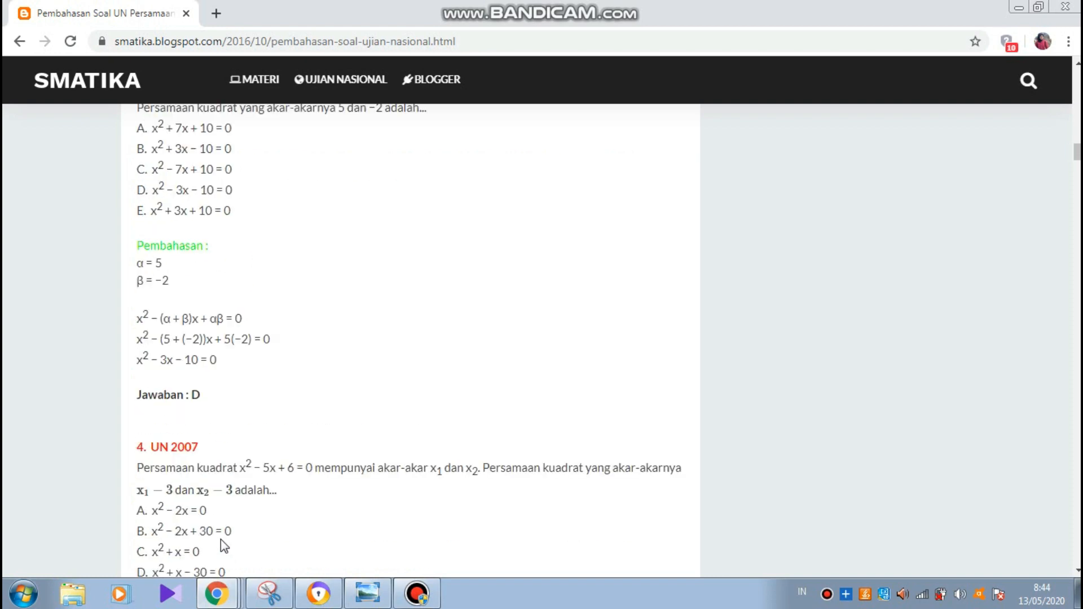
pyautogui.scroll(8, 221, 539)
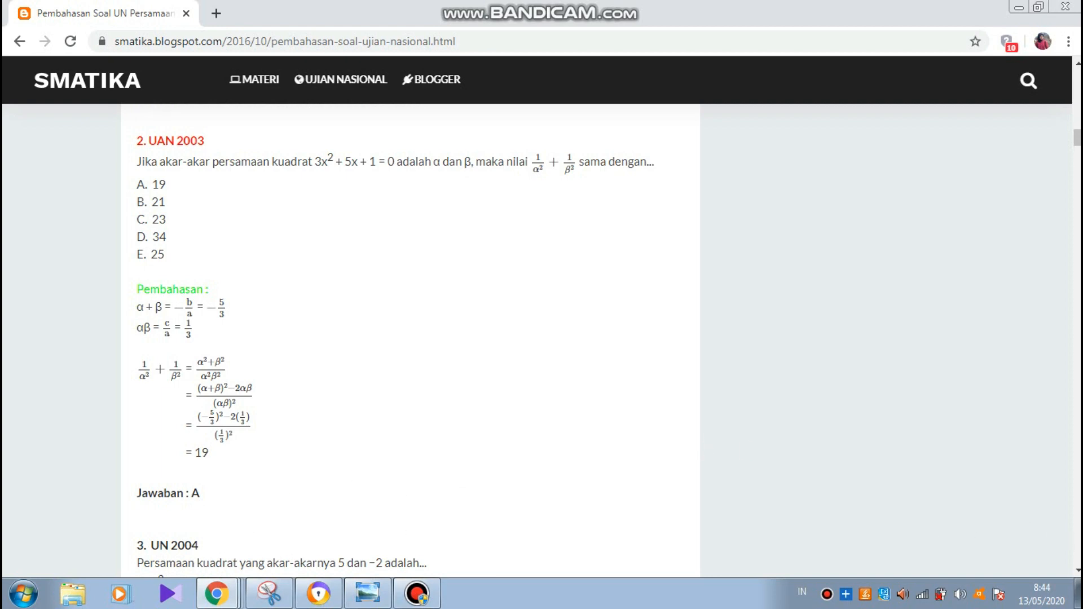
pyautogui.click(1077, 570)
pyautogui.scroll(-4, 410, 338)
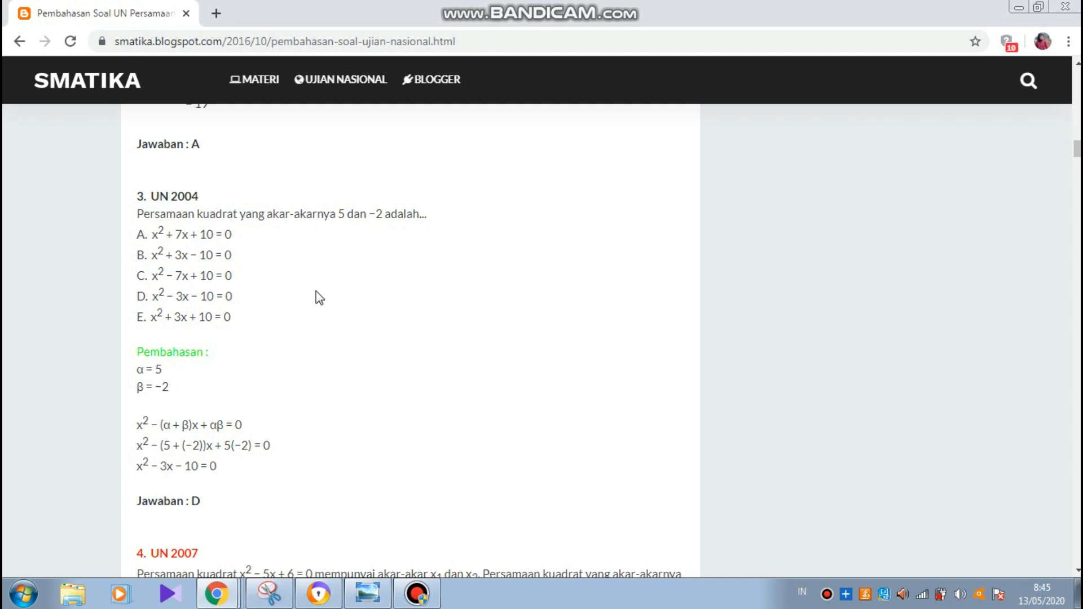
# - Capture problem 3's question and its five options A–E in a new snip
pyautogui.click(273, 603)
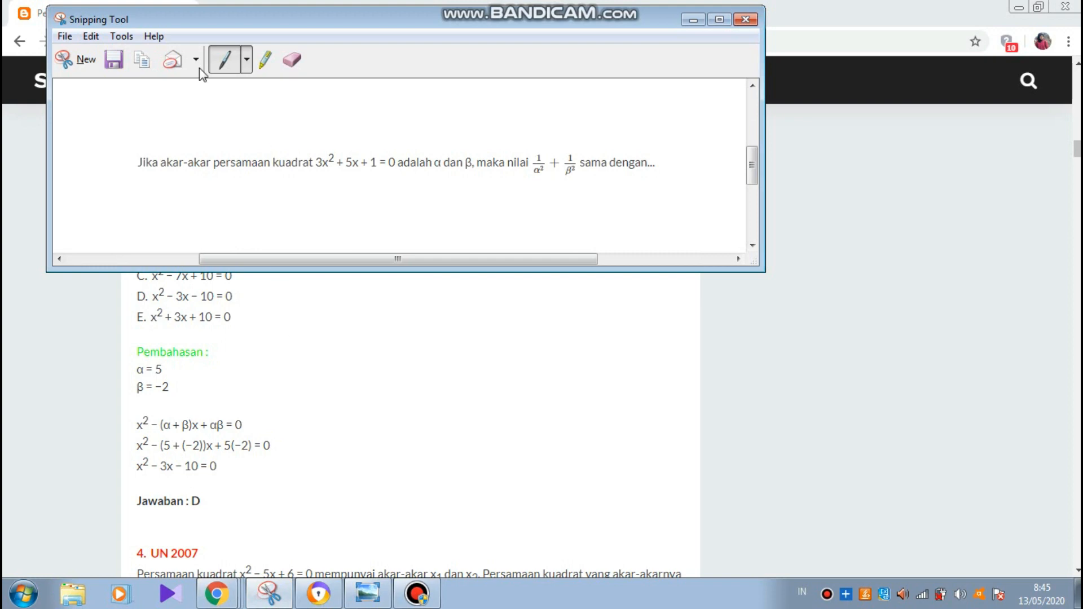
pyautogui.click(84, 59)
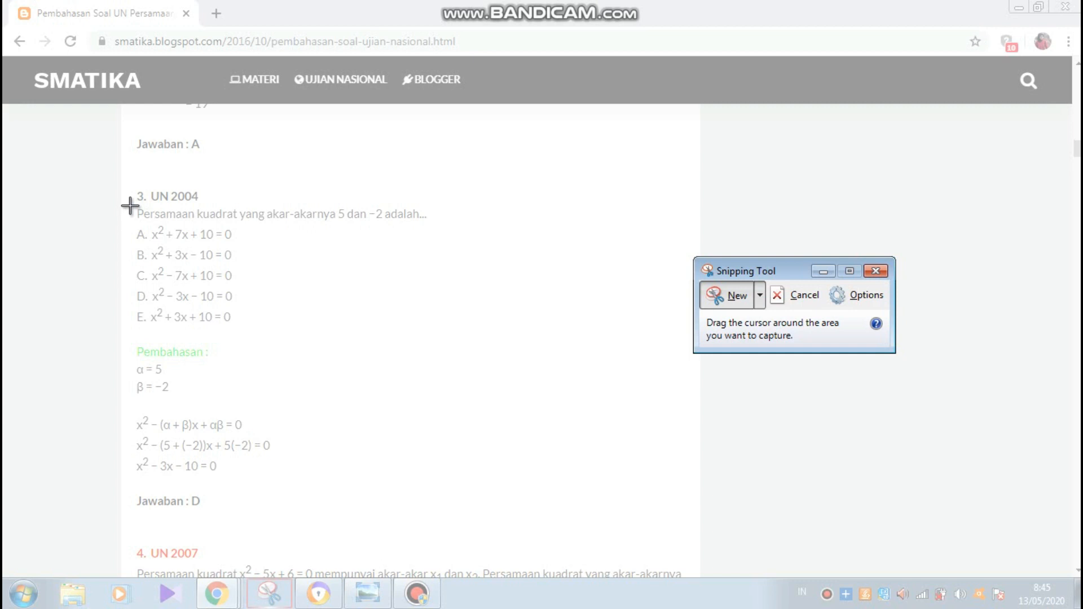
pyautogui.moveTo(130, 206); pyautogui.dragTo(438, 326)
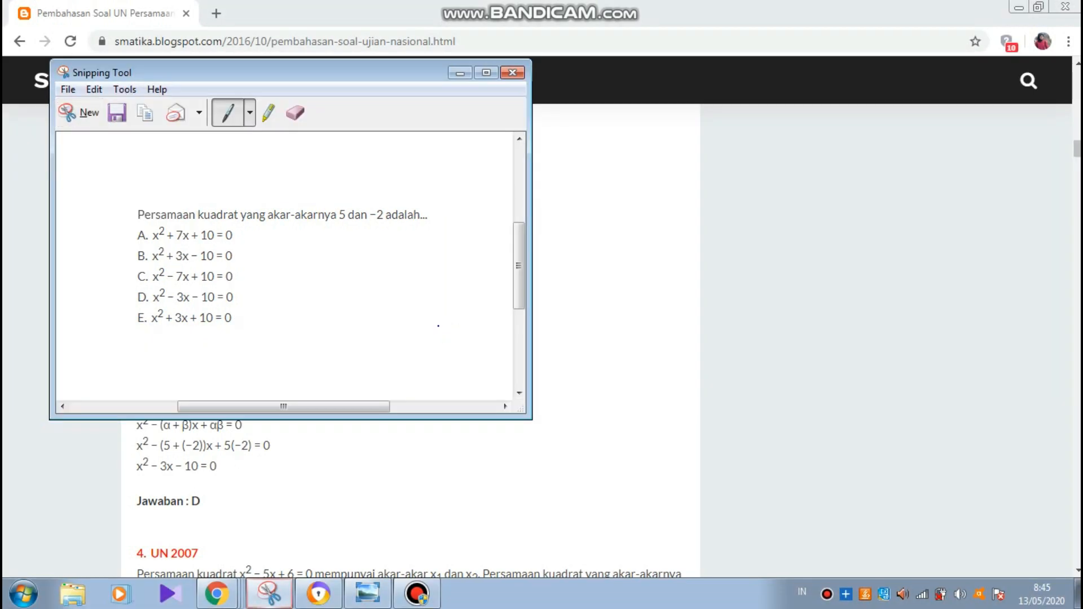
# - Save the snip as PNG 'SOAL NO 3' in the soal online folder
pyautogui.click(117, 113)
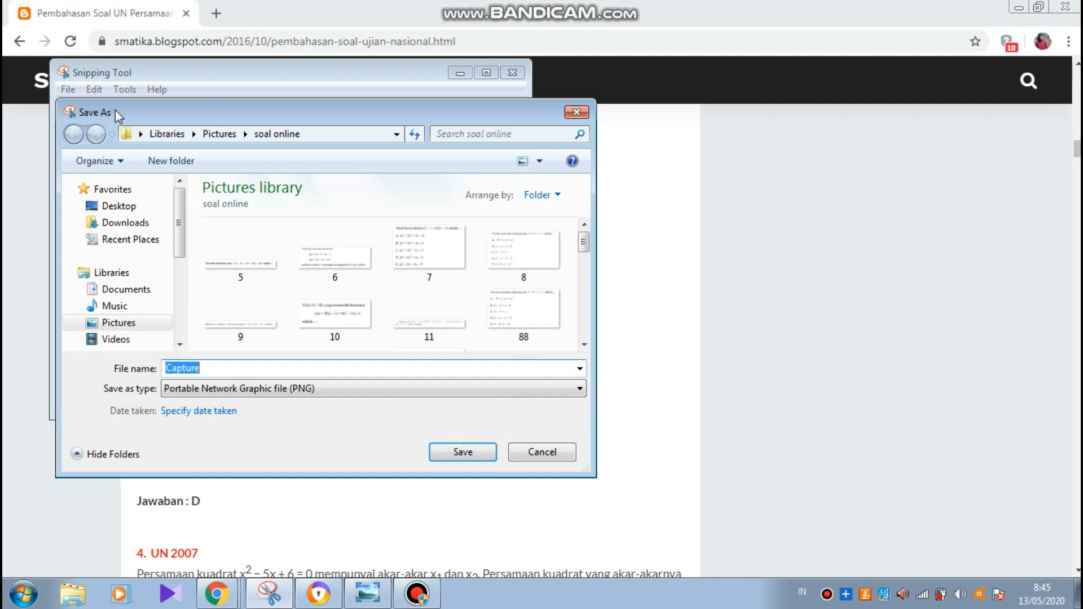
pyautogui.write('SOAL NO ')
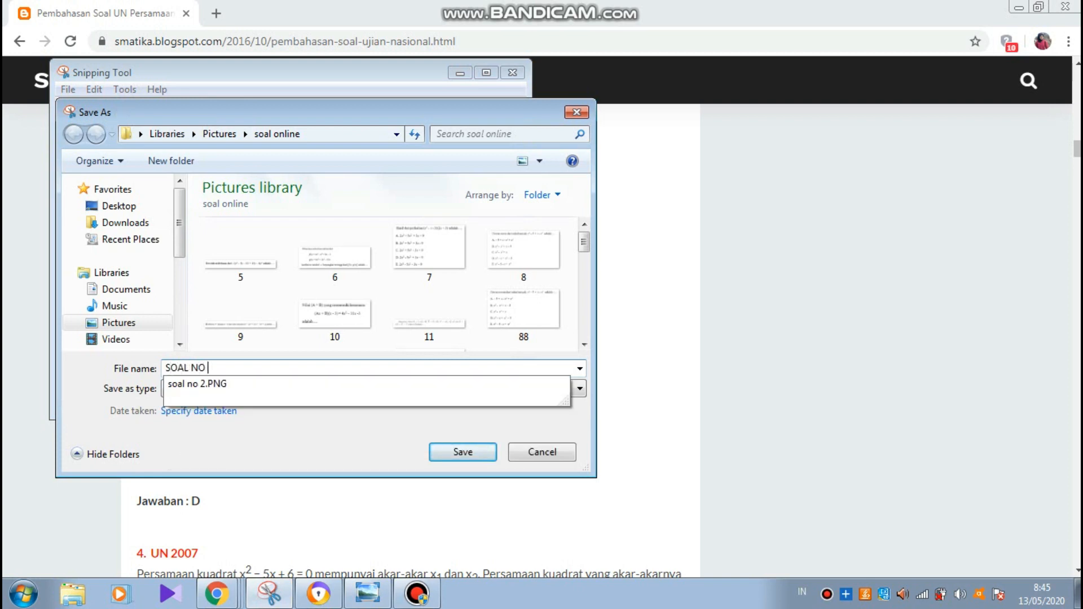
pyautogui.write('3')
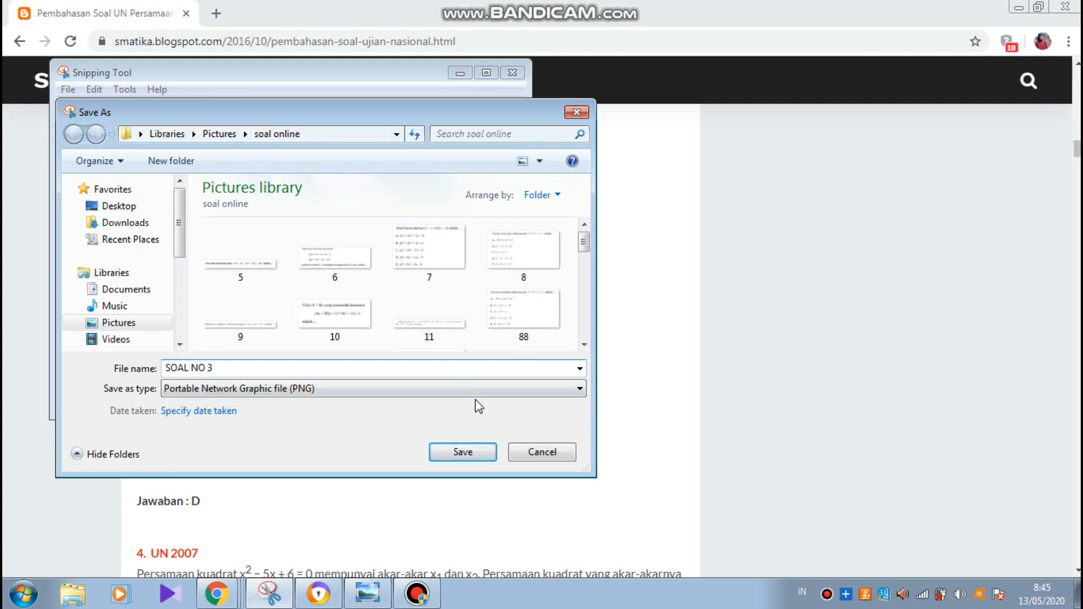
pyautogui.click(462, 453)
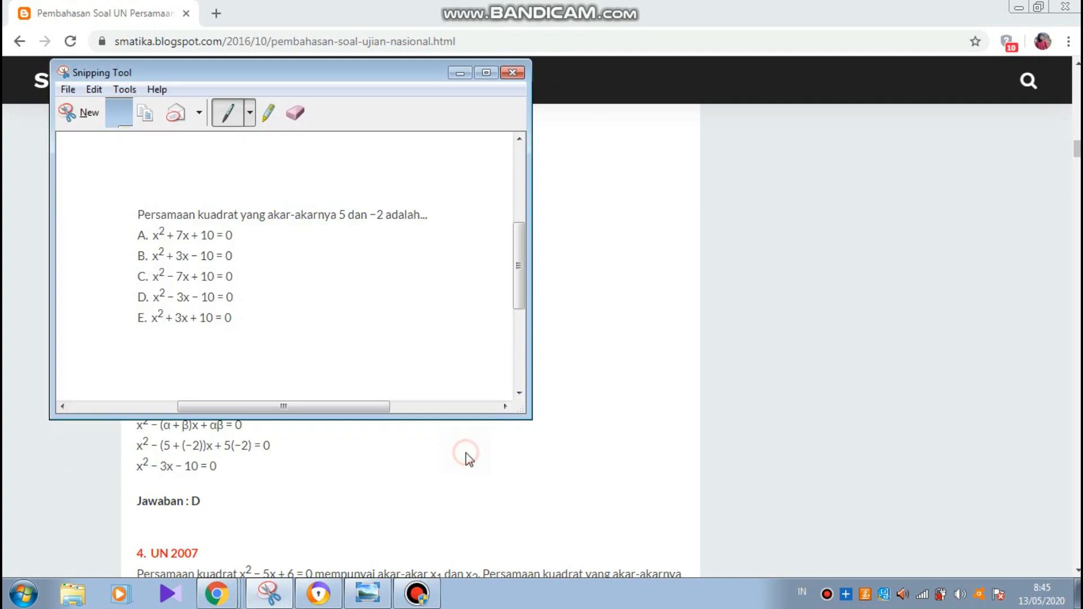
pyautogui.click(461, 74)
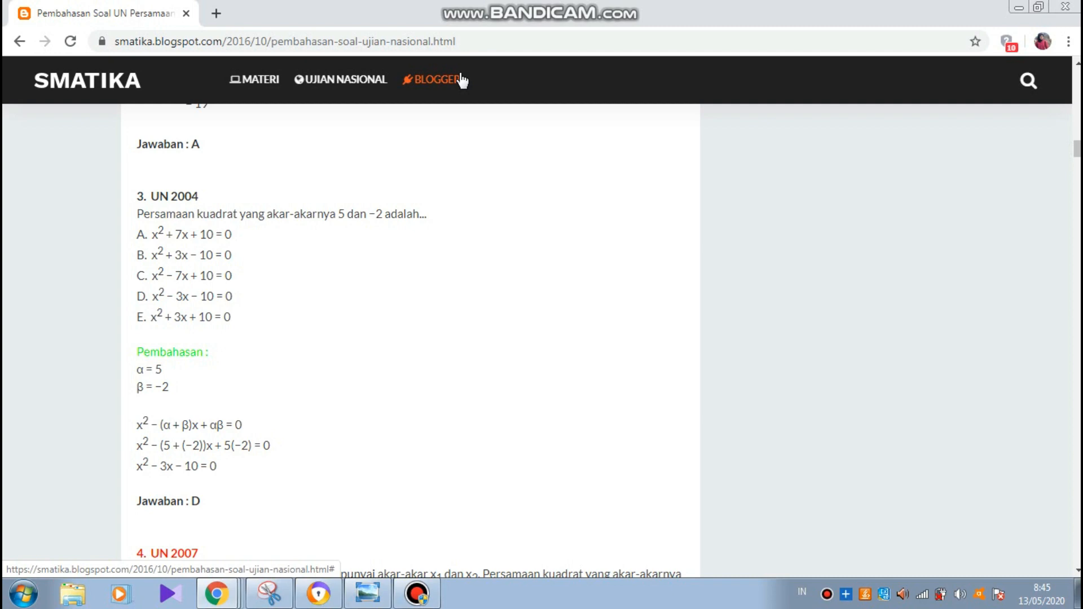
# - Upload the 'SOAL NO 3' screenshot (roots 5 and −2) as the new question's image
pyautogui.click(222, 596)
pyautogui.click(403, 555)
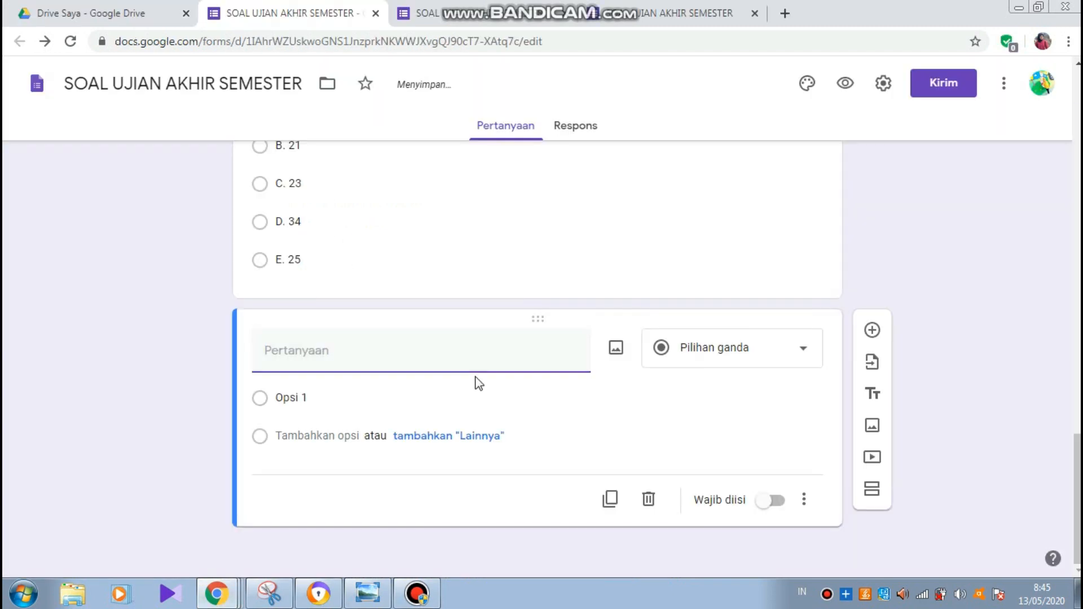
pyautogui.click(616, 348)
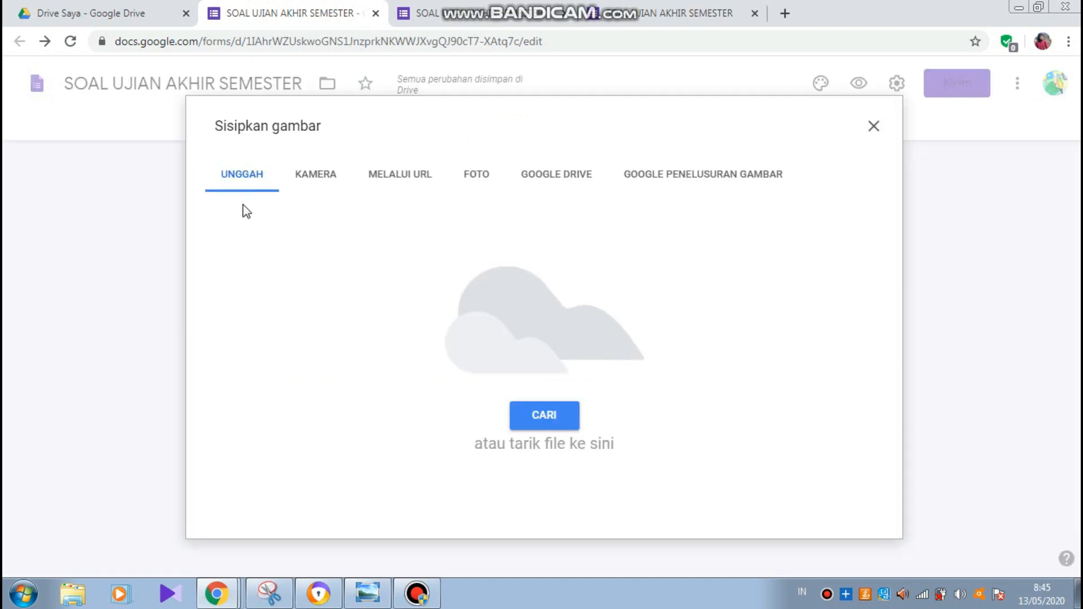
pyautogui.click(553, 418)
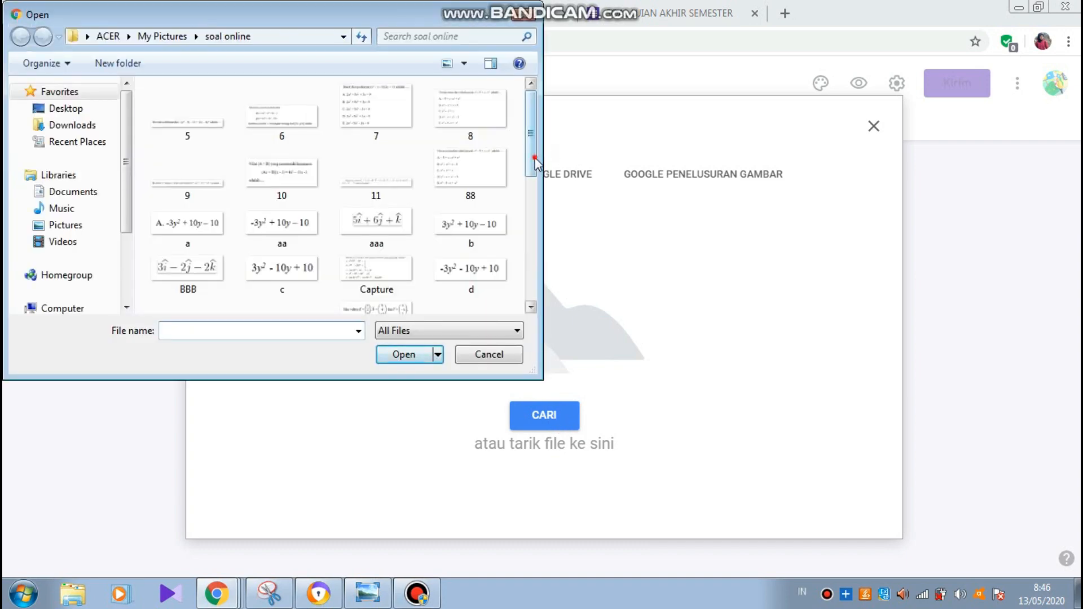
pyautogui.moveTo(534, 162); pyautogui.dragTo(537, 296)
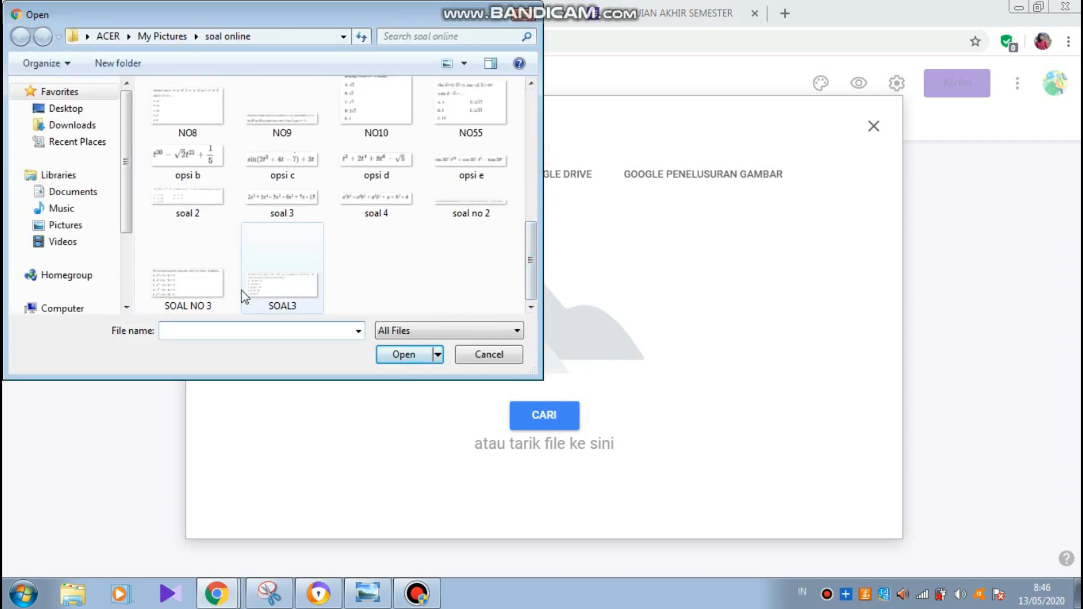
pyautogui.click(200, 308)
pyautogui.click(396, 353)
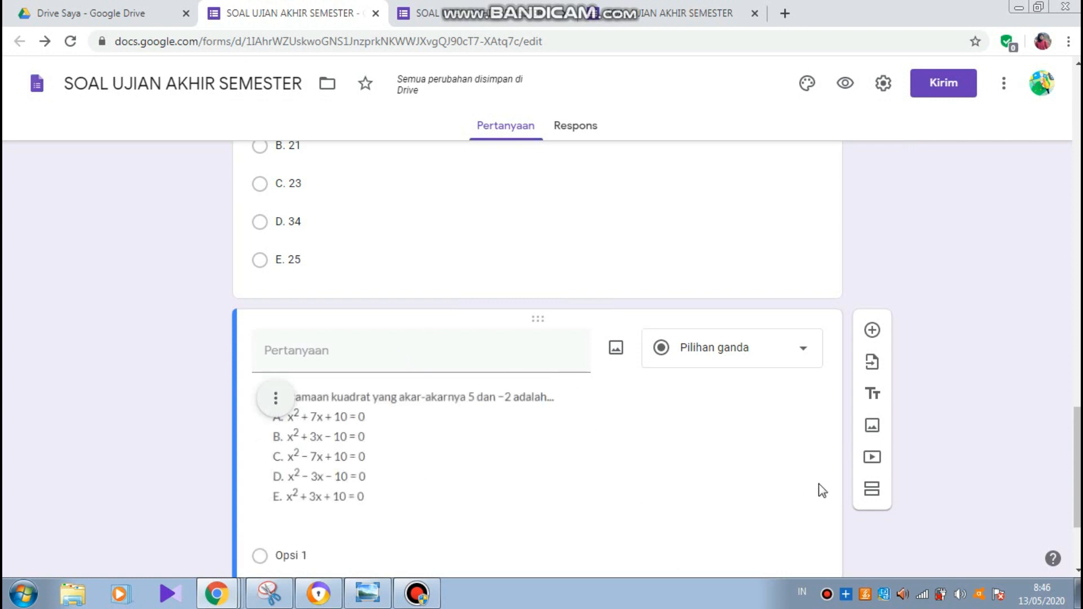
# - Give the SOAL NO 3 question options A, B, C, D, E and switch on Wajib diisi
pyautogui.scroll(-3, 1075, 451)
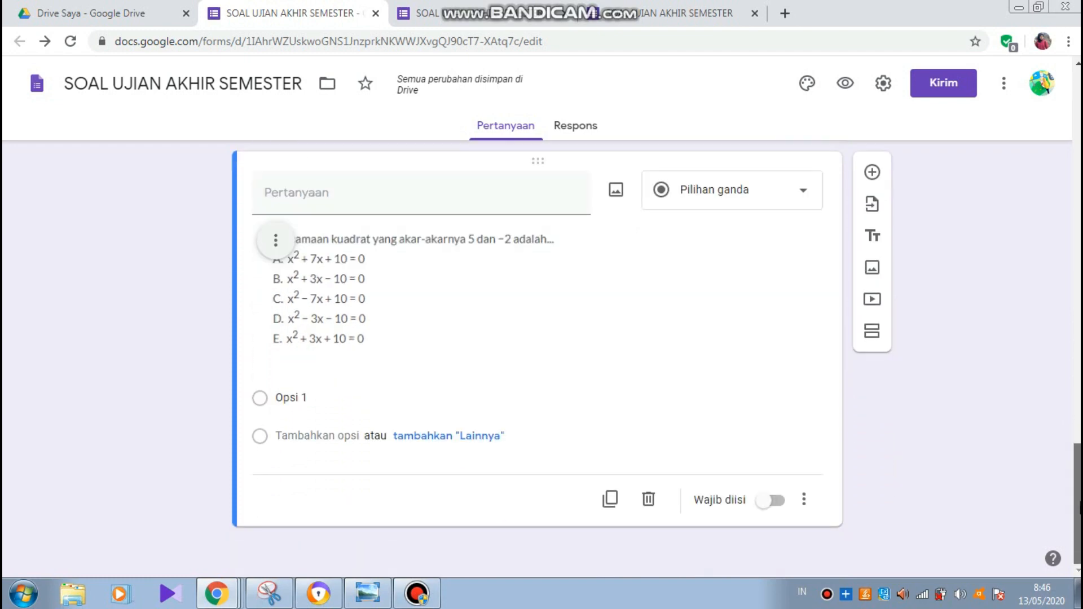
pyautogui.click(286, 399)
pyautogui.write('A')
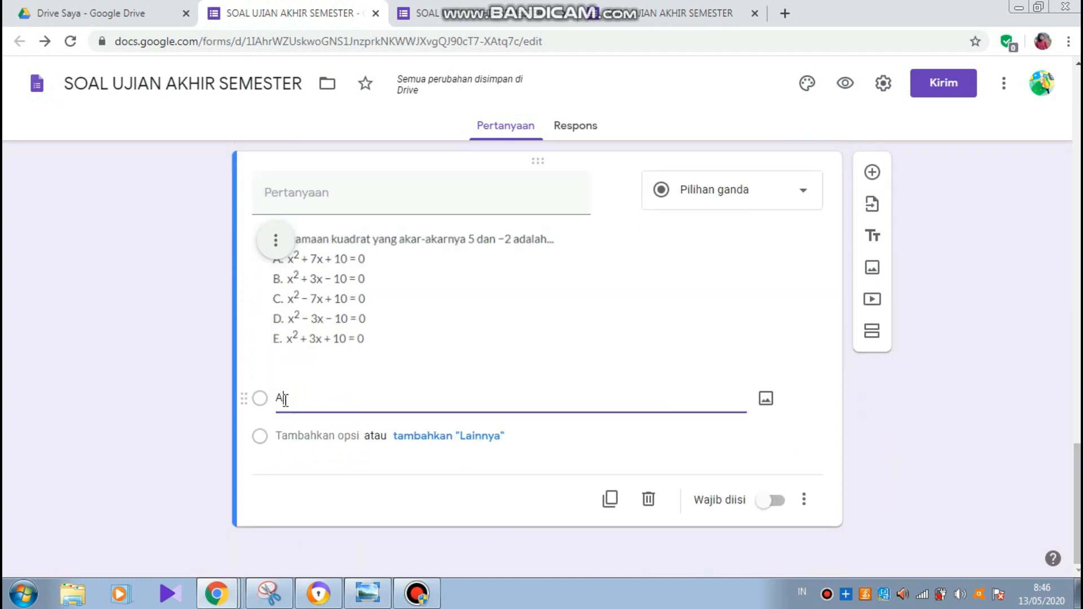
pyautogui.press('Return')
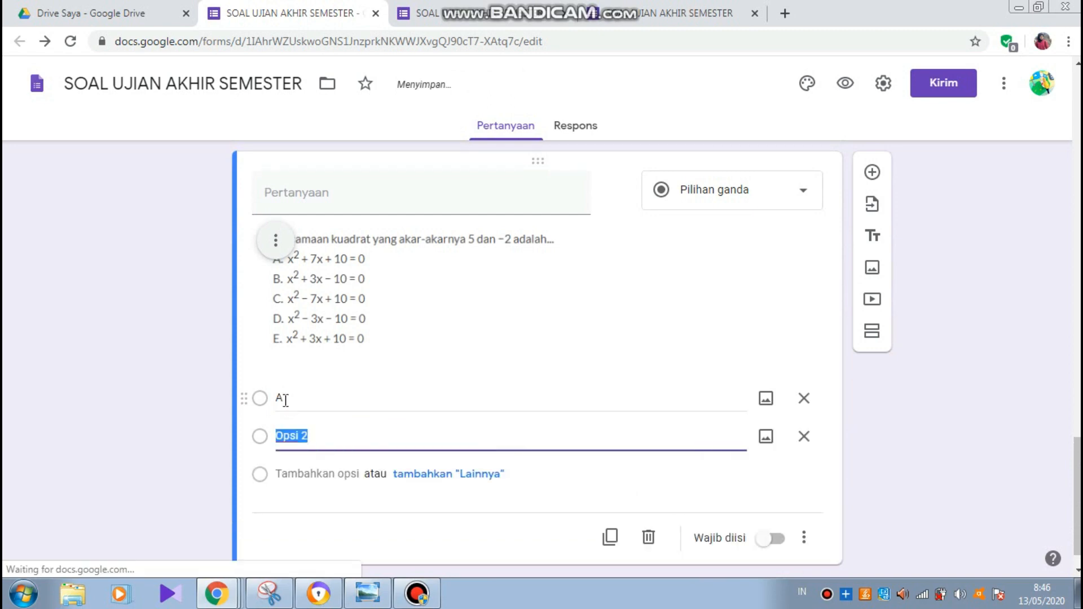
pyautogui.write('B')
pyautogui.press('Return')
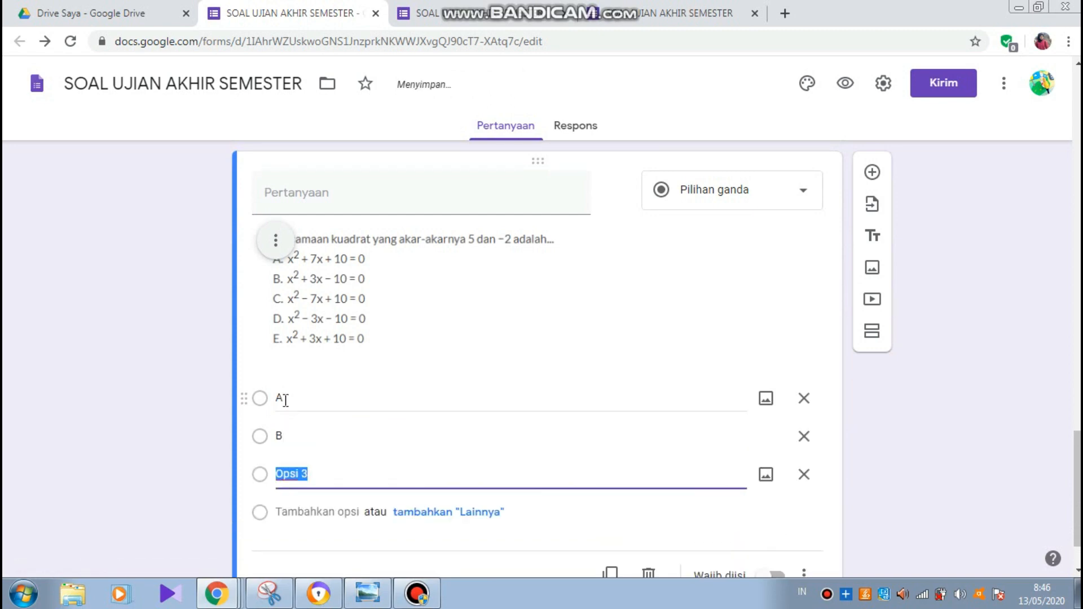
pyautogui.write('C')
pyautogui.press('Return')
pyautogui.write('D')
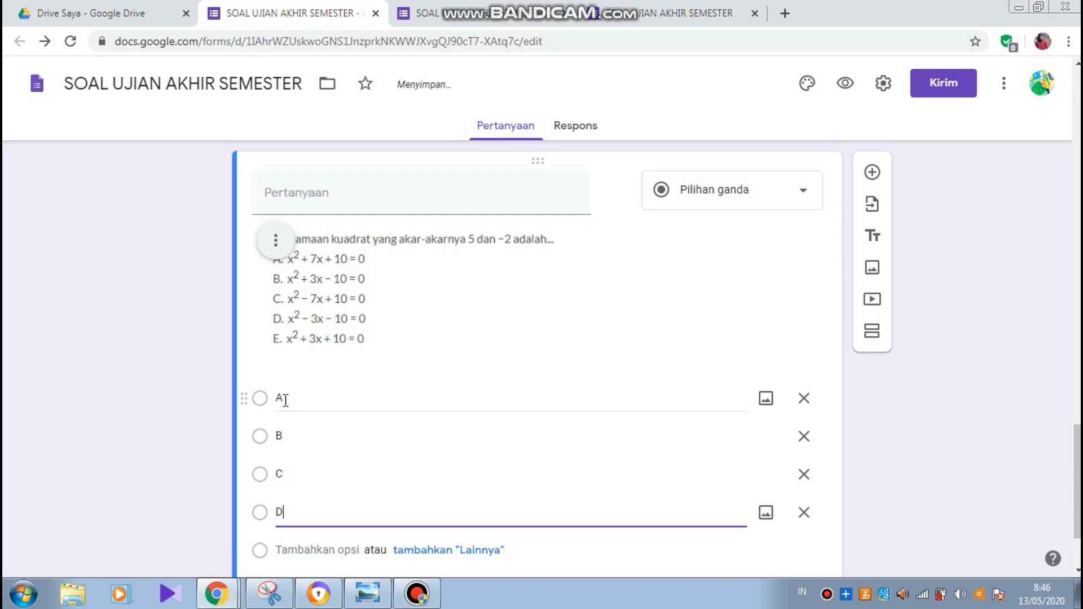
pyautogui.press('Return')
pyautogui.write('E')
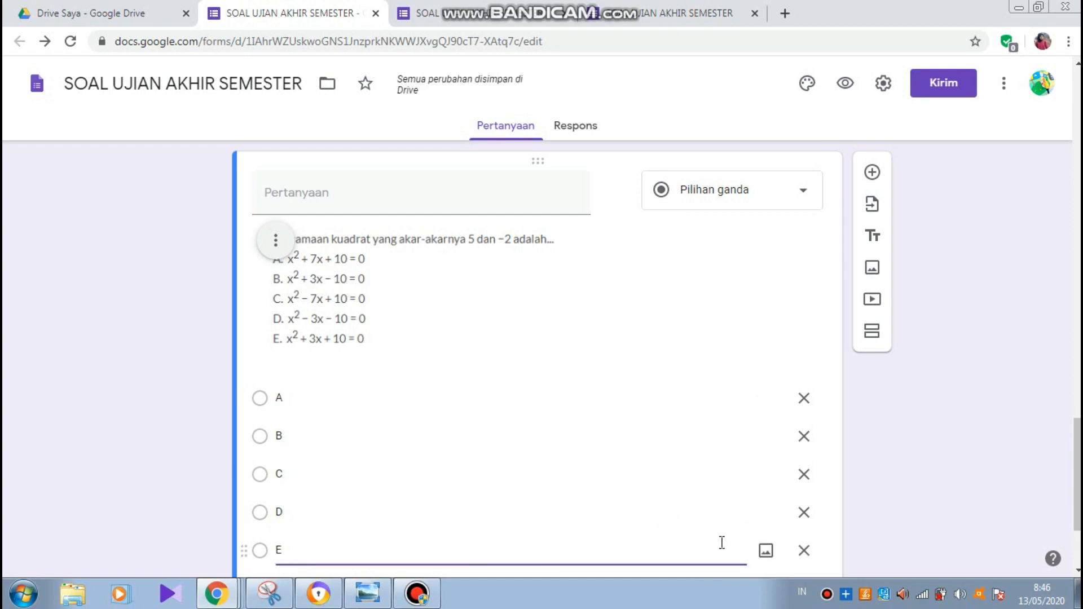
pyautogui.scroll(-3, 722, 543)
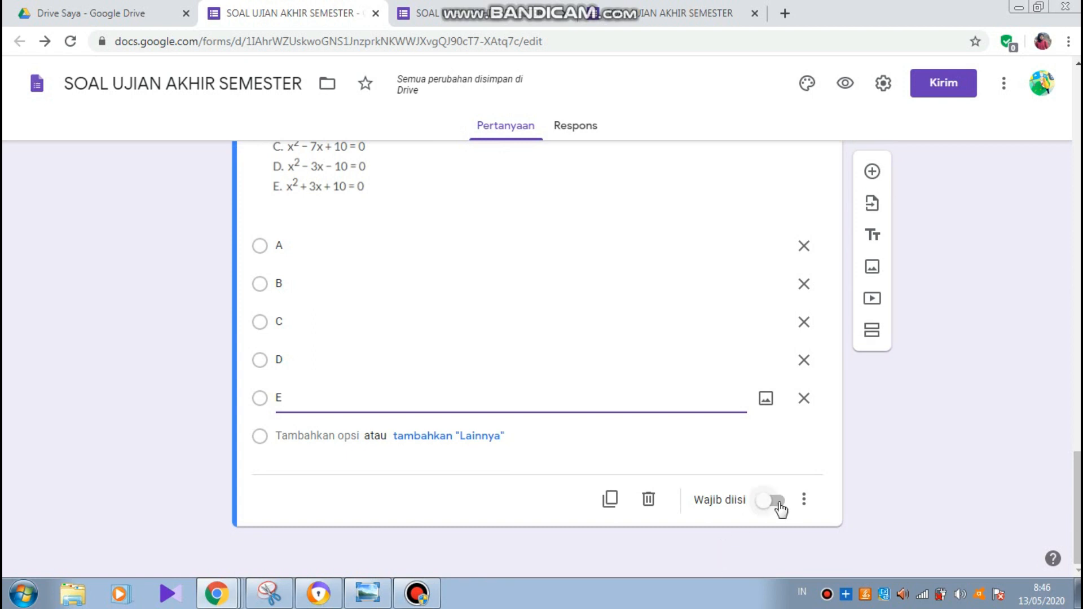
pyautogui.click(762, 507)
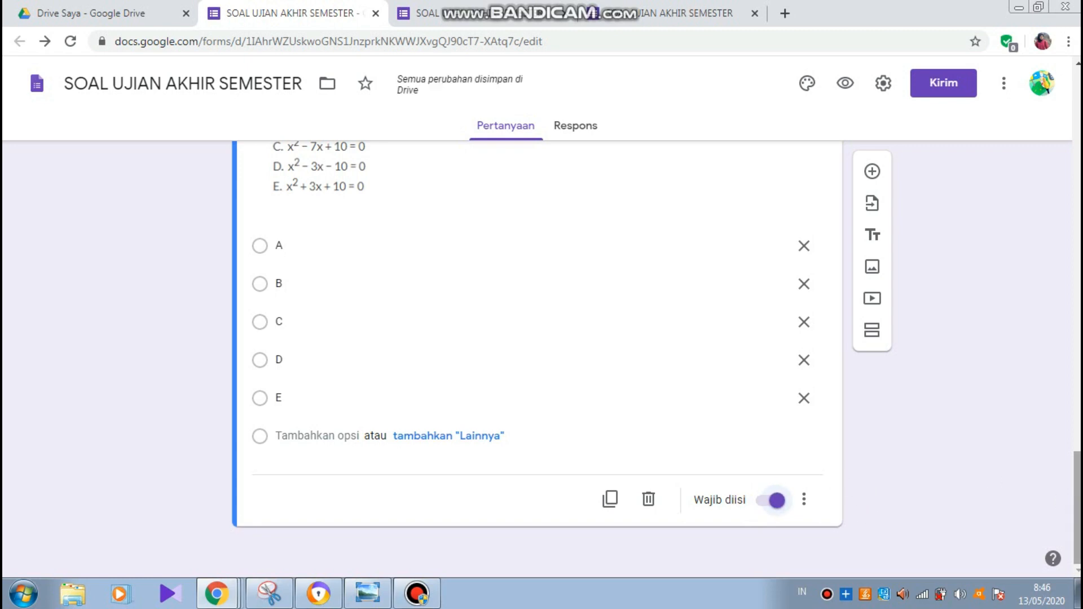
pyautogui.moveTo(1077, 508); pyautogui.dragTo(1079, 132)
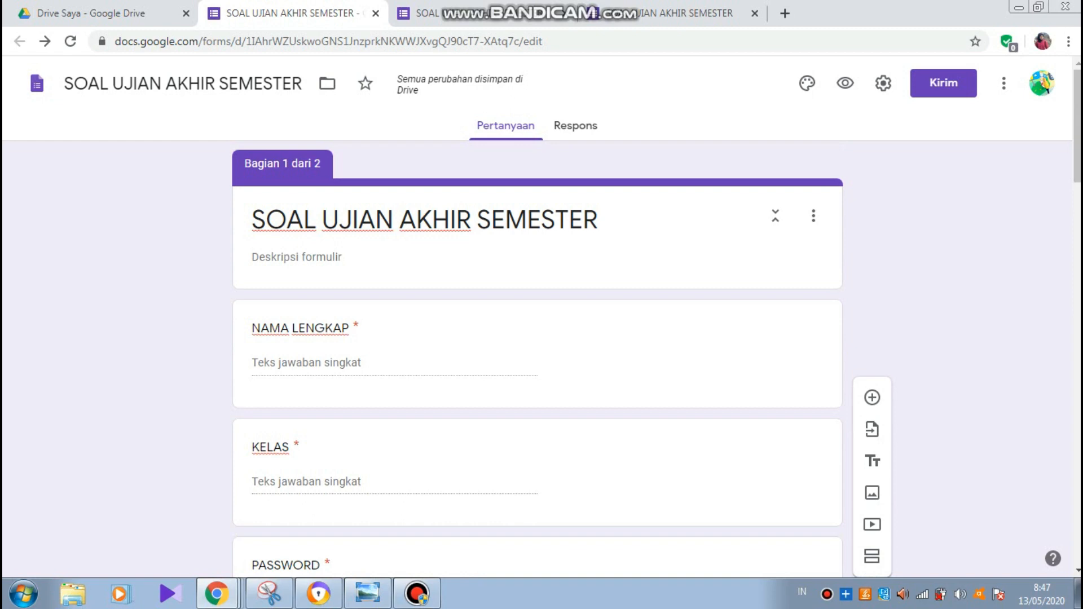
pyautogui.press('pagedown')
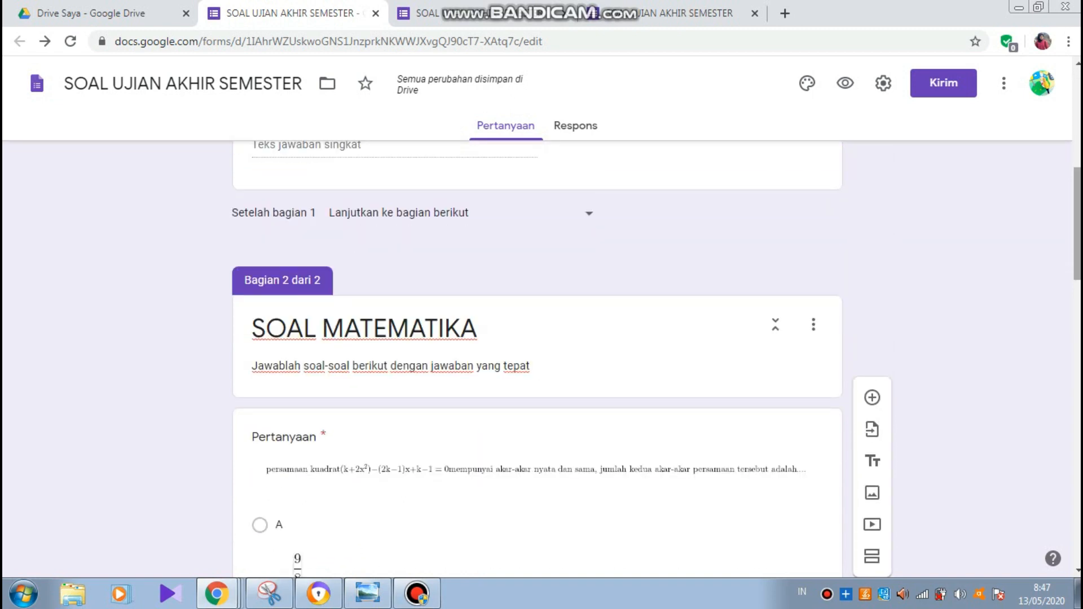
pyautogui.press('pagedown')
pyautogui.press('pagedown')
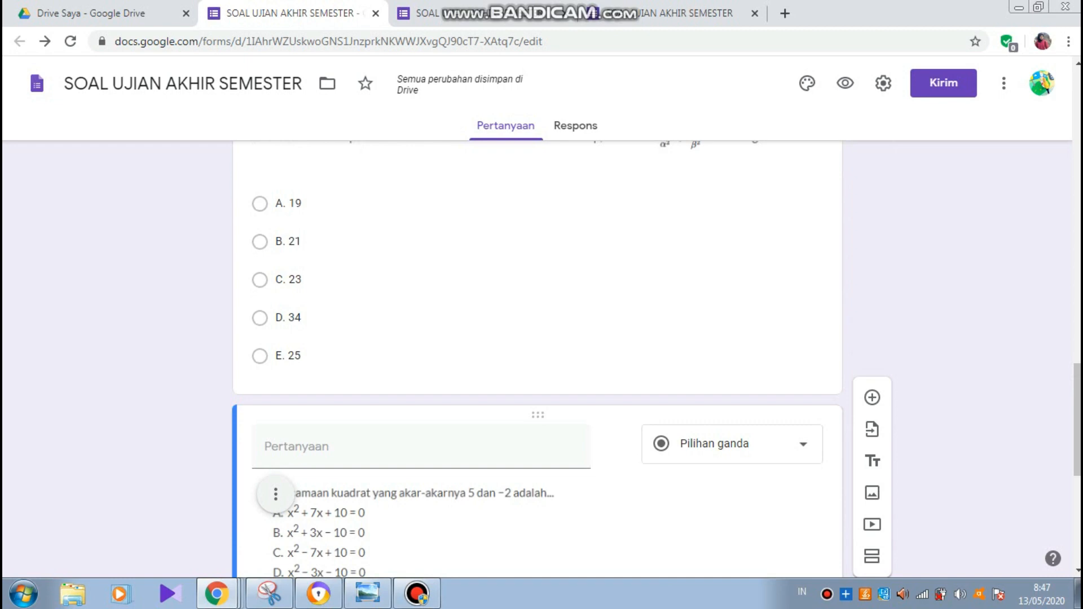
pyautogui.press('pagedown')
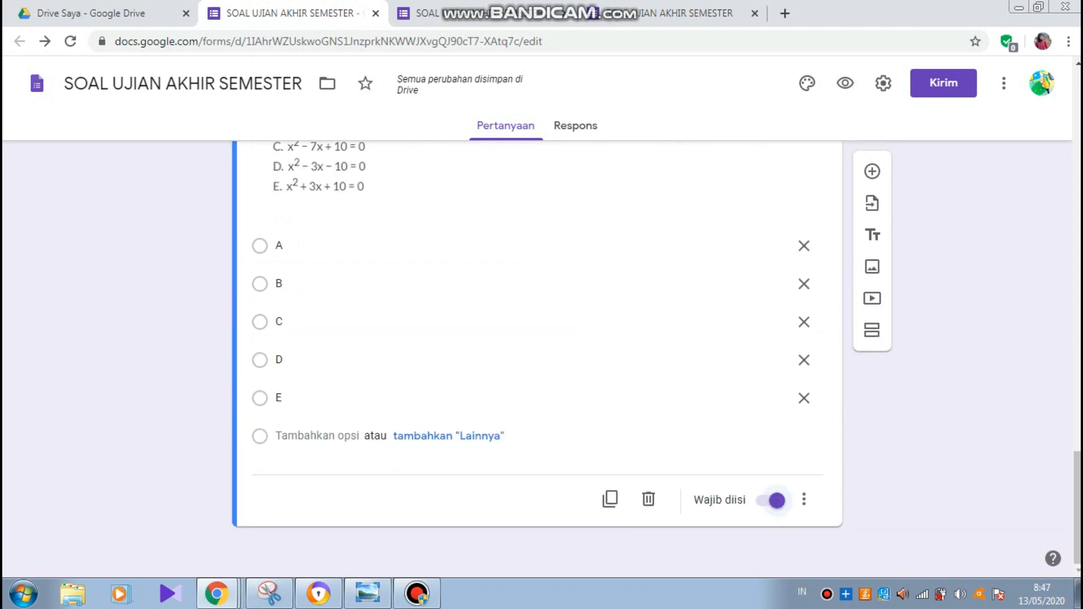
pyautogui.press('pageup')
pyautogui.press('pageup')
pyautogui.press('pageup')
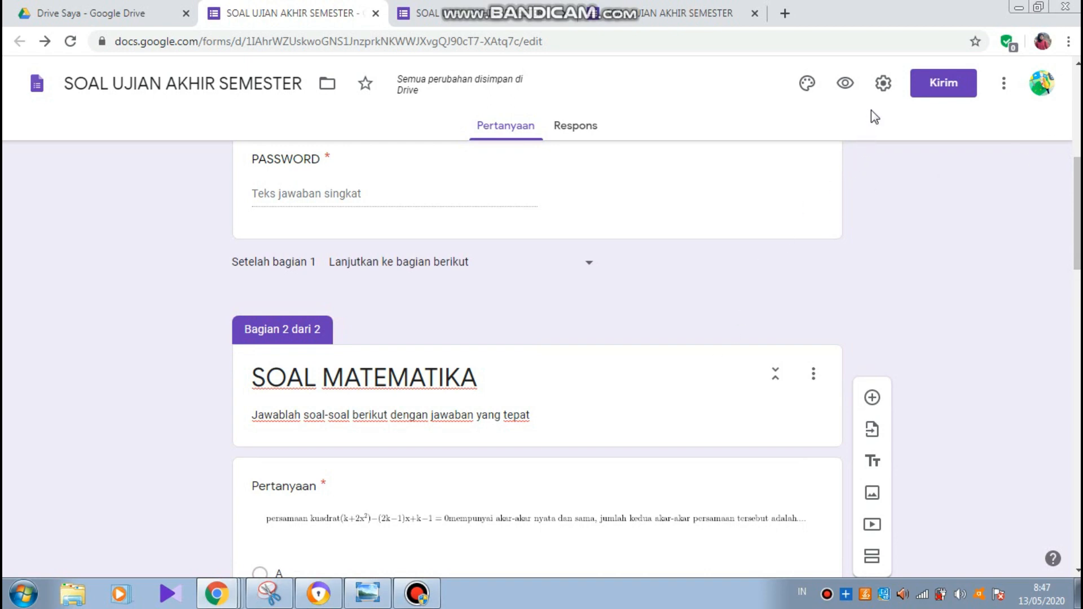
# - Limit the form to 1 response per respondent, leaving question order unshuffled
pyautogui.click(882, 85)
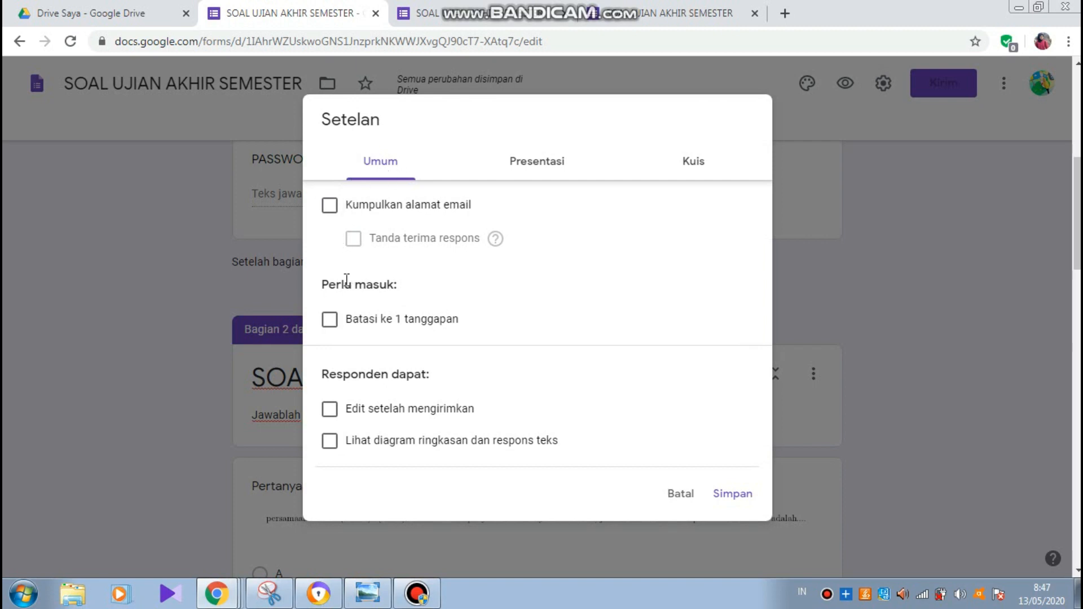
pyautogui.click(331, 320)
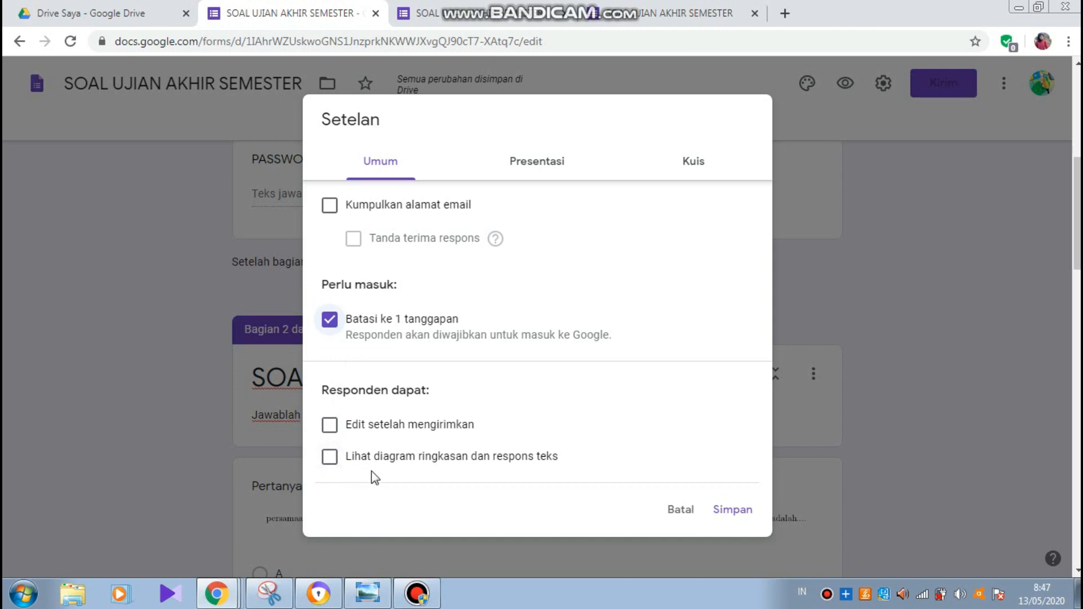
pyautogui.click(535, 172)
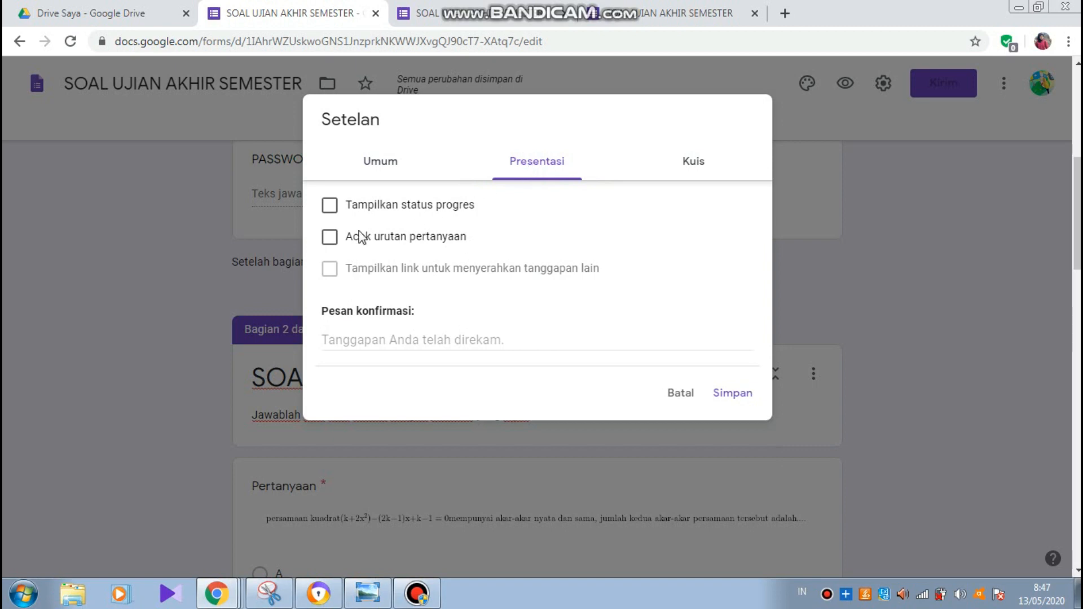
pyautogui.click(330, 241)
pyautogui.click(331, 240)
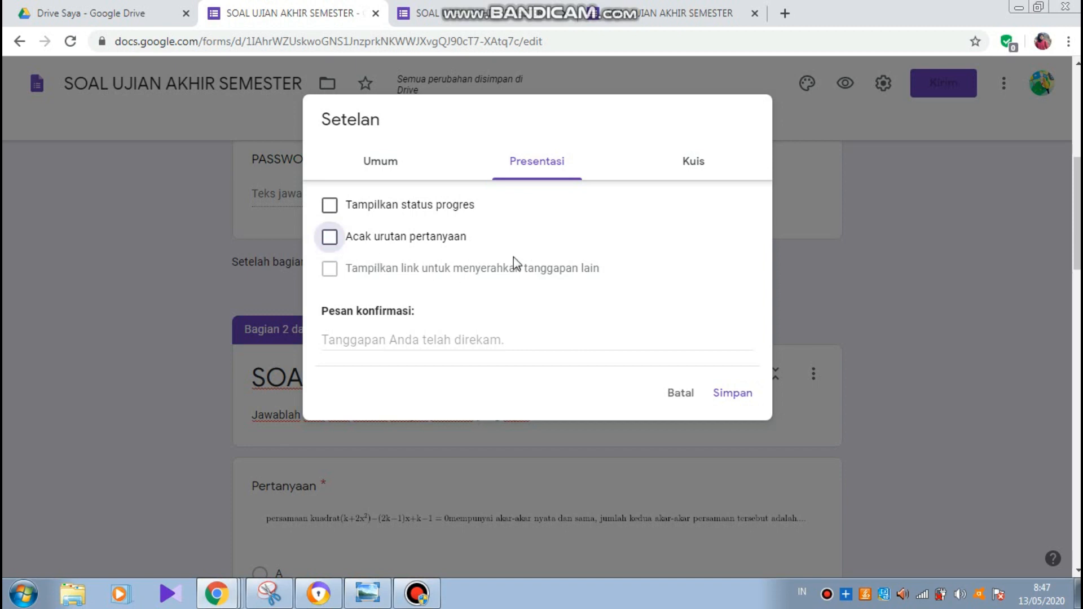
# - Turn on 'Jadikan ini sebagai kuis', hide missed questions and correct answers, and save
pyautogui.click(694, 166)
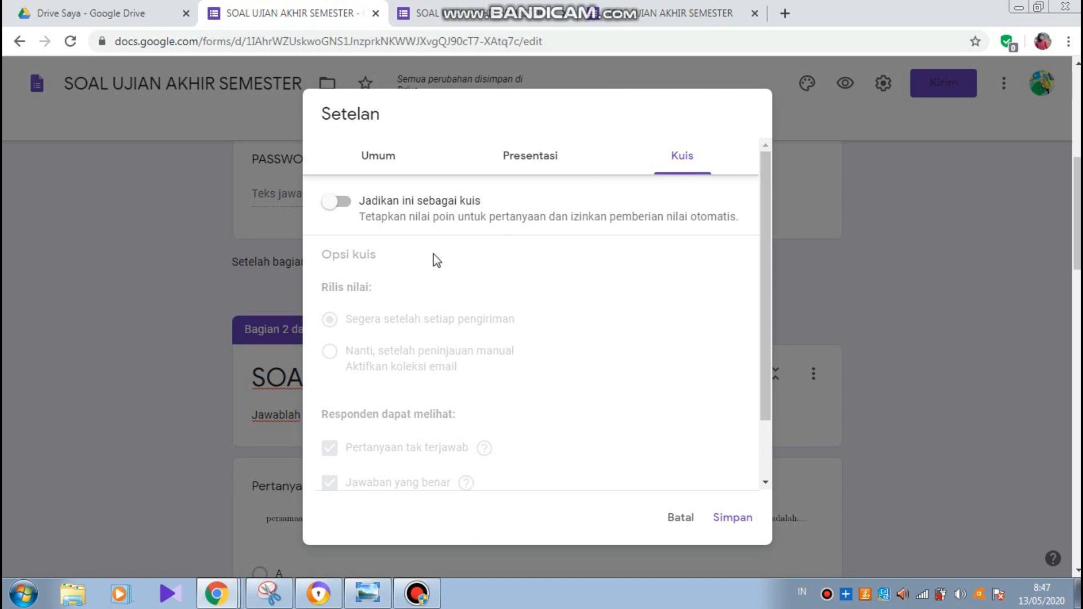
pyautogui.click(343, 202)
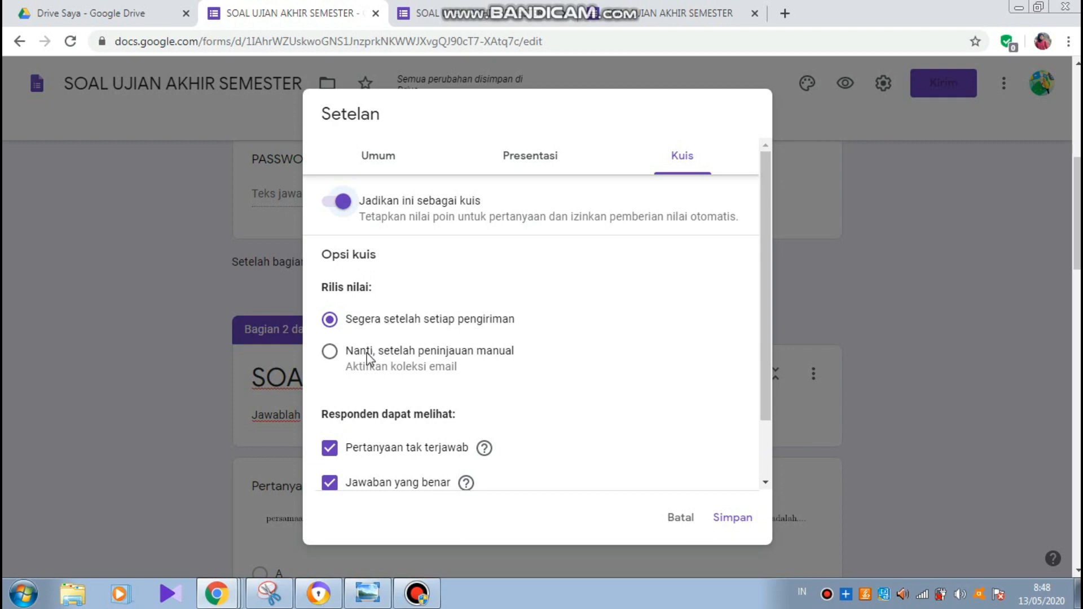
pyautogui.click(331, 451)
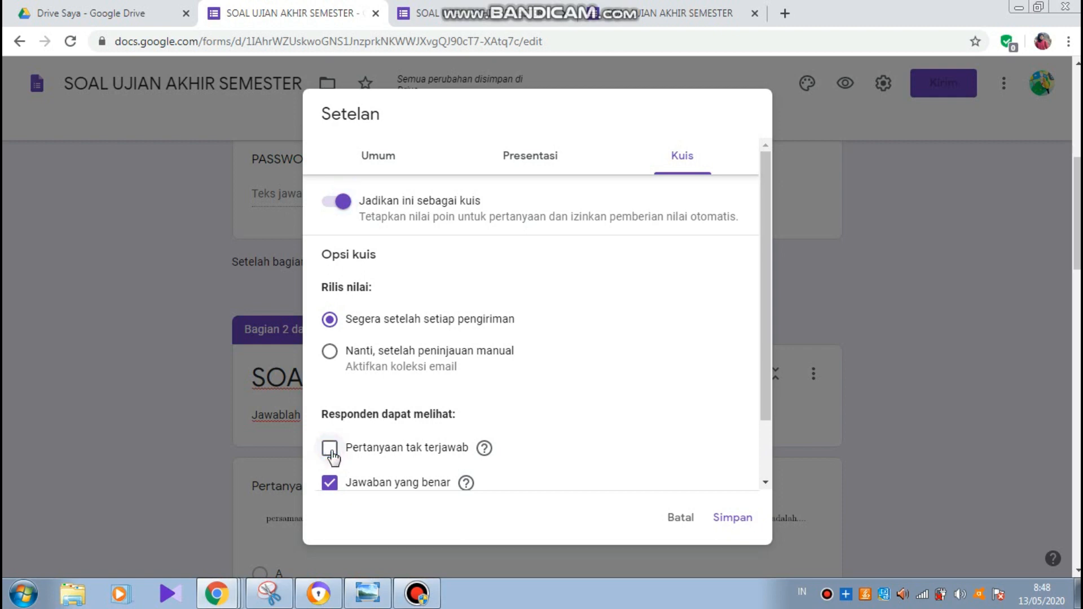
pyautogui.click(330, 484)
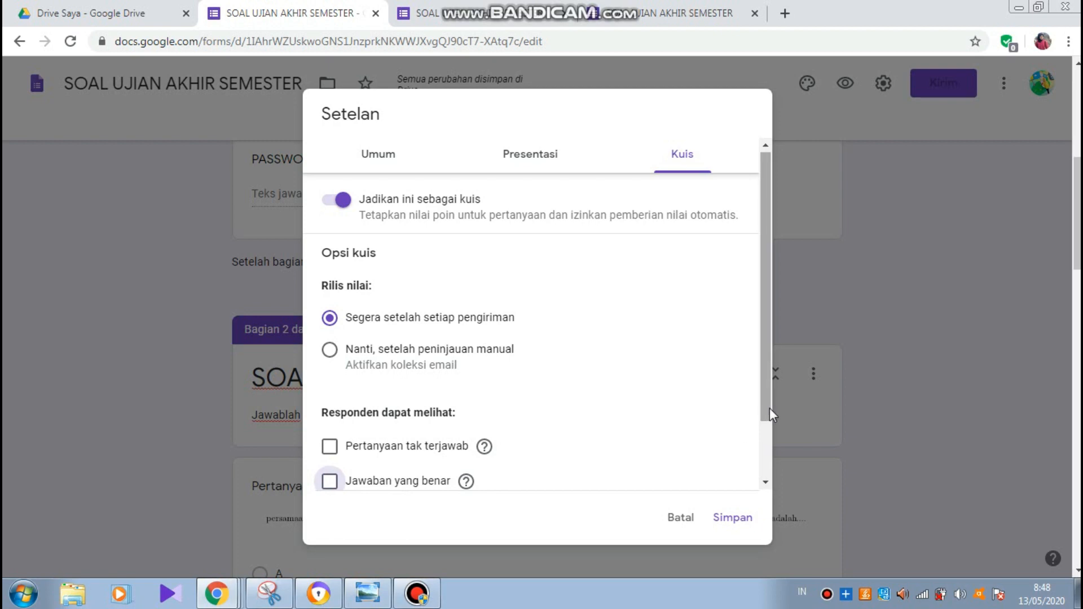
pyautogui.moveTo(764, 408); pyautogui.dragTo(770, 459)
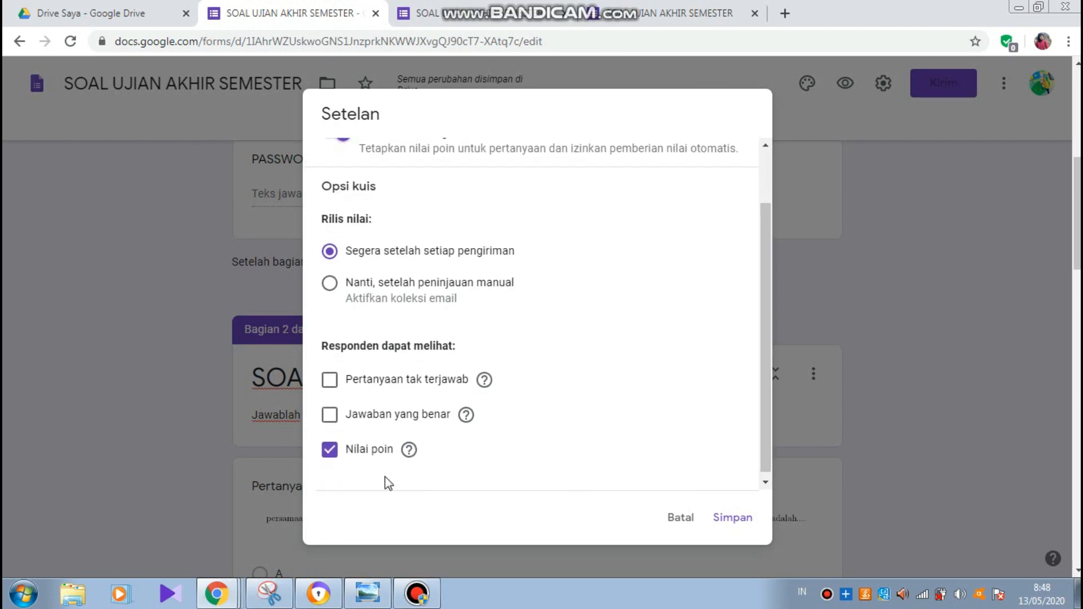
pyautogui.click(735, 521)
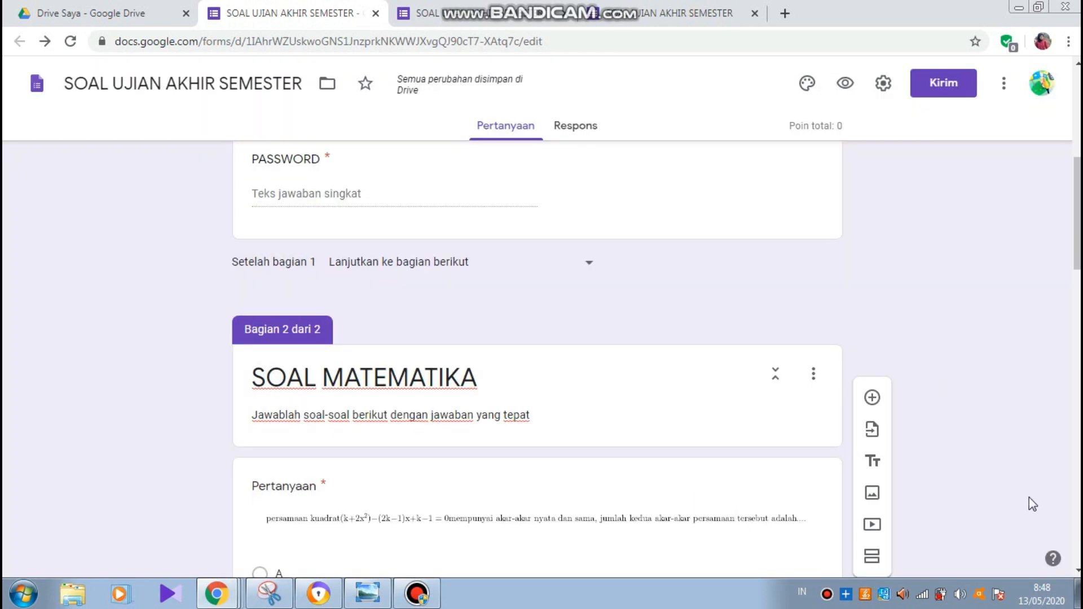
# - Scroll down to the first SOAL MATEMATIKA question and select it for editing
pyautogui.click(1077, 571)
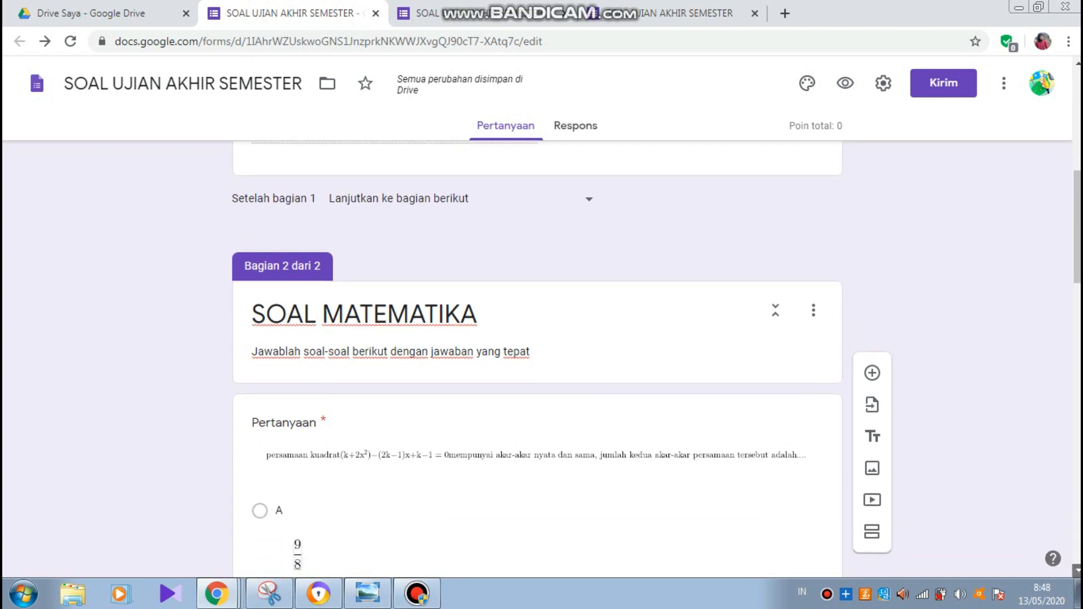
pyautogui.click(1077, 571)
pyautogui.click(1077, 571)
pyautogui.click(1077, 571)
pyautogui.click(1077, 570)
pyautogui.click(1078, 571)
pyautogui.click(1078, 570)
pyautogui.click(1077, 571)
pyautogui.click(1077, 571)
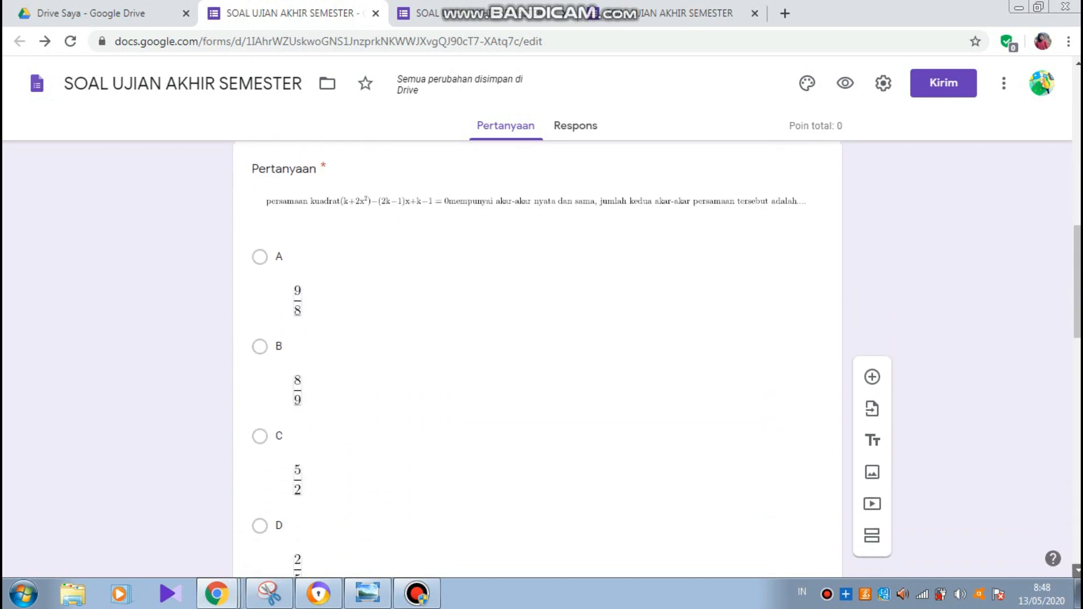
pyautogui.click(1077, 571)
pyautogui.click(1077, 571)
pyautogui.click(1077, 571)
pyautogui.click(1077, 571)
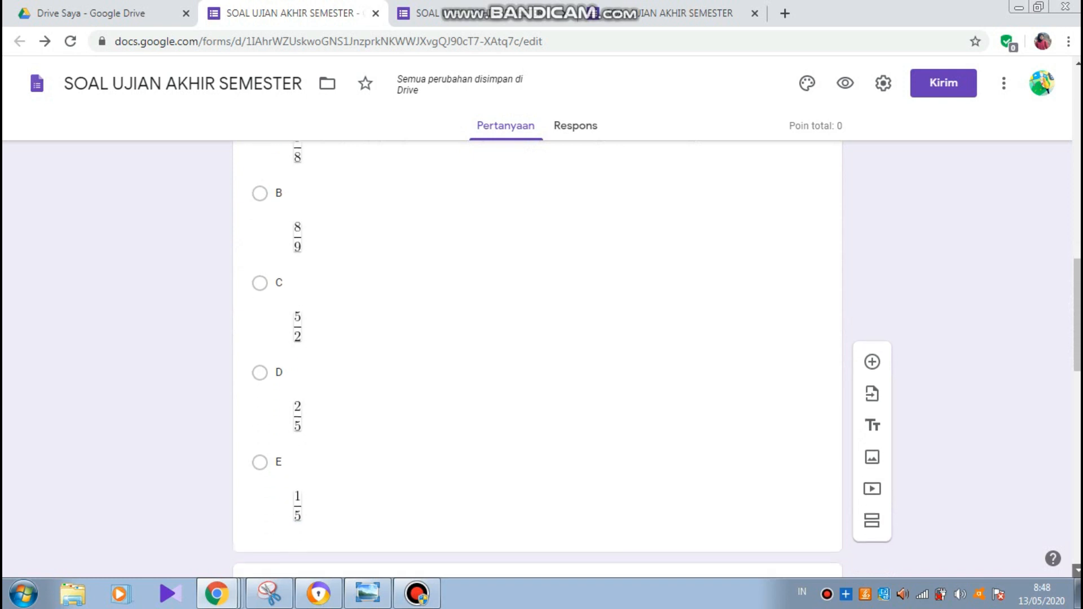
pyautogui.click(1077, 571)
pyautogui.click(1077, 571)
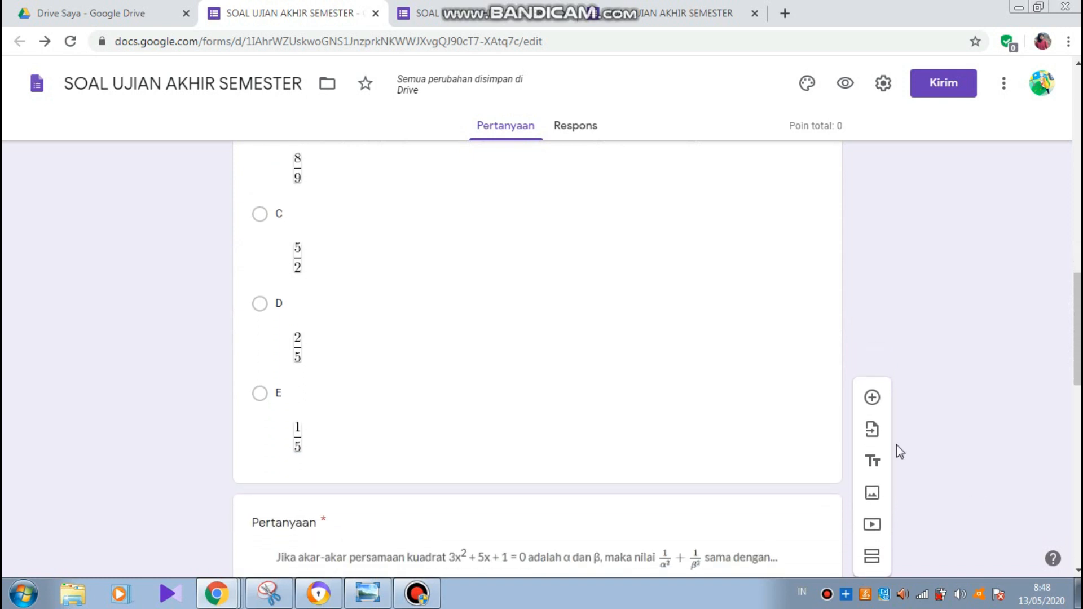
pyautogui.click(526, 325)
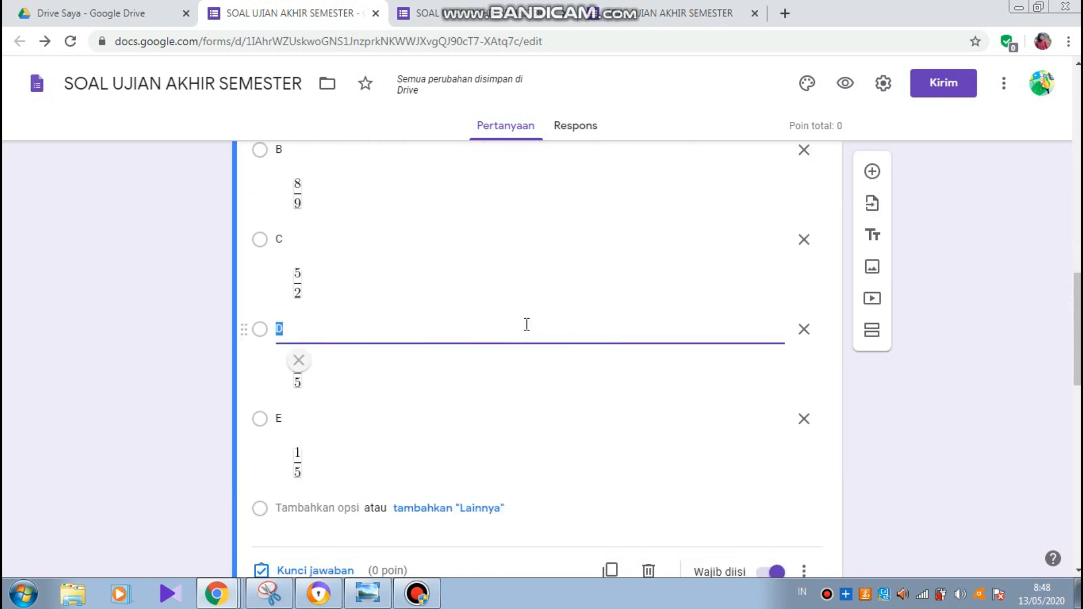
# - Open the 'Kunci jawaban' answer-key setup for the first math question
pyautogui.scroll(-6, 578, 347)
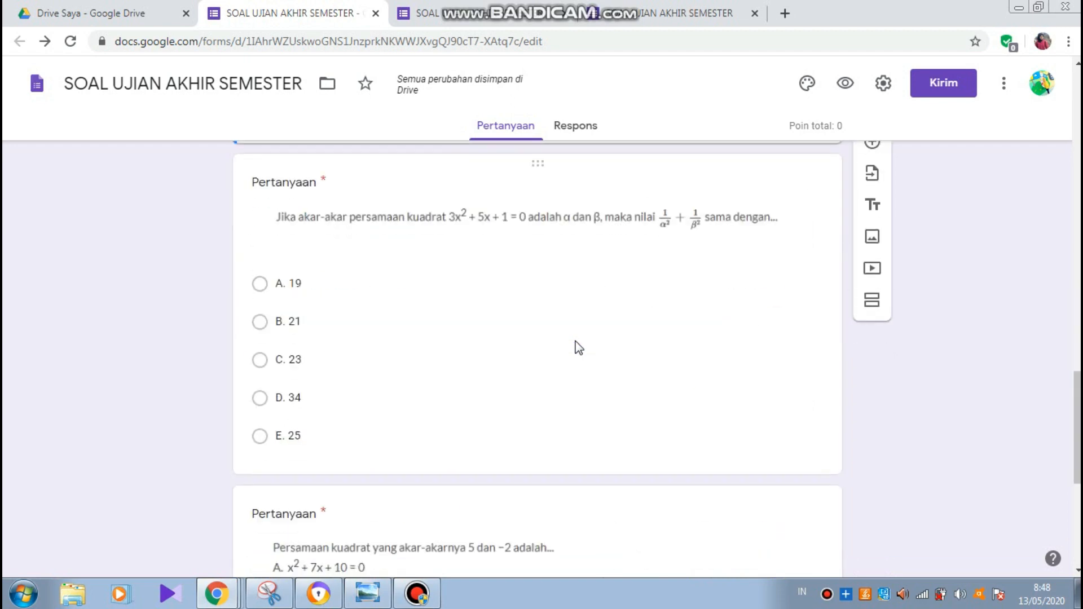
pyautogui.scroll(6, 578, 347)
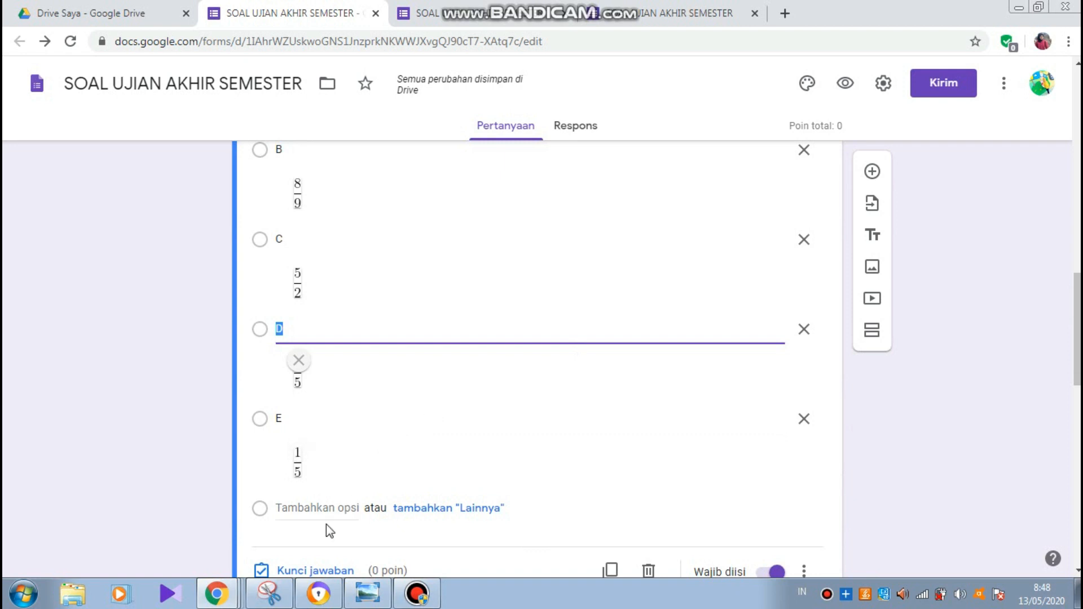
pyautogui.click(1078, 572)
pyautogui.scroll(1, 908, 491)
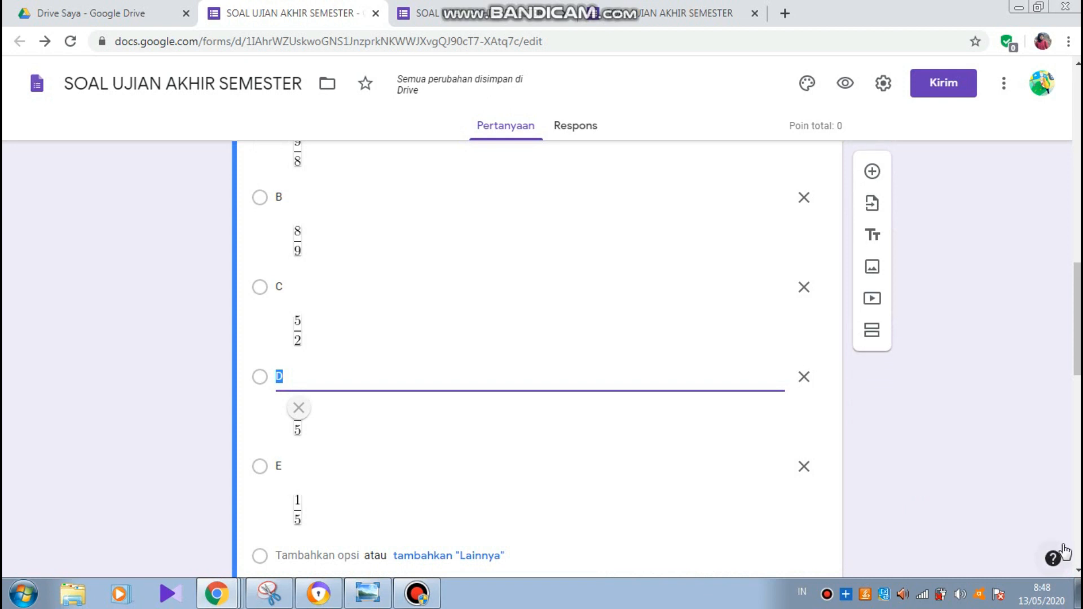
pyautogui.click(1077, 572)
pyautogui.click(1077, 573)
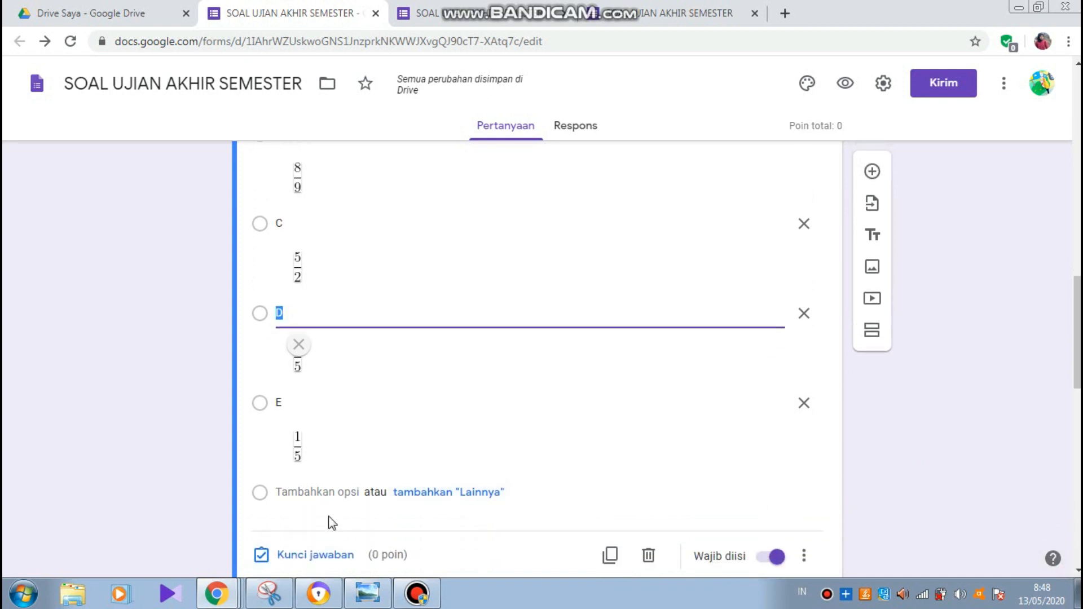
pyautogui.click(310, 558)
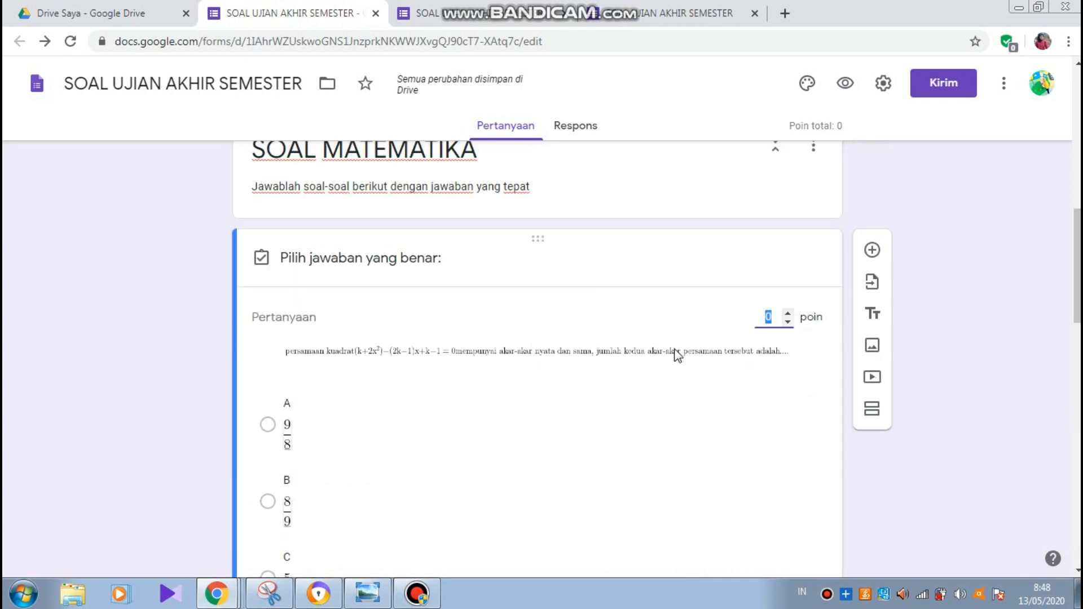
# - Make option A (9/8) the first math question's correct answer, worth 10 points
pyautogui.click(788, 313)
pyautogui.doubleClick(787, 313)
pyautogui.doubleClick(788, 313)
pyautogui.doubleClick(788, 313)
pyautogui.doubleClick(788, 313)
pyautogui.click(788, 313)
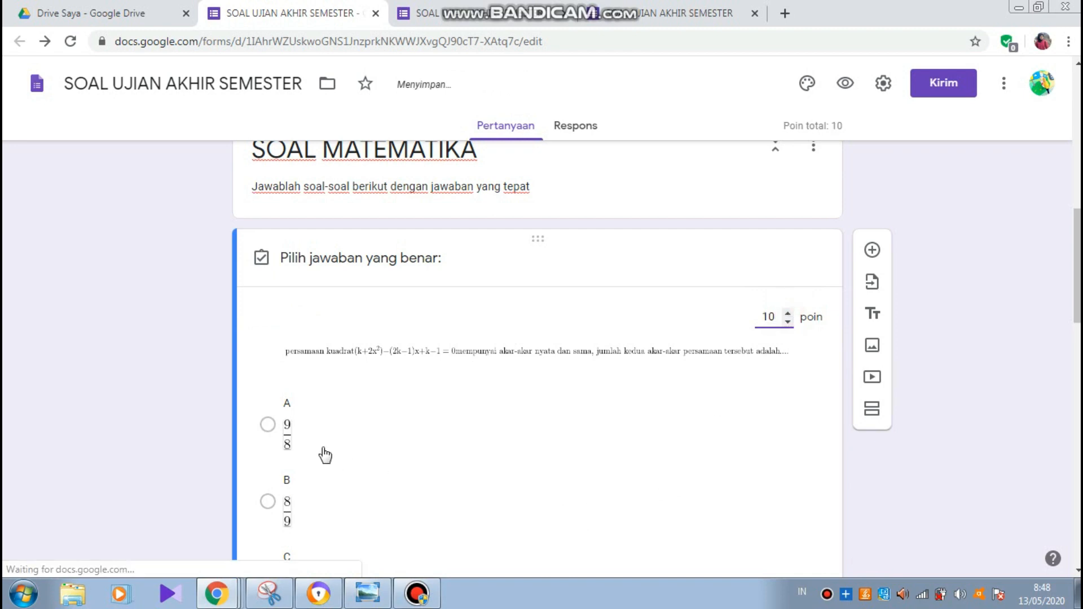
pyautogui.click(267, 425)
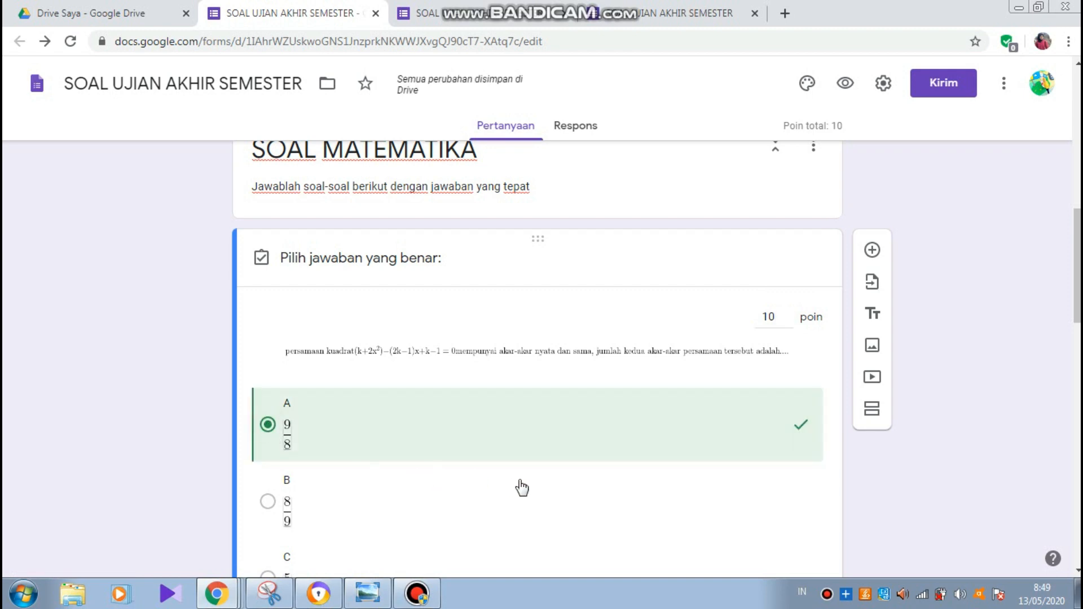
pyautogui.click(1077, 572)
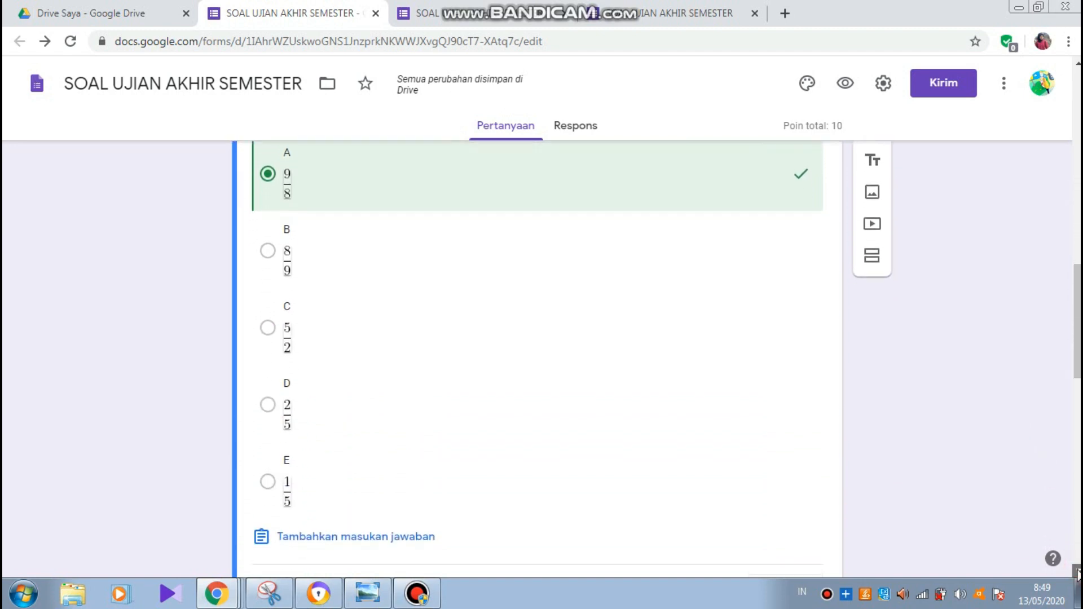
pyautogui.click(1078, 571)
pyautogui.click(1078, 571)
pyautogui.click(1077, 571)
pyautogui.click(1078, 570)
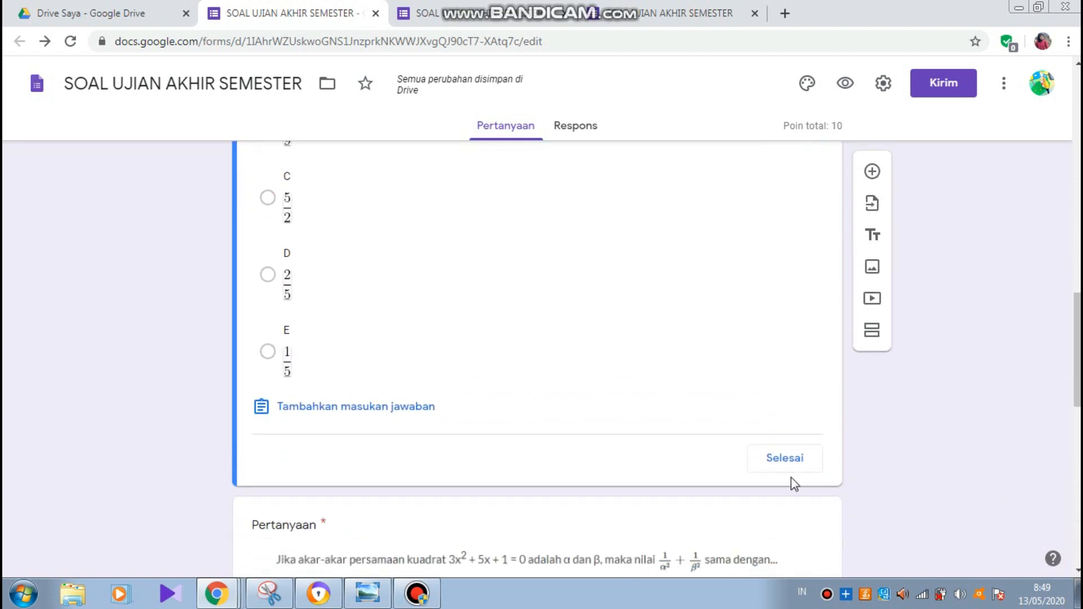
pyautogui.click(780, 459)
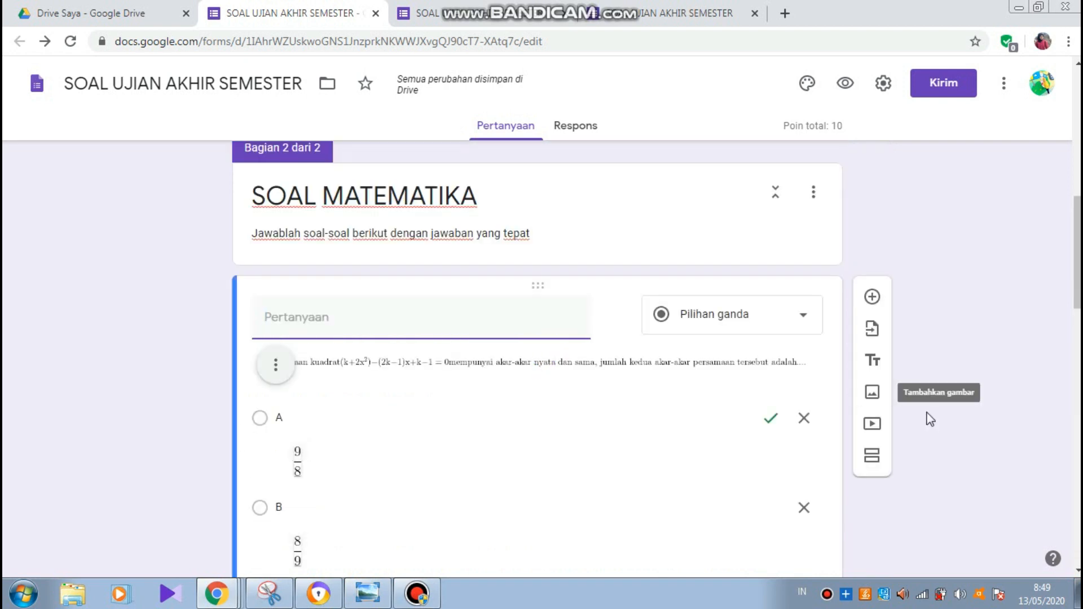
# - Key the second question with E. 25 as correct, worth 10 points
pyautogui.moveTo(1078, 296); pyautogui.dragTo(1077, 465)
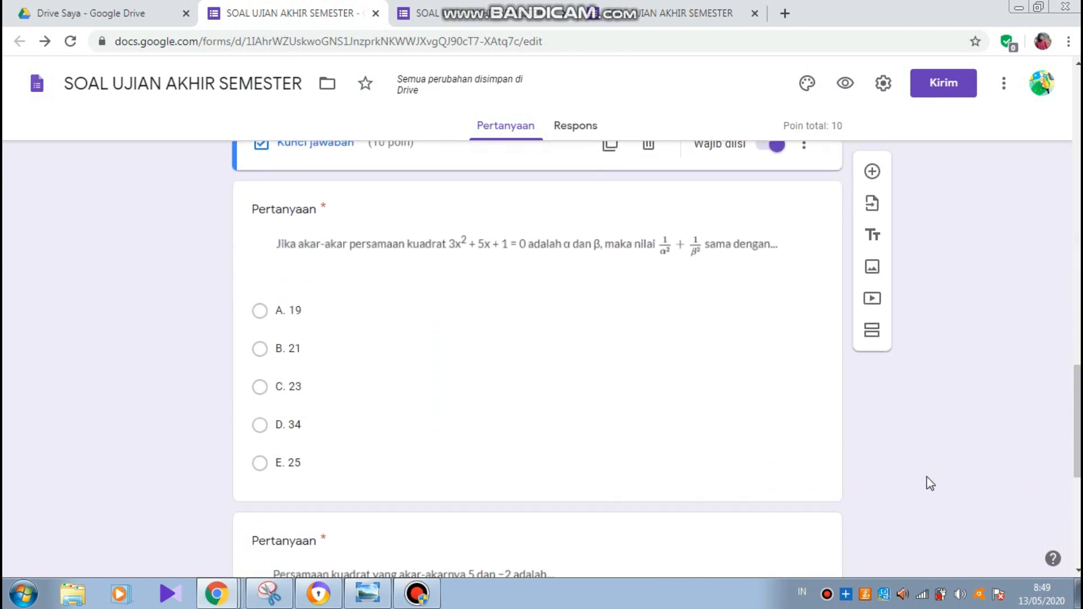
pyautogui.click(556, 392)
pyautogui.click(326, 389)
pyautogui.click(787, 151)
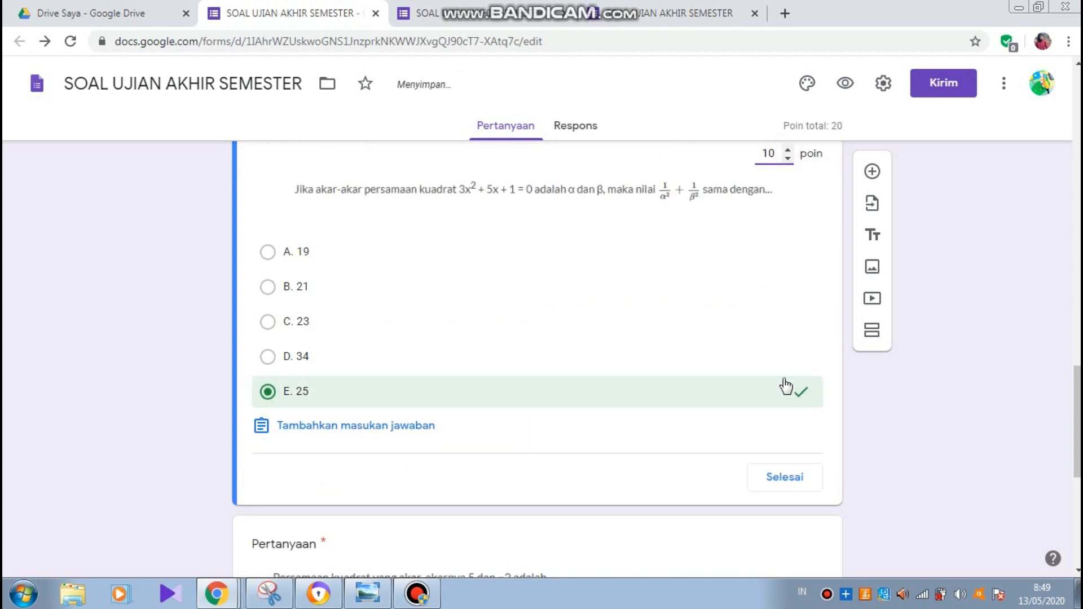
pyautogui.click(784, 477)
pyautogui.moveTo(1077, 429); pyautogui.dragTo(1078, 106)
pyautogui.click(564, 491)
# - Key the third question with option B as correct, worth 10 points
pyautogui.click(322, 508)
pyautogui.click(322, 452)
pyautogui.click(788, 223)
pyautogui.click(785, 504)
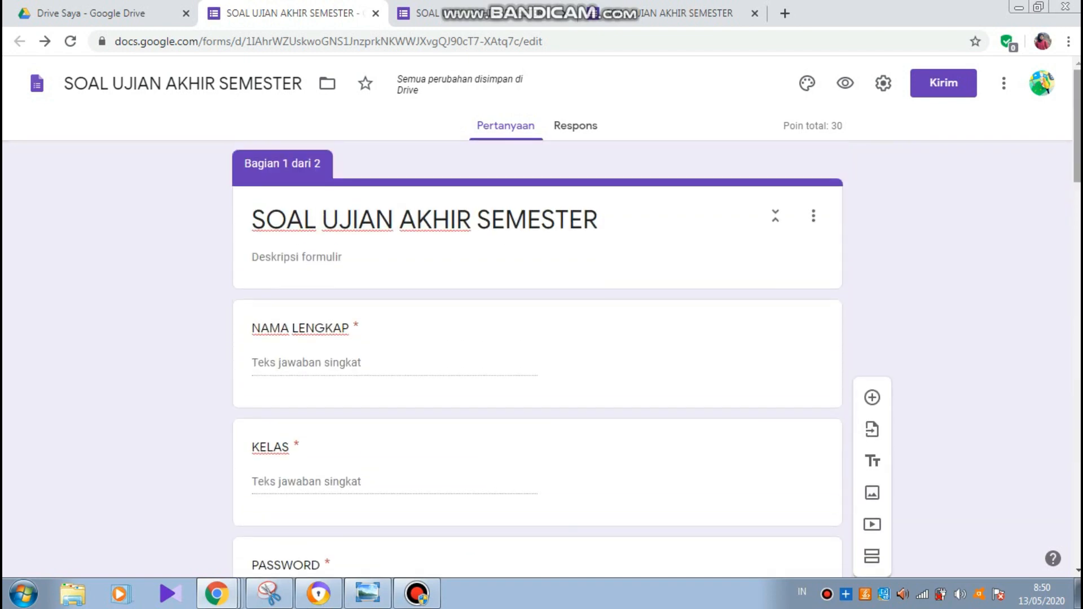
# - Preview the form as a respondent and enter the student's name and class X
pyautogui.click(845, 84)
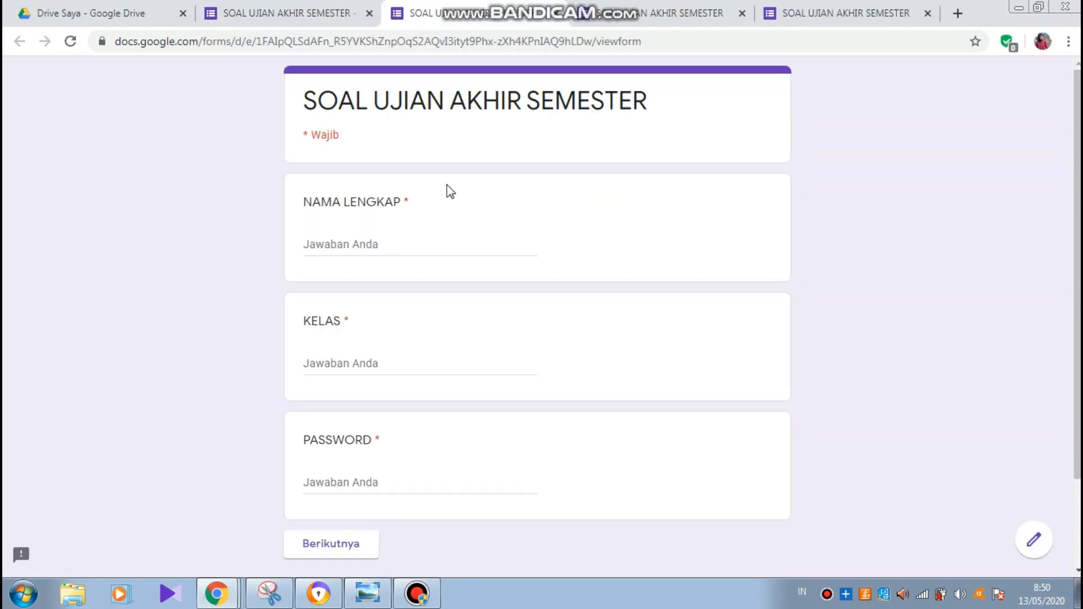
pyautogui.click(331, 243)
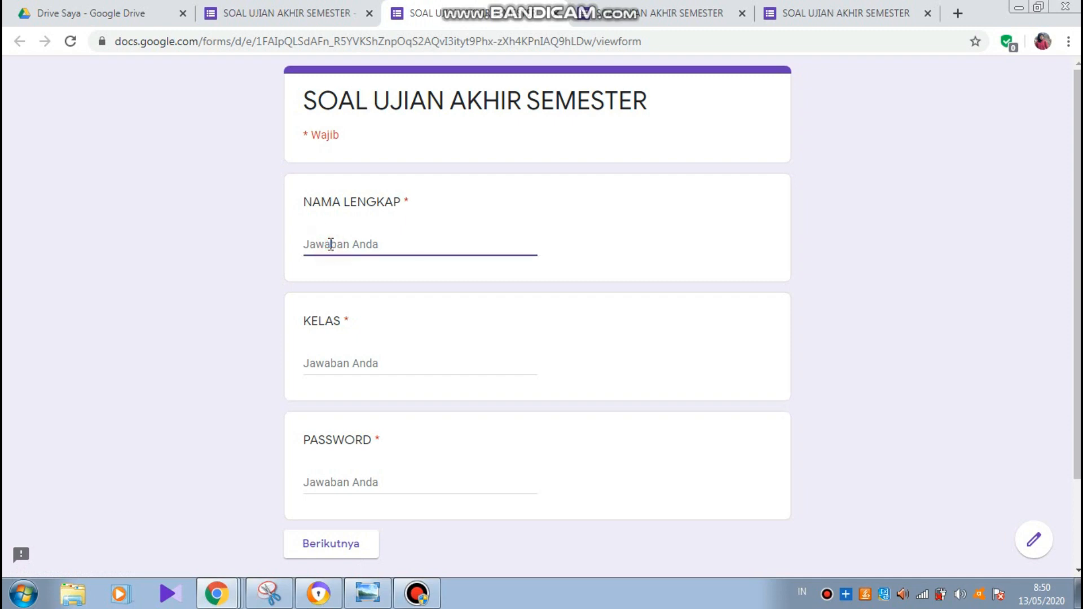
pyautogui.write('ANDI')
pyautogui.click(324, 358)
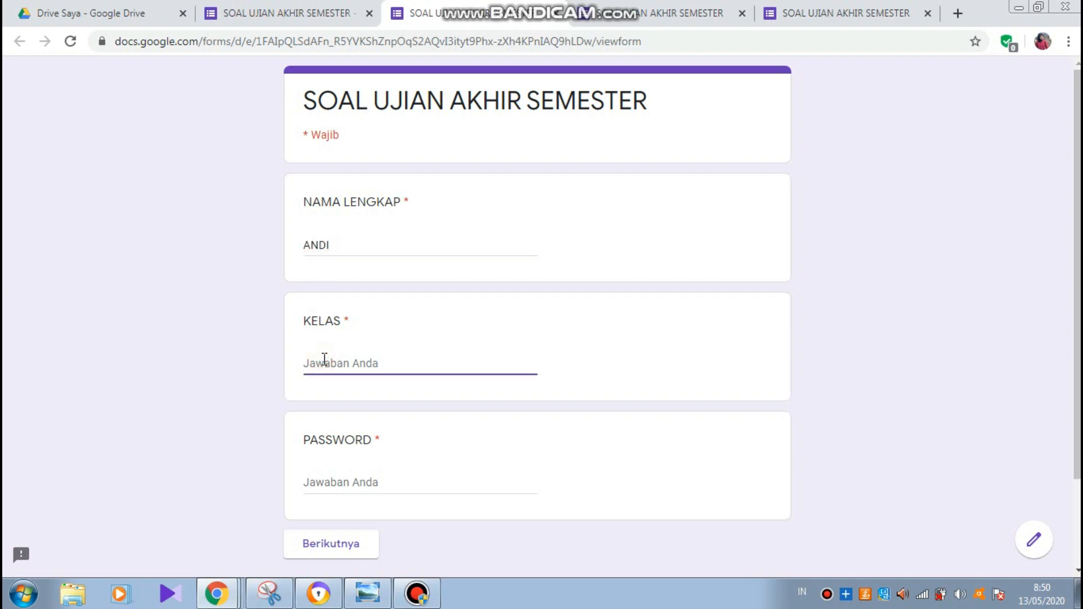
pyautogui.write('x')
# - Enter the section password, correct it after the error, and continue to SOAL MATEMATIKA
pyautogui.click(315, 484)
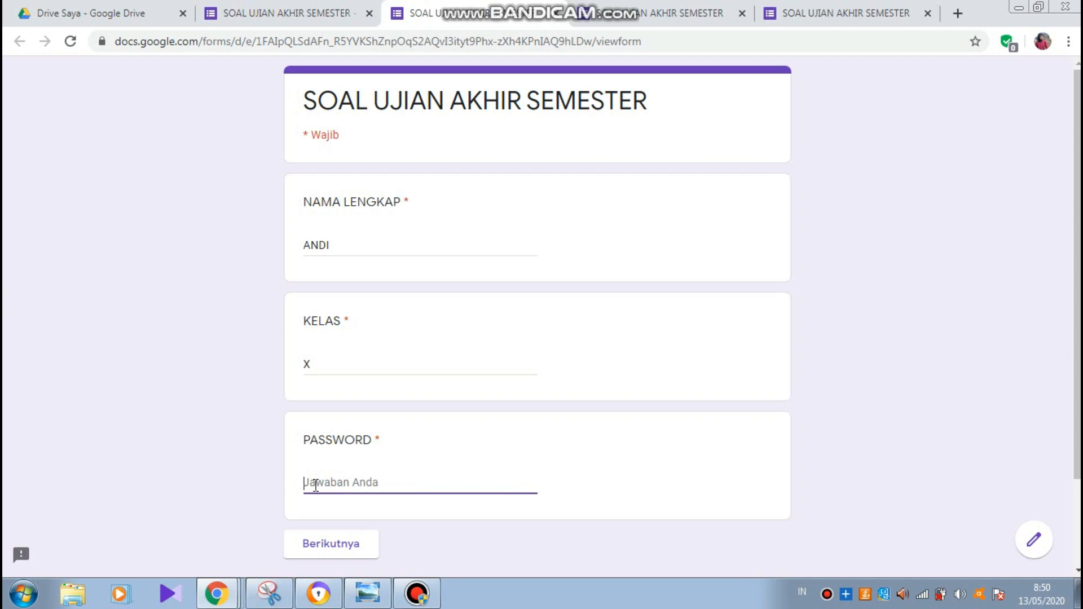
pyautogui.write('ABC')
pyautogui.click(347, 543)
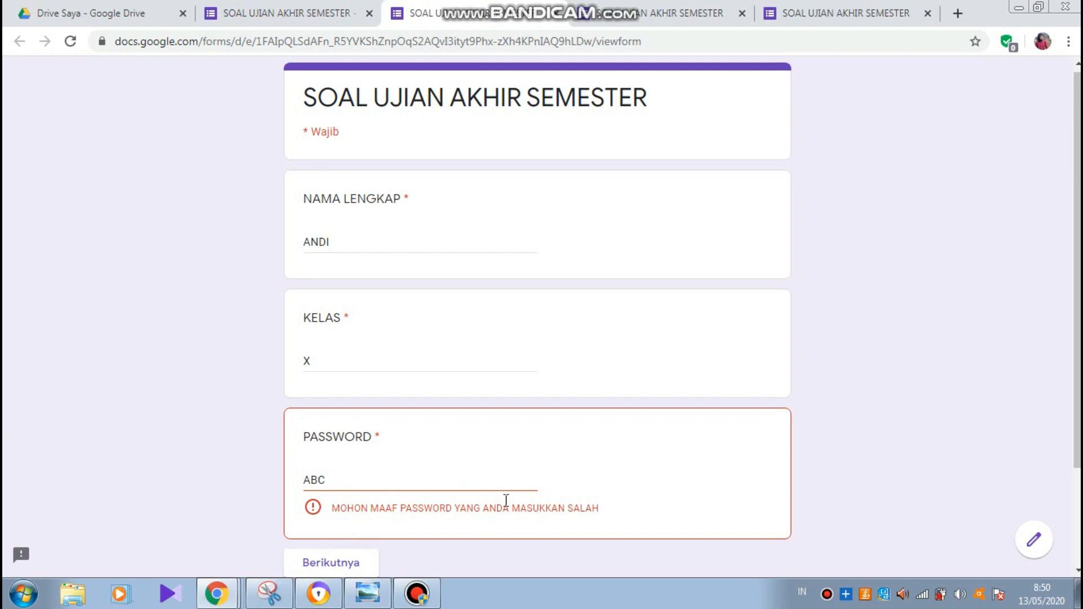
pyautogui.click(346, 481)
pyautogui.press('BackSpace')
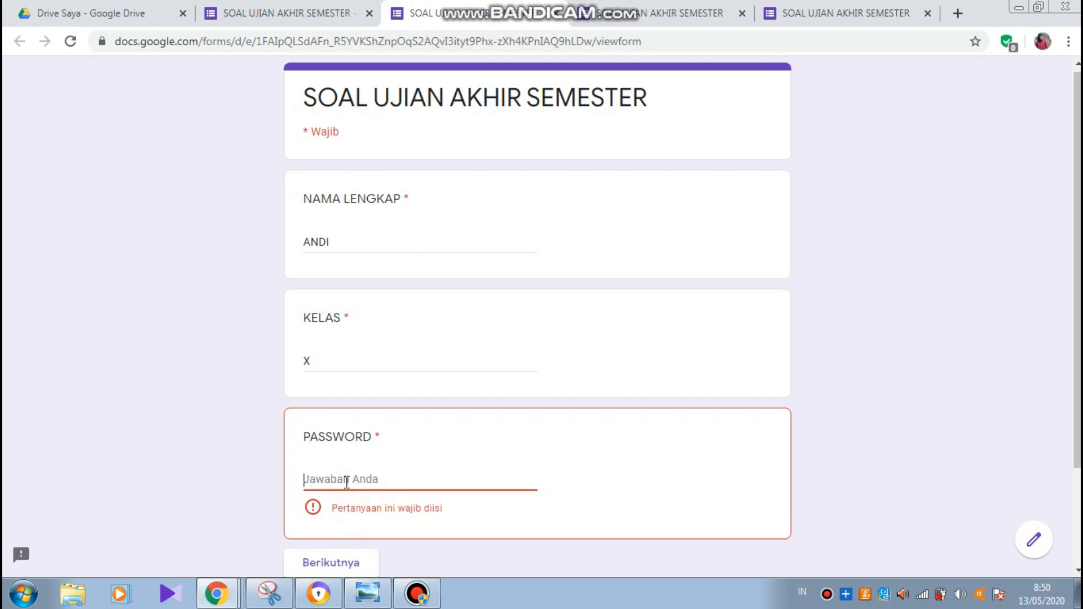
pyautogui.write('ABC123')
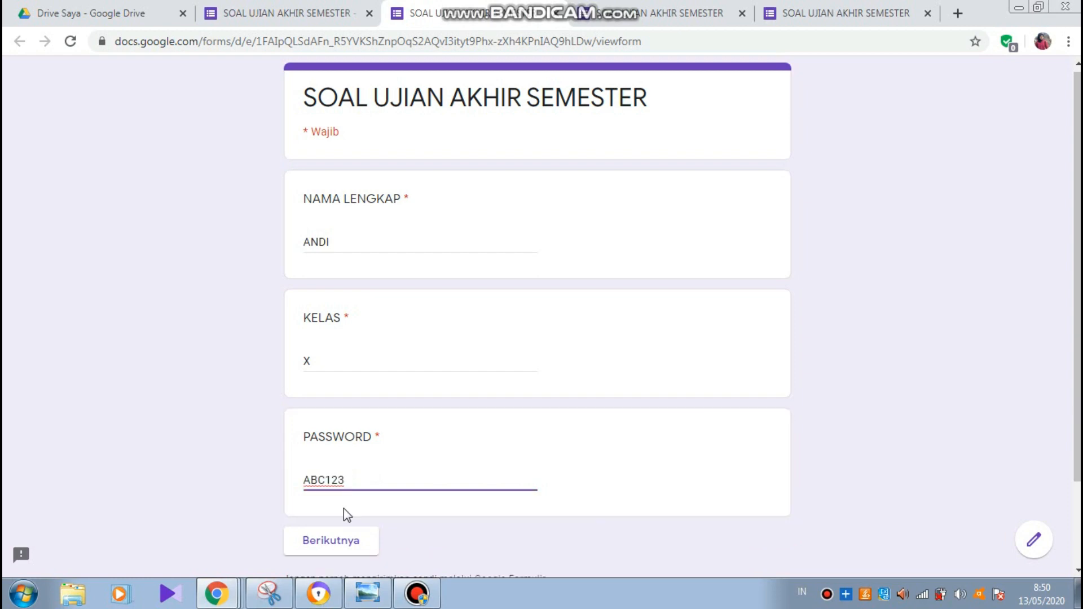
pyautogui.click(334, 541)
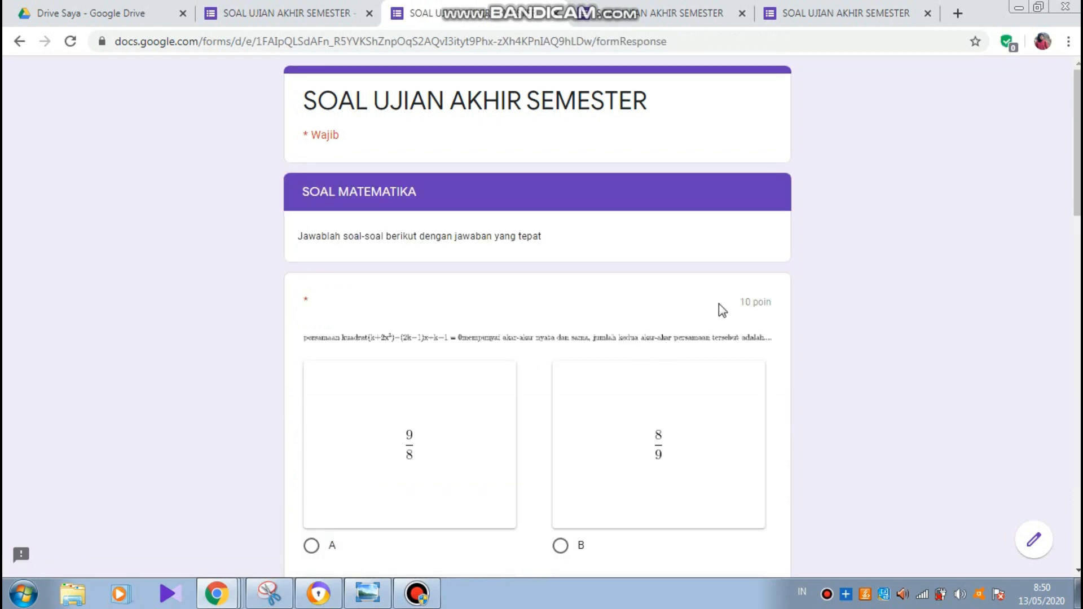
pyautogui.scroll(-3, 1076, 169)
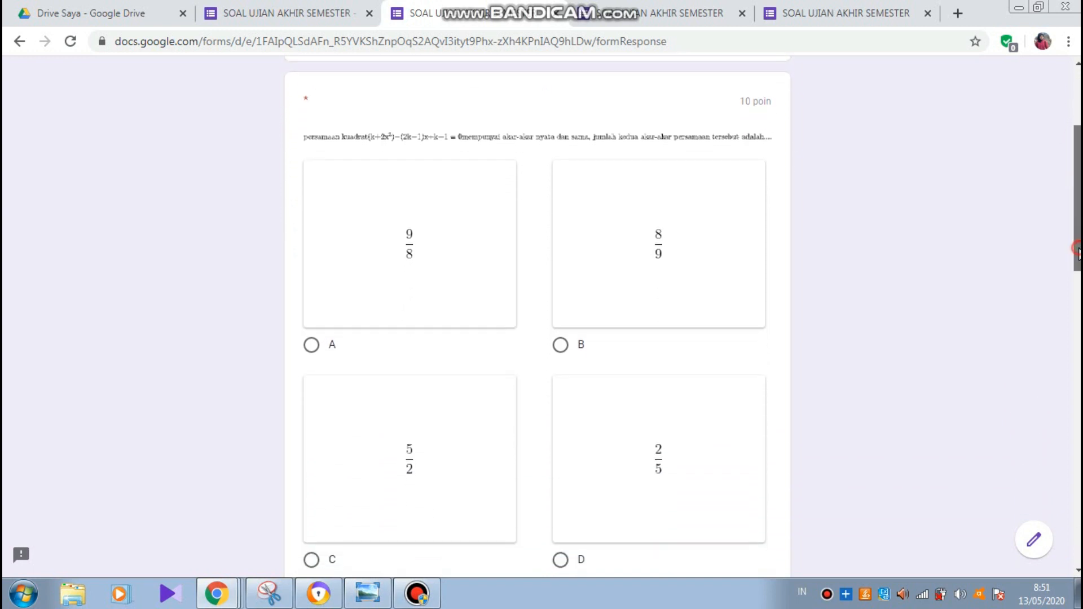
pyautogui.scroll(-4, 1079, 254)
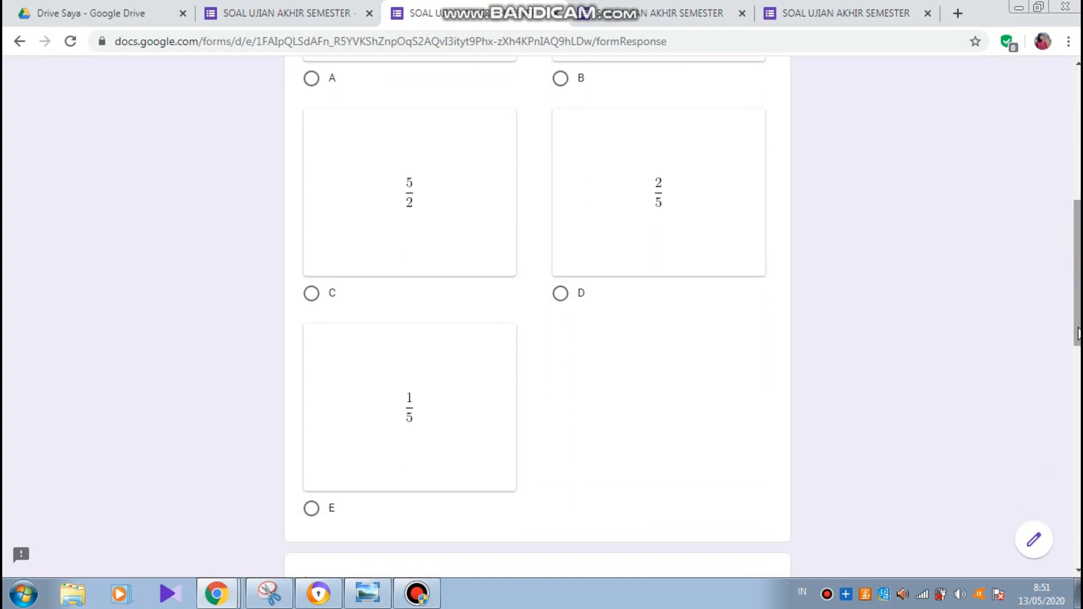
pyautogui.scroll(-3, 1078, 334)
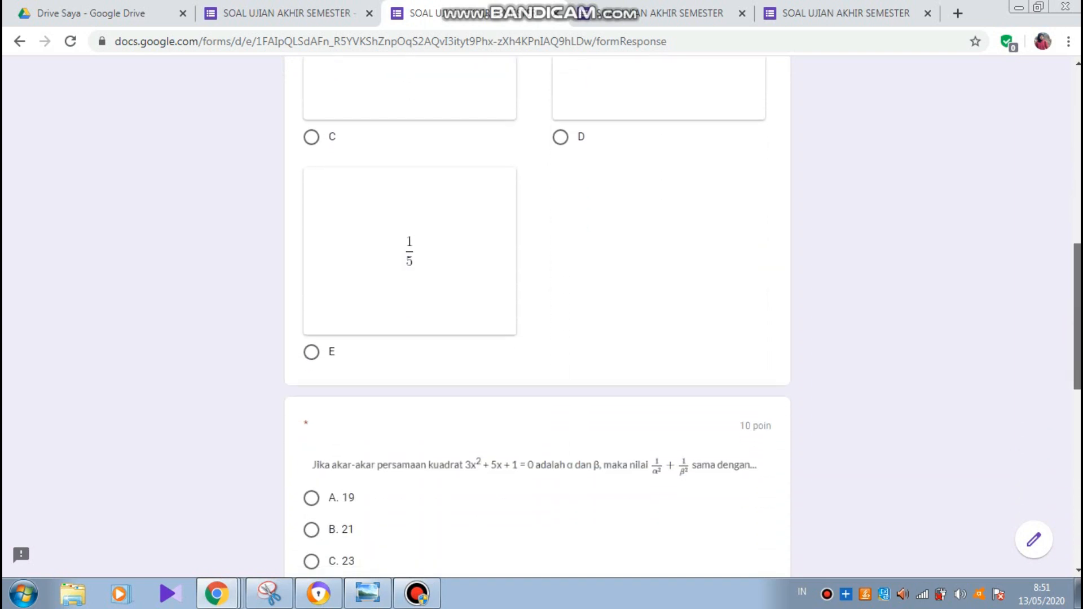
pyautogui.scroll(-3, 1078, 373)
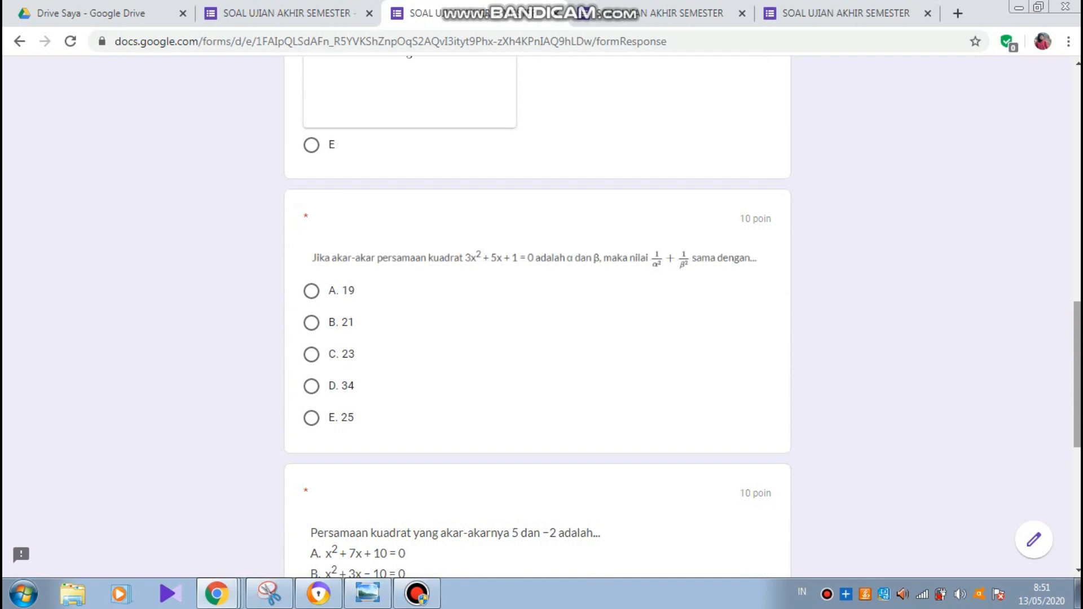
pyautogui.scroll(-6, 1078, 373)
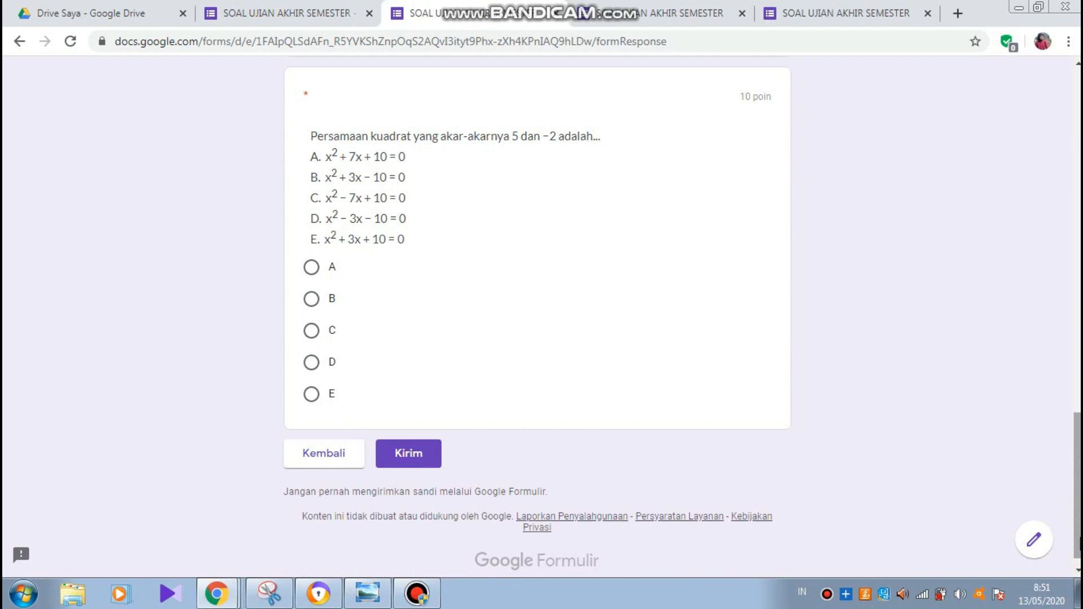
pyautogui.scroll(5, 1072, 458)
pyautogui.scroll(8, 1071, 458)
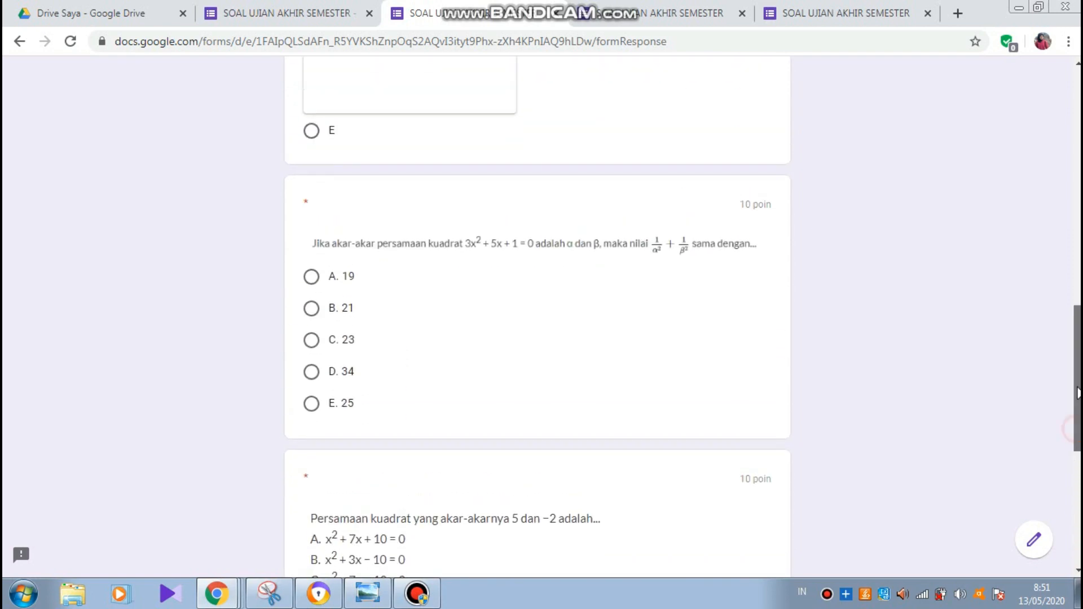
pyautogui.scroll(8, 541, 316)
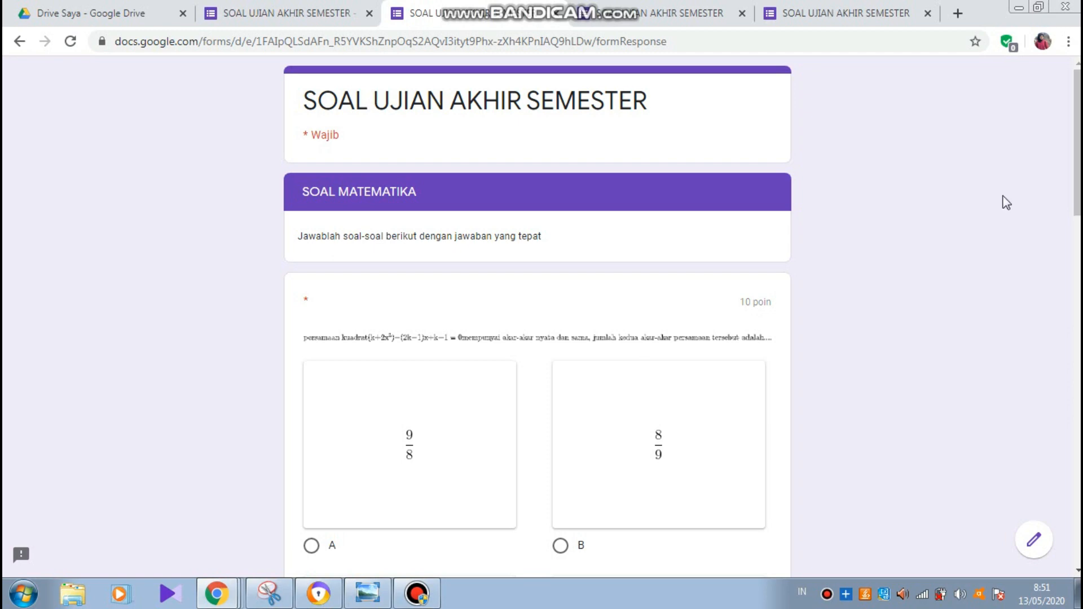
# - Answer the three math questions with 8/9, 21 and B, then submit the response
pyautogui.scroll(-4, 1079, 206)
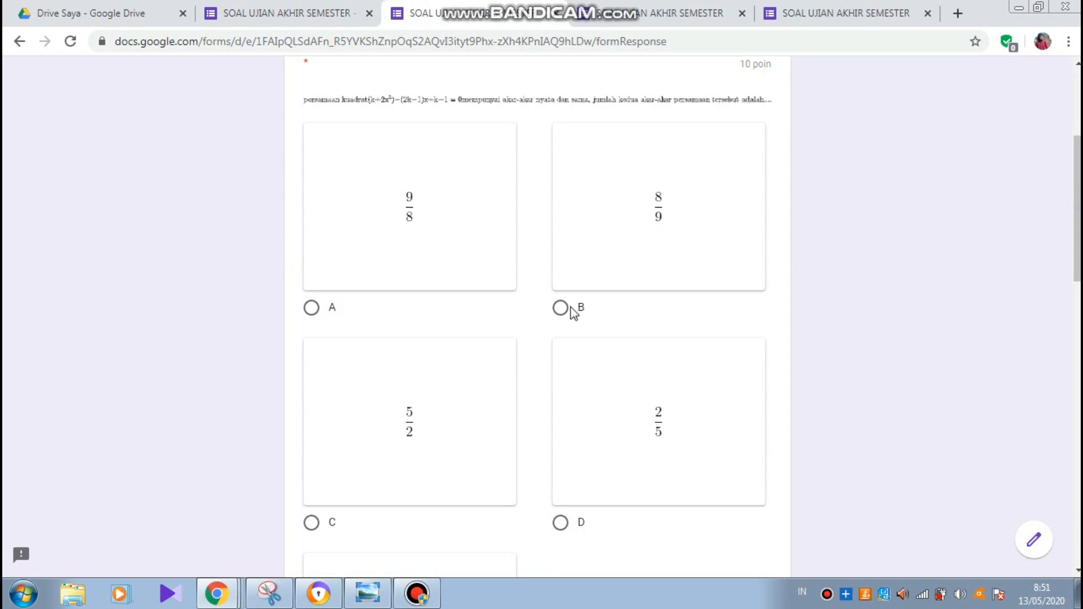
pyautogui.click(561, 308)
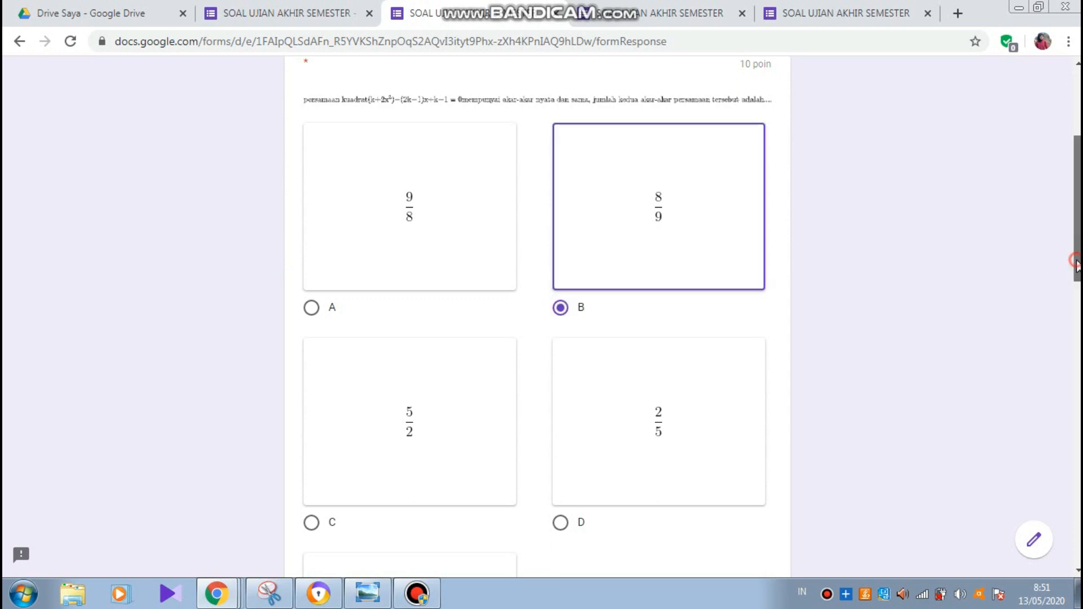
pyautogui.moveTo(1078, 266); pyautogui.dragTo(1079, 430)
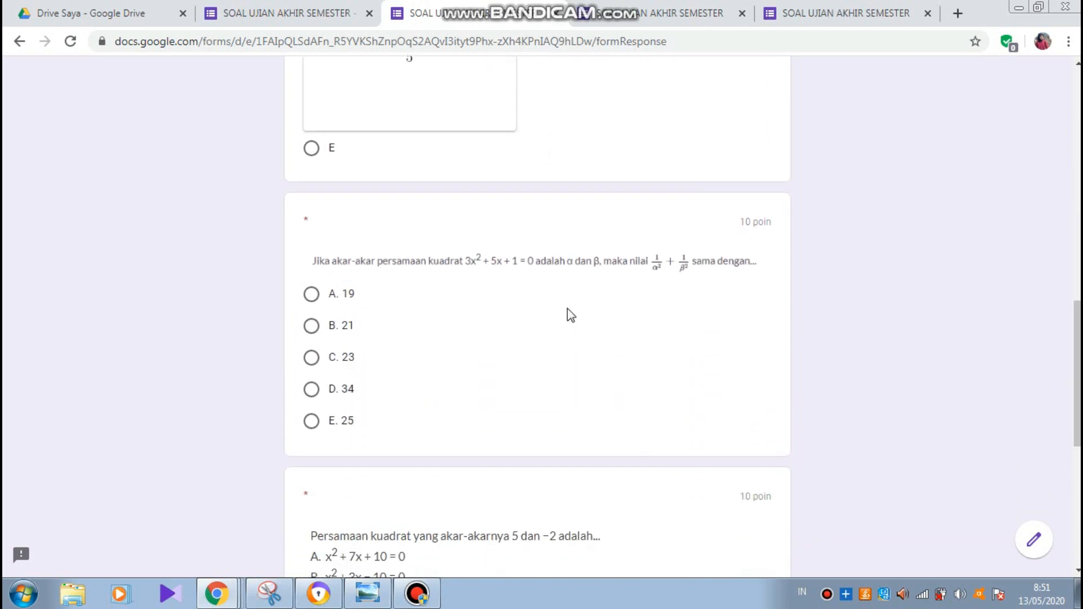
pyautogui.click(312, 327)
pyautogui.moveTo(1075, 415); pyautogui.dragTo(1076, 511)
pyautogui.scroll(3, 914, 438)
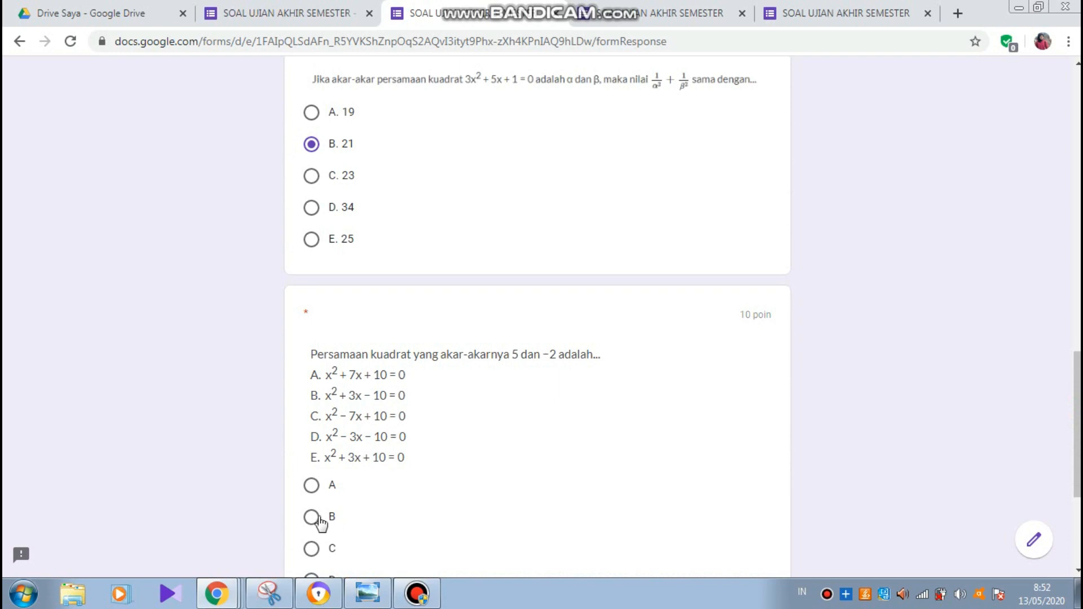
pyautogui.click(312, 516)
pyautogui.moveTo(1074, 476); pyautogui.dragTo(1074, 541)
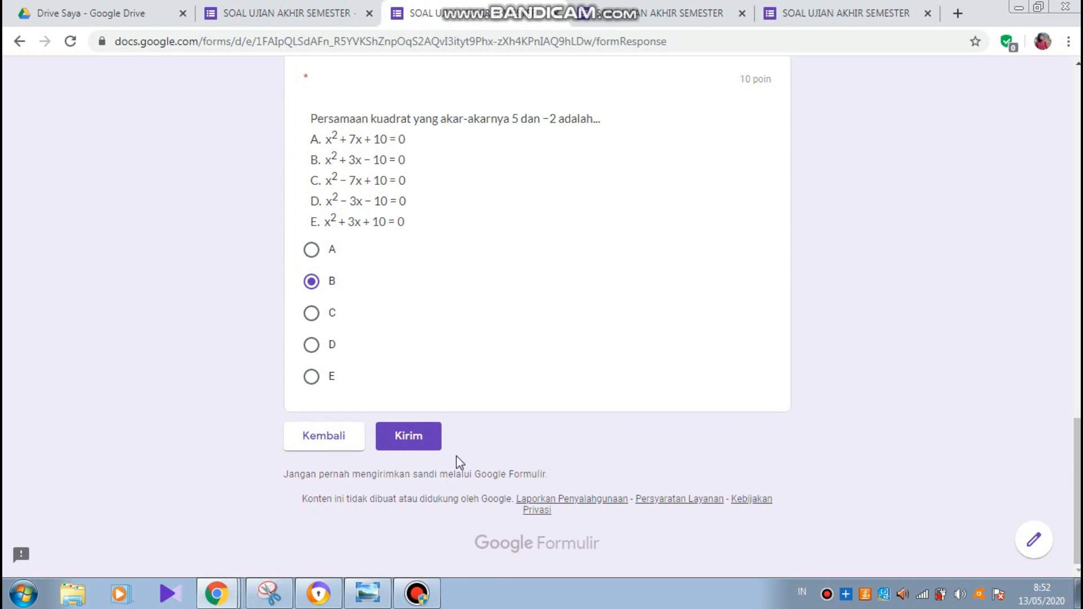
pyautogui.click(416, 446)
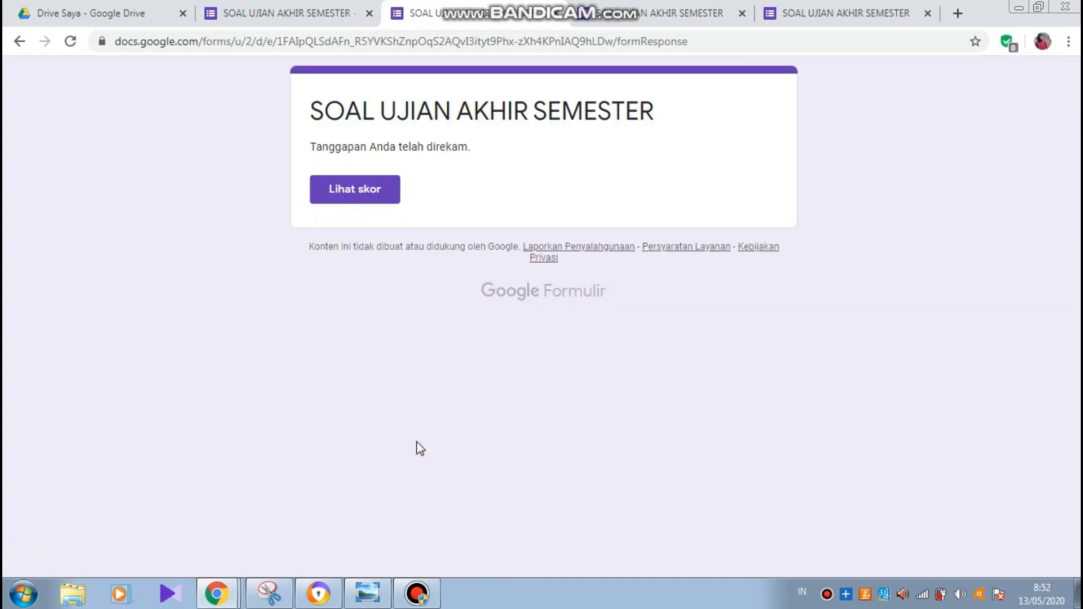
# - View the submitted response's score summary, showing 10/30 points
pyautogui.click(376, 189)
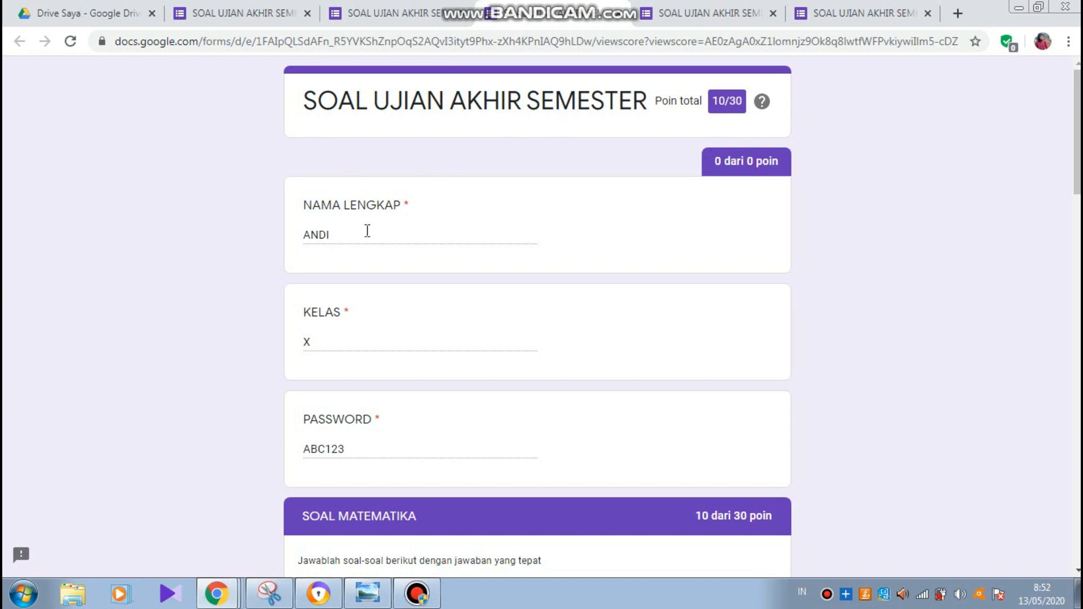
pyautogui.click(418, 595)
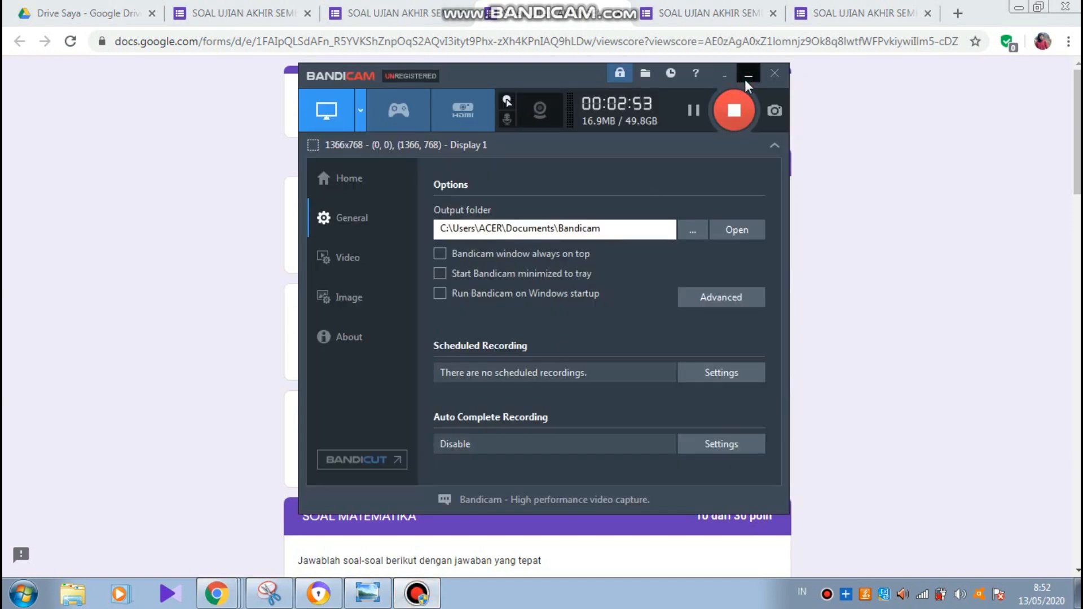
# - Go through the form editor tab back to the My Drive tab in Google Drive
pyautogui.click(748, 76)
pyautogui.scroll(-1, 357, 139)
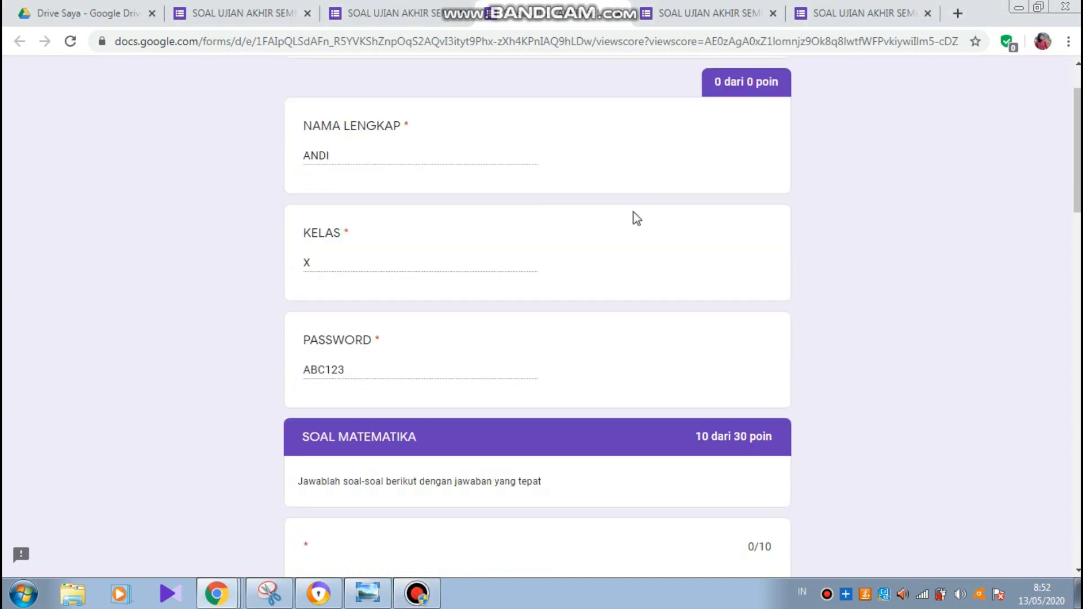
pyautogui.click(255, 17)
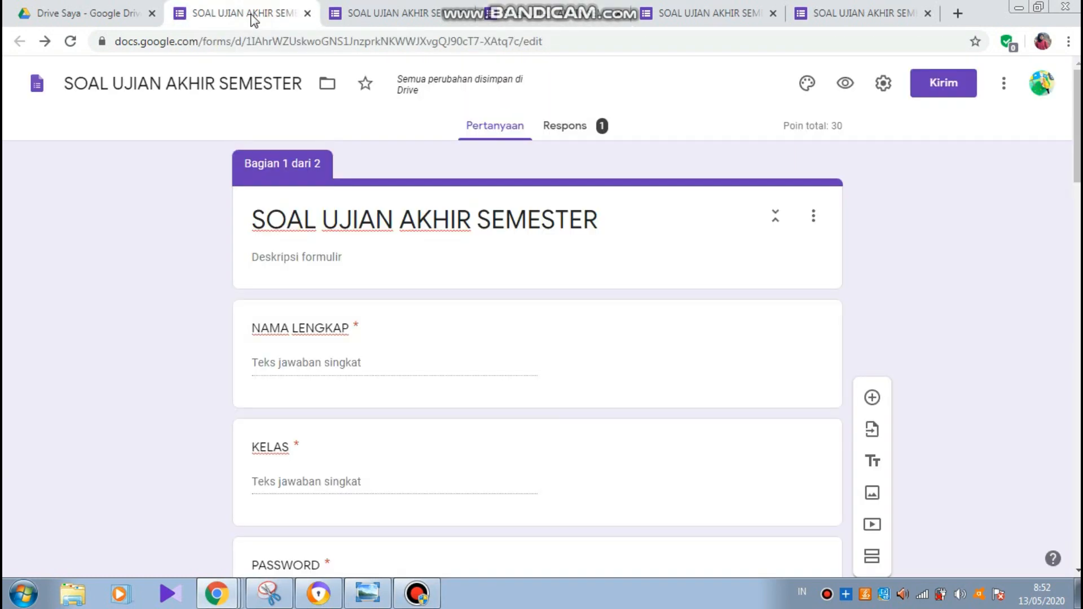
pyautogui.click(118, 22)
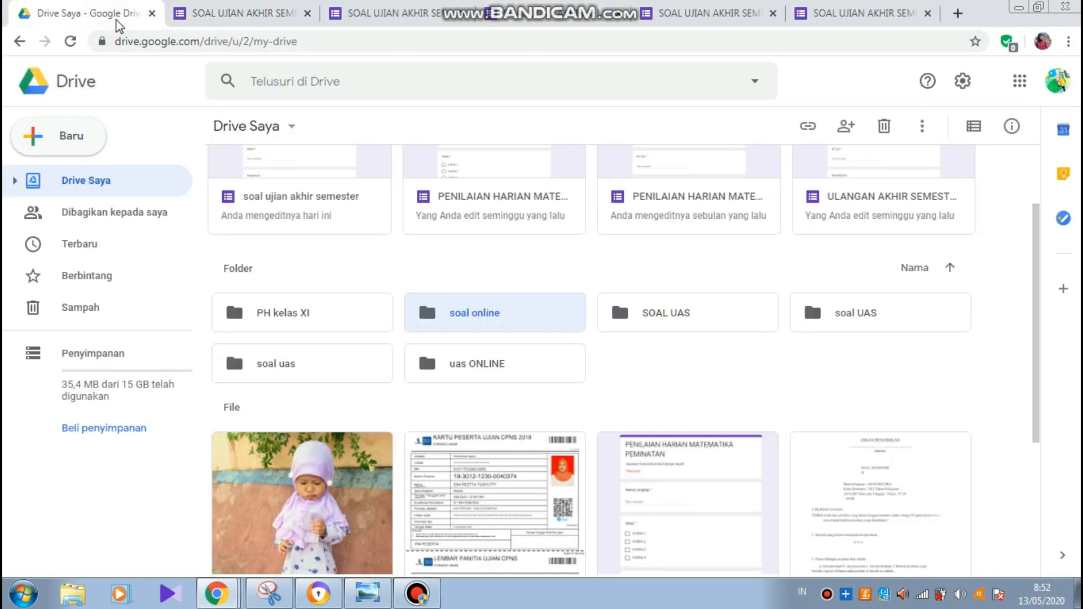